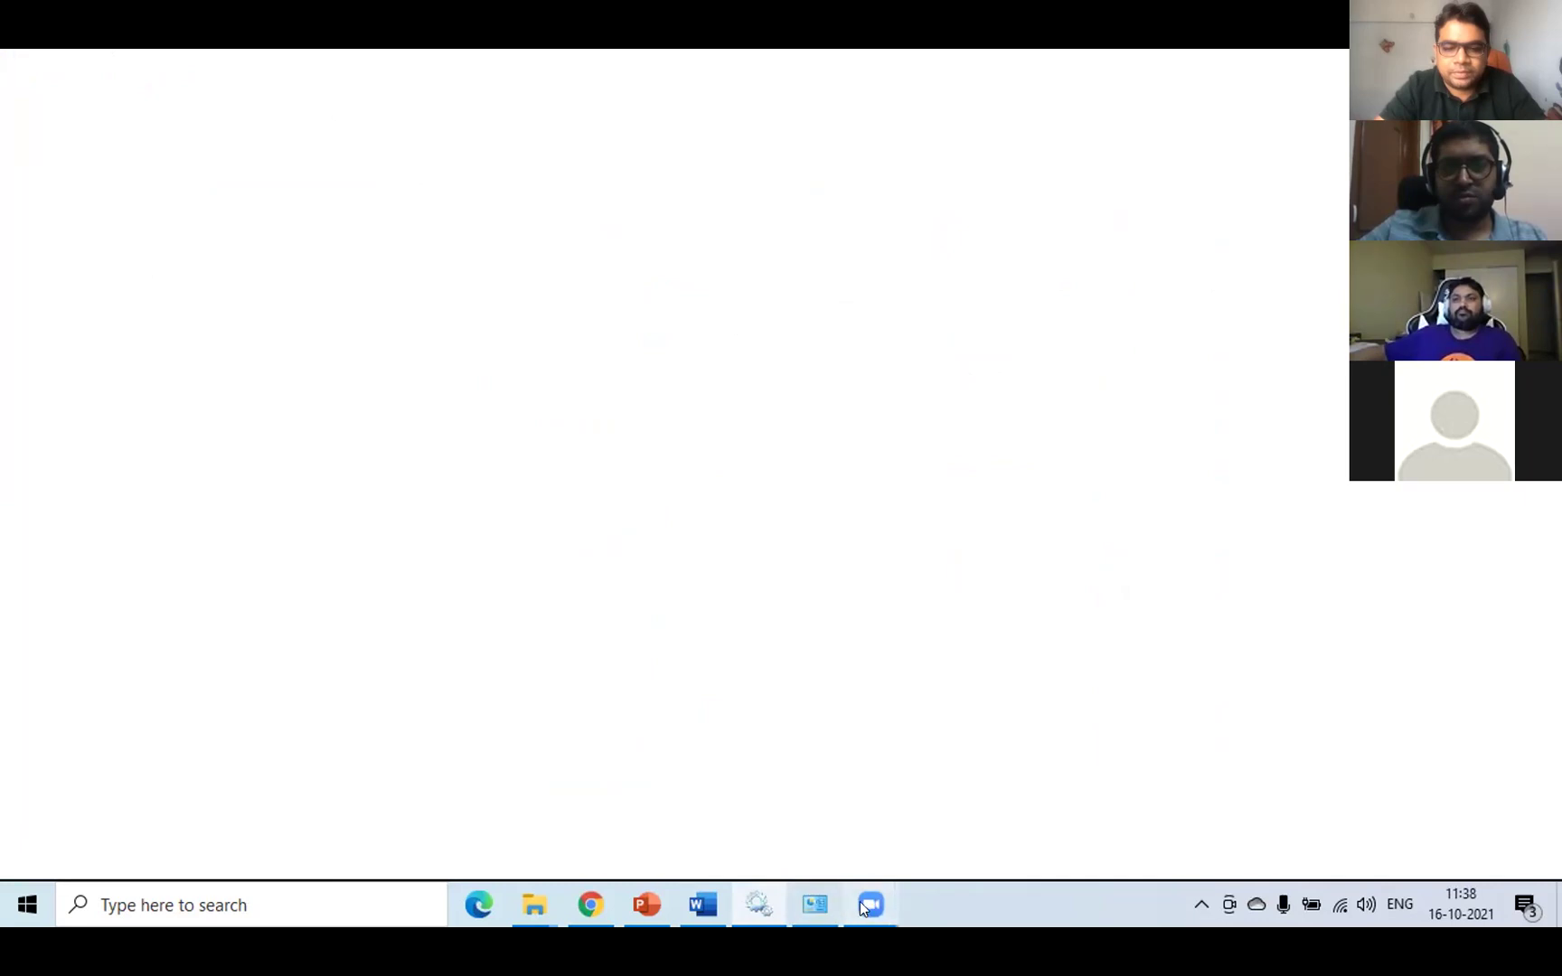
- Dismiss Chrome's finished jenkins.msi download notice and glance at the Services list
left_click(587, 910)
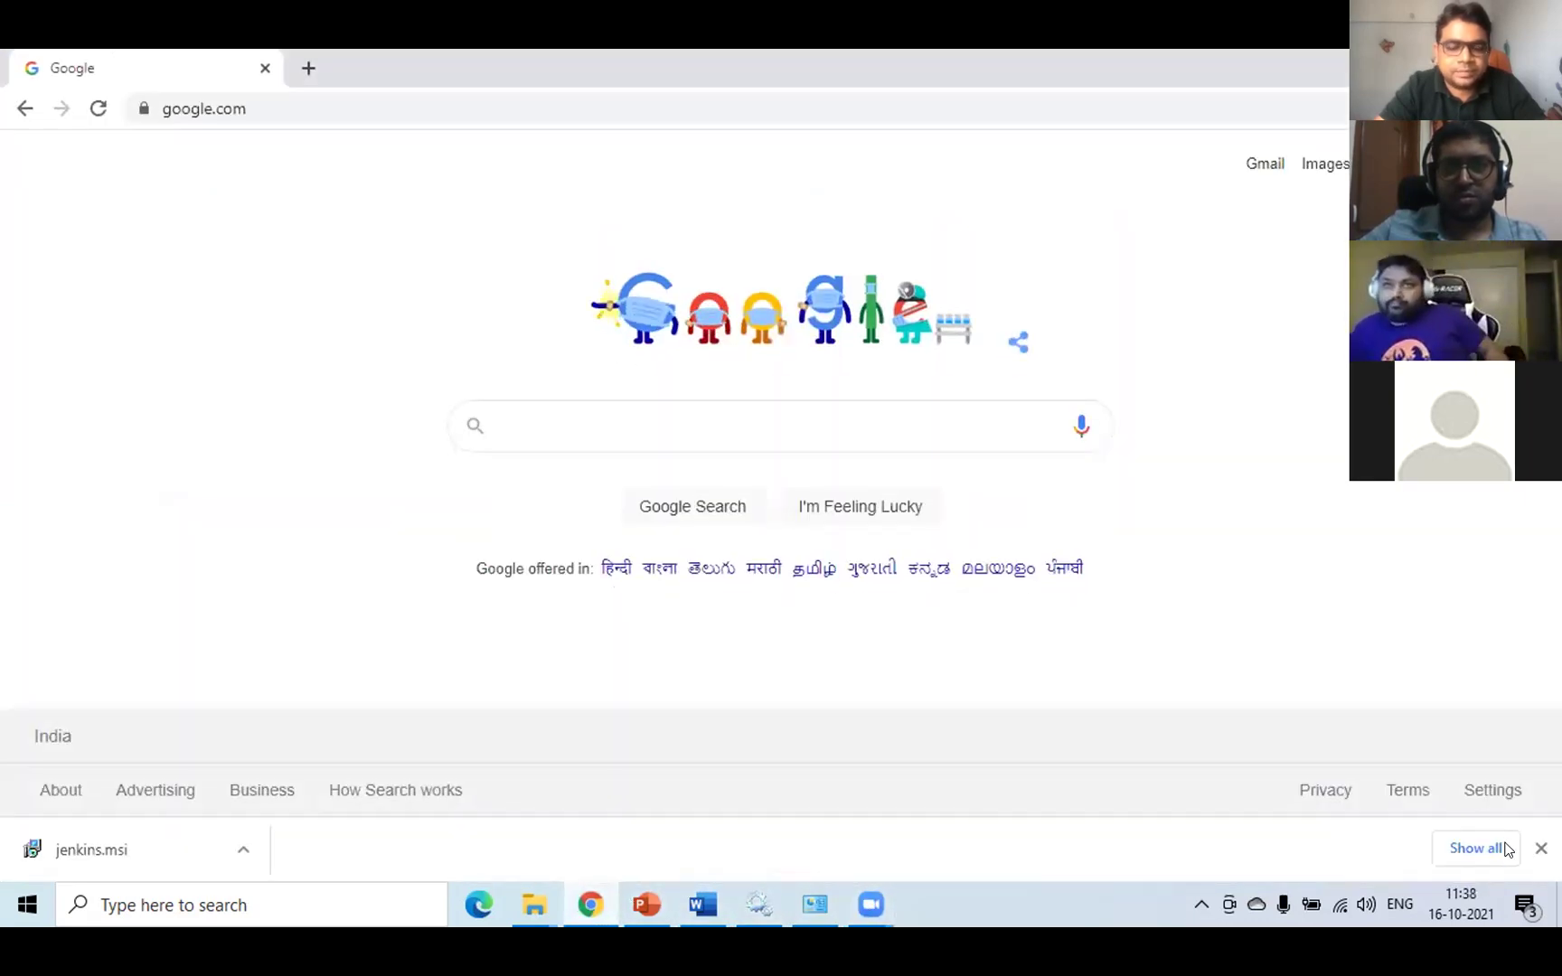
left_click(1542, 848)
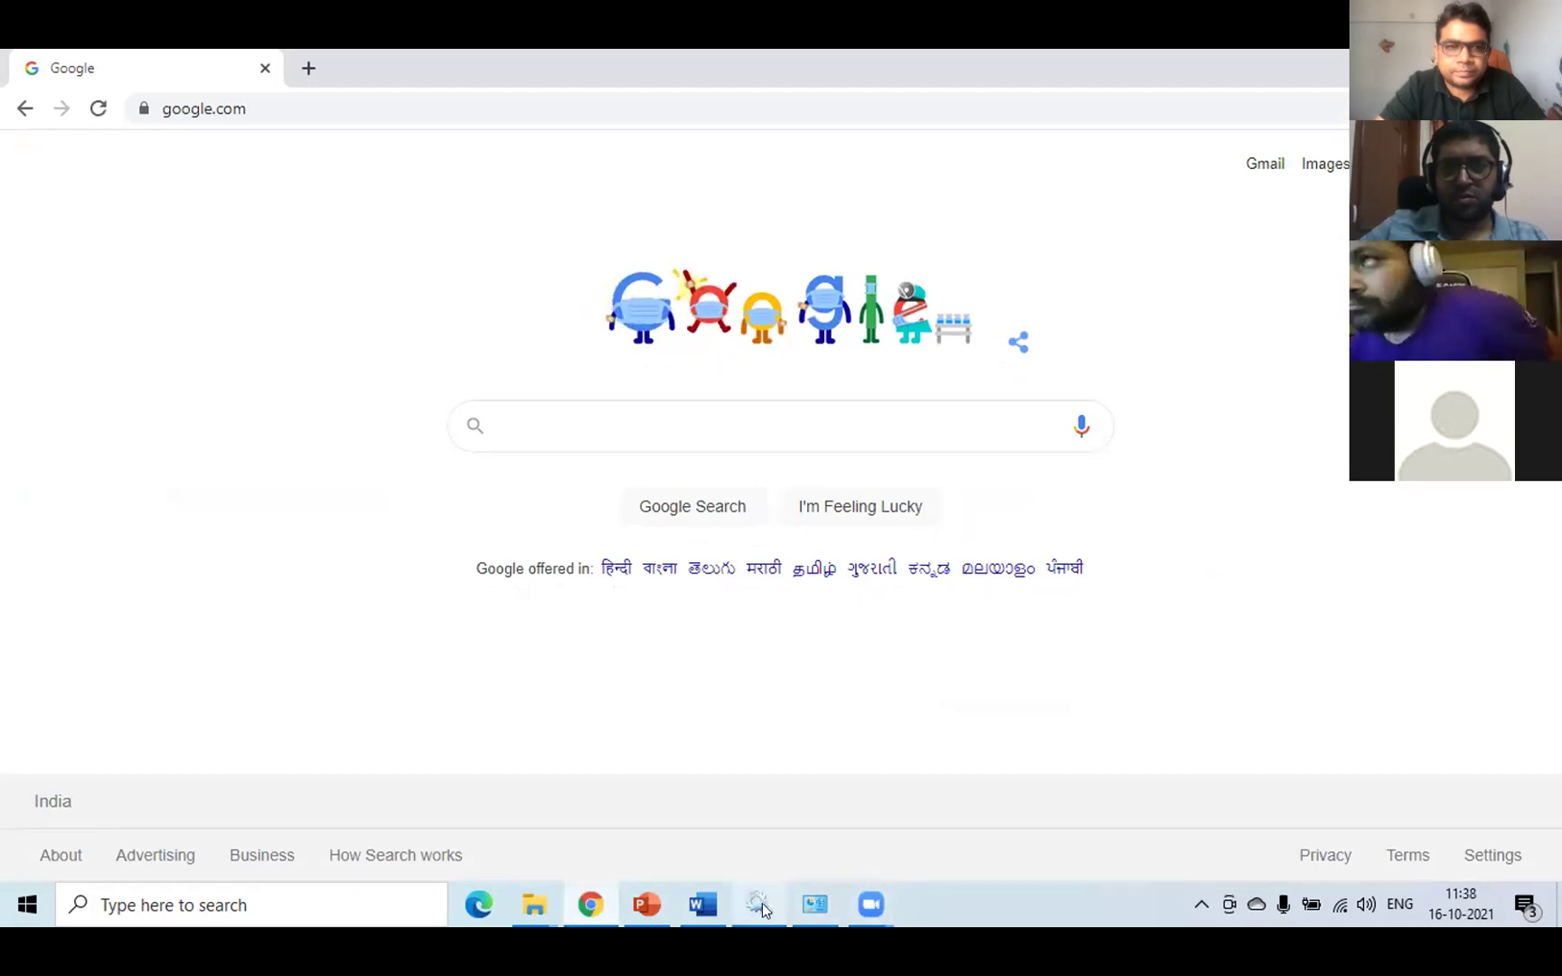
left_click(760, 903)
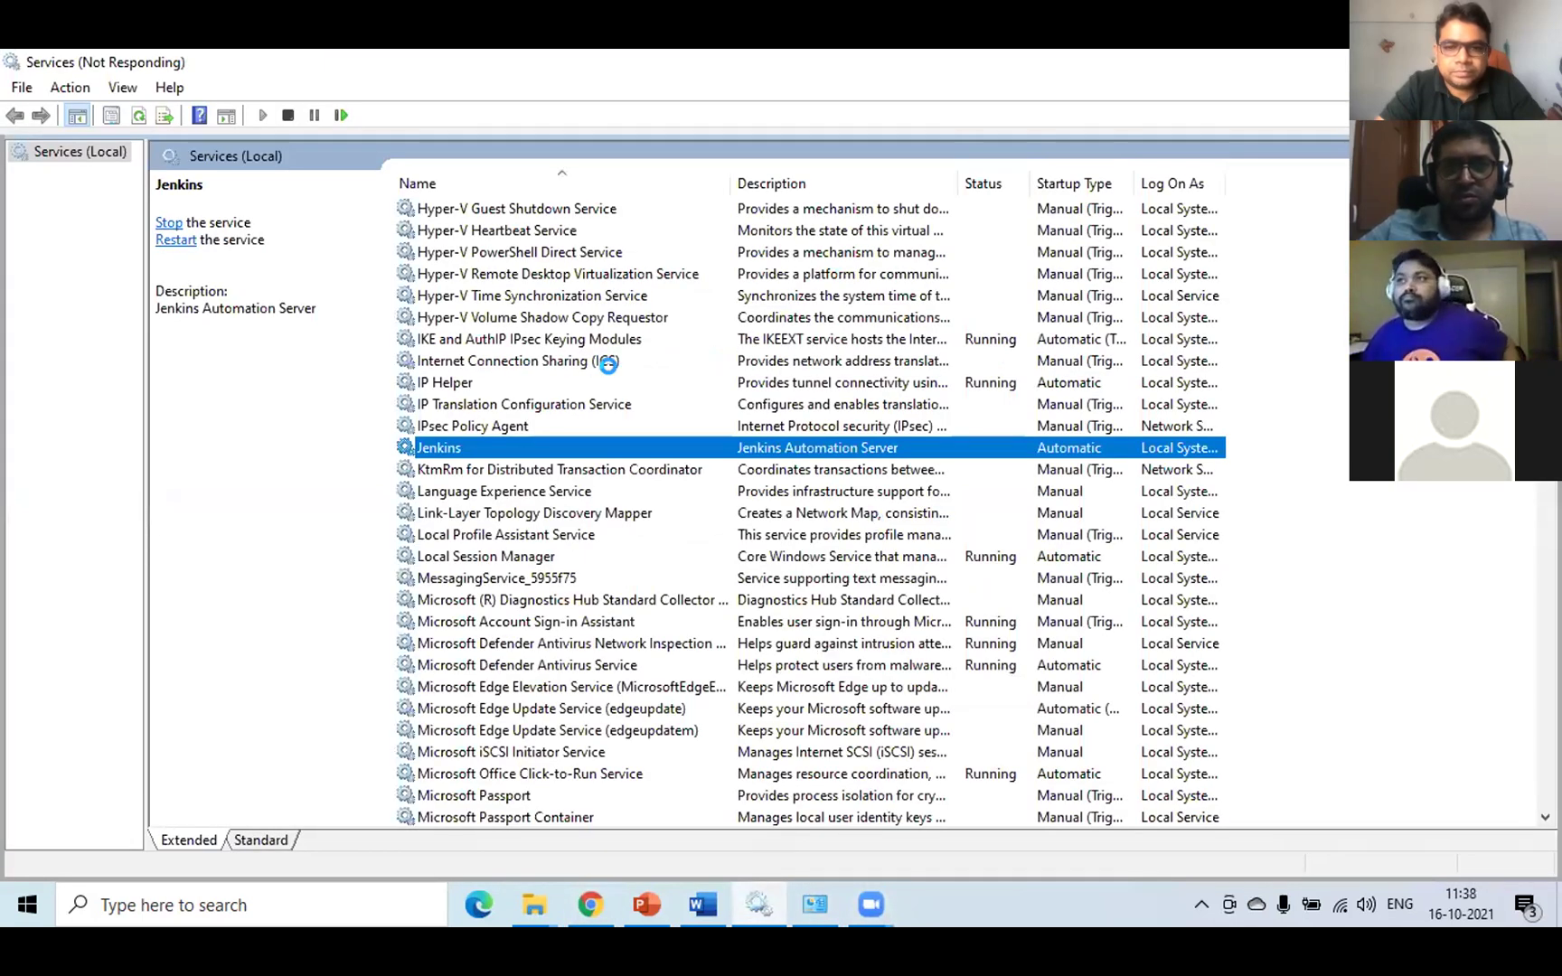
- Load localhost:8080 in Chrome, confirm Jenkins is Running in Services, then return to the presentation
left_click(592, 907)
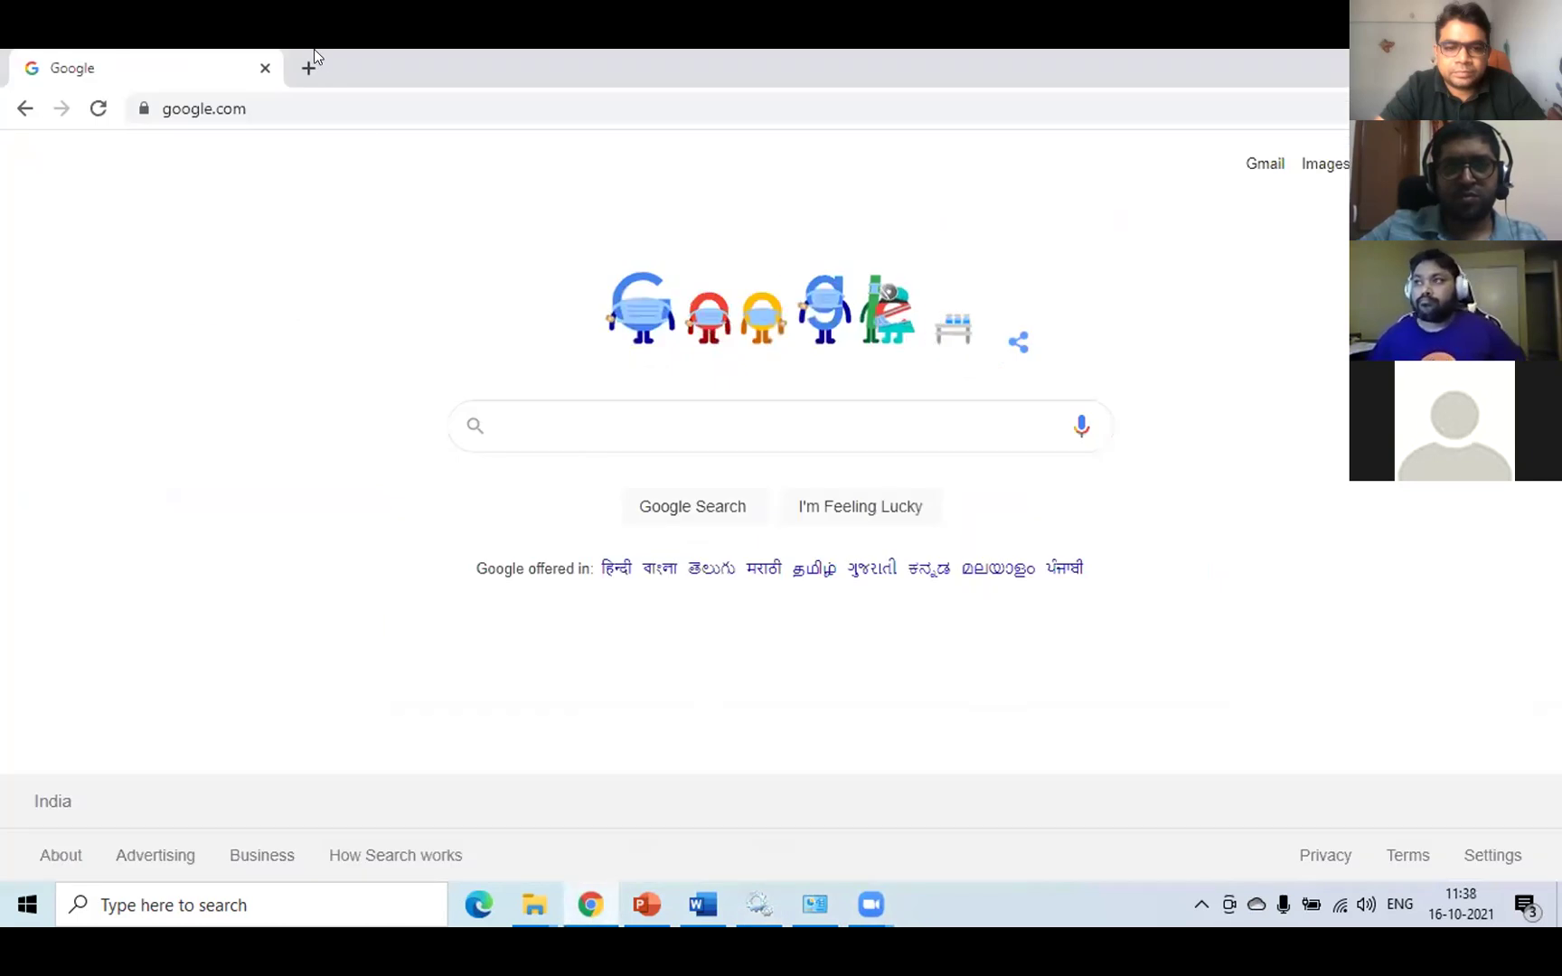
left_click(282, 108)
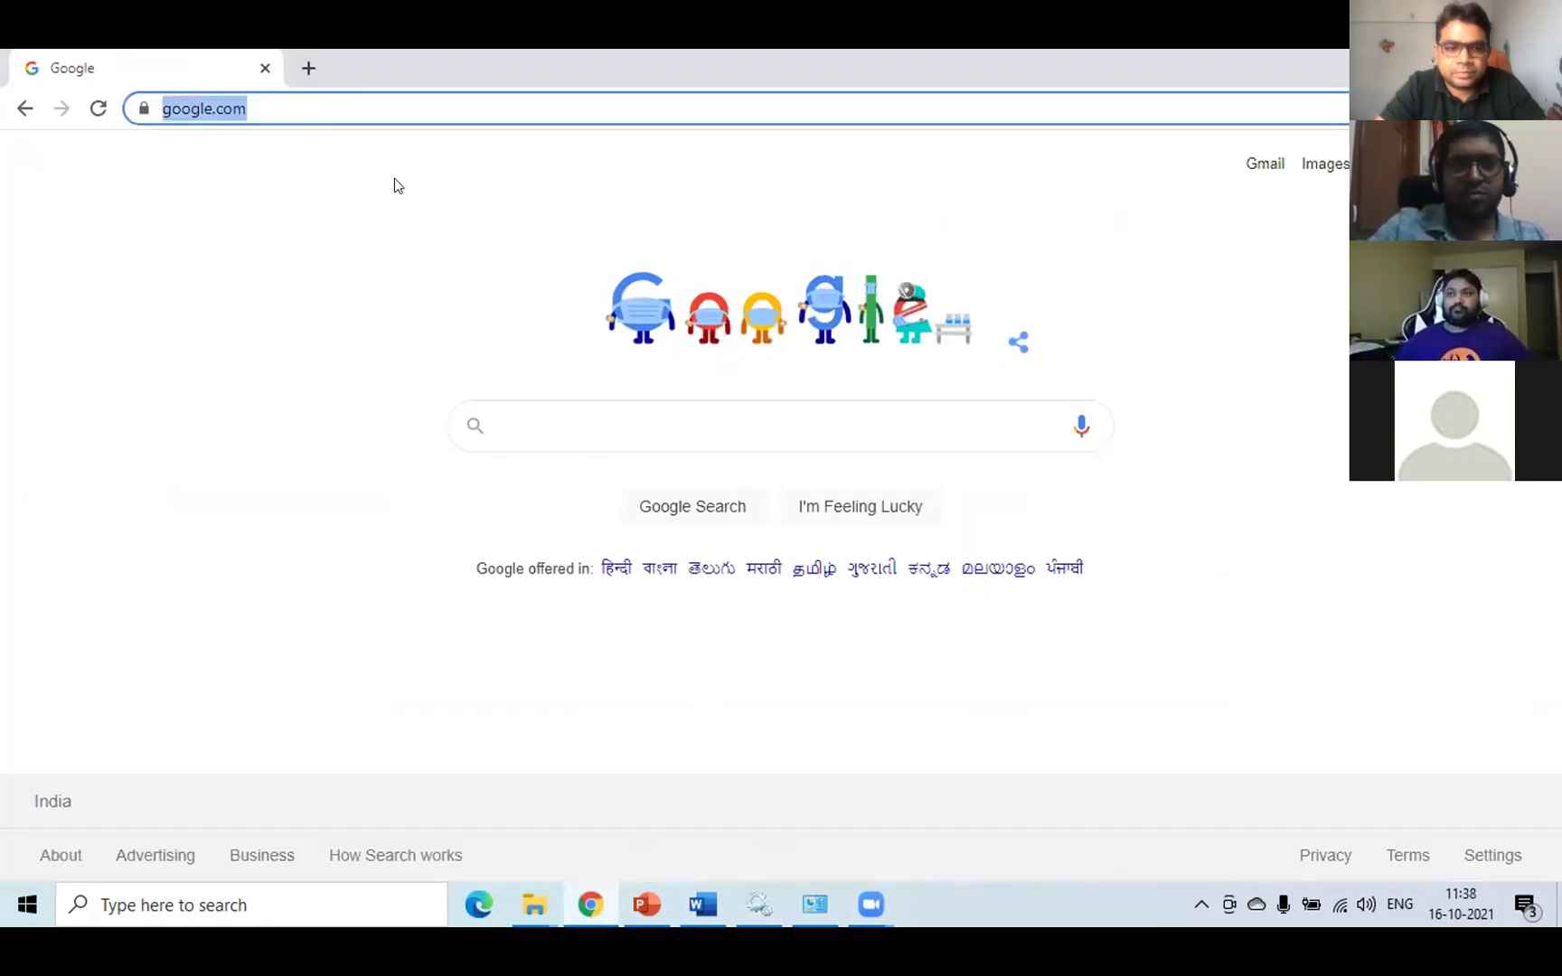
type("local")
key("Return")
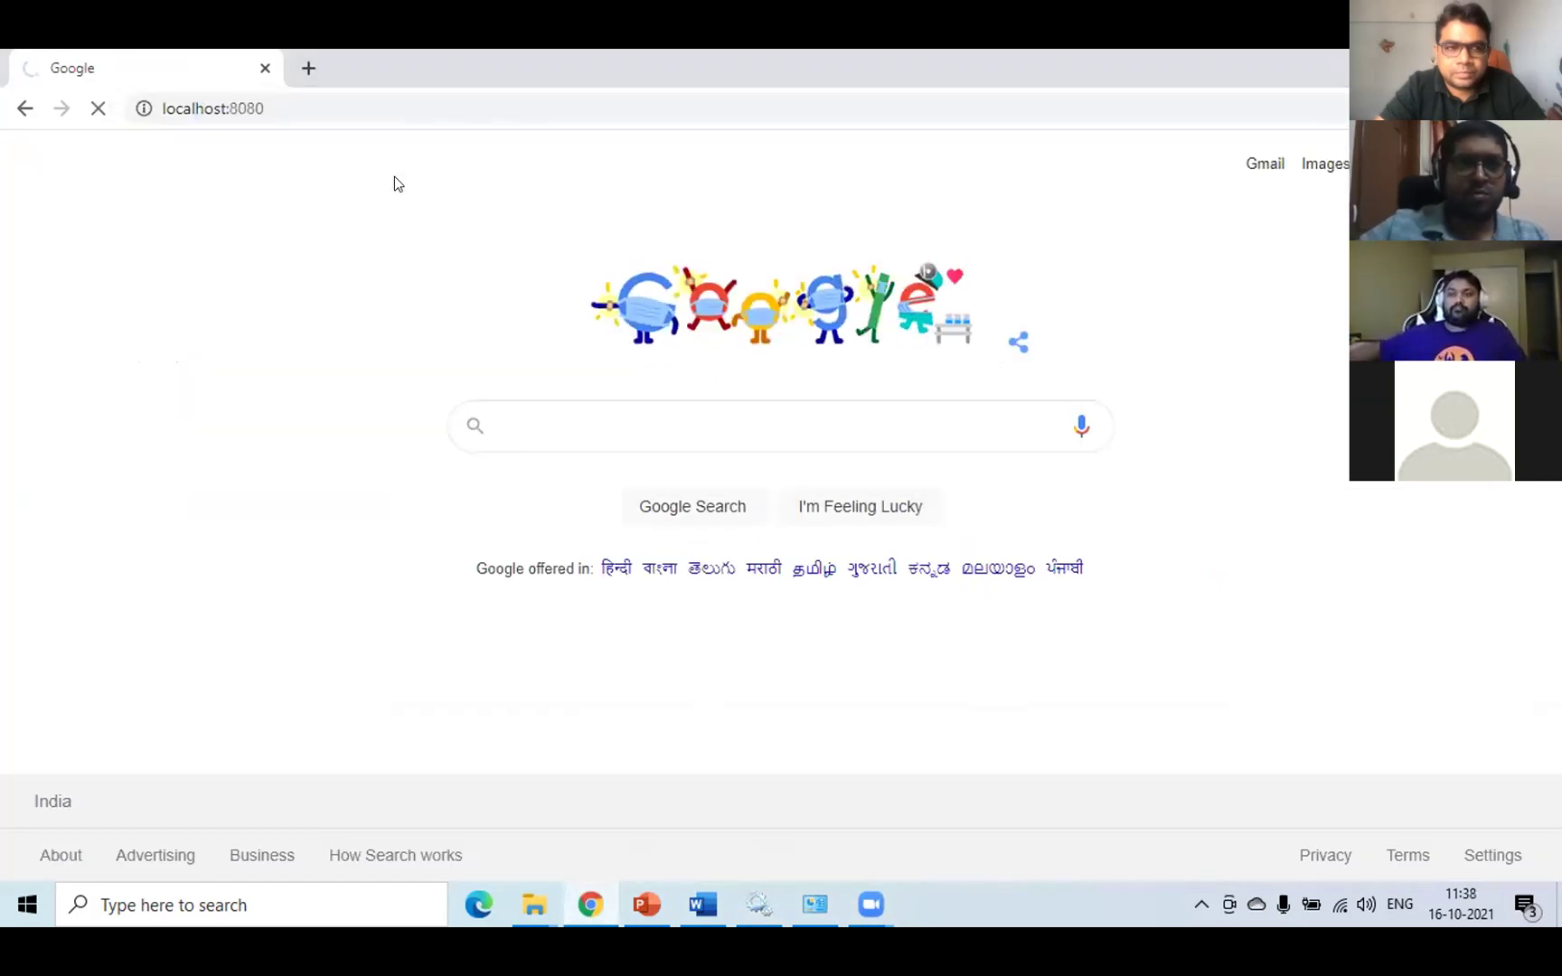
left_click(757, 905)
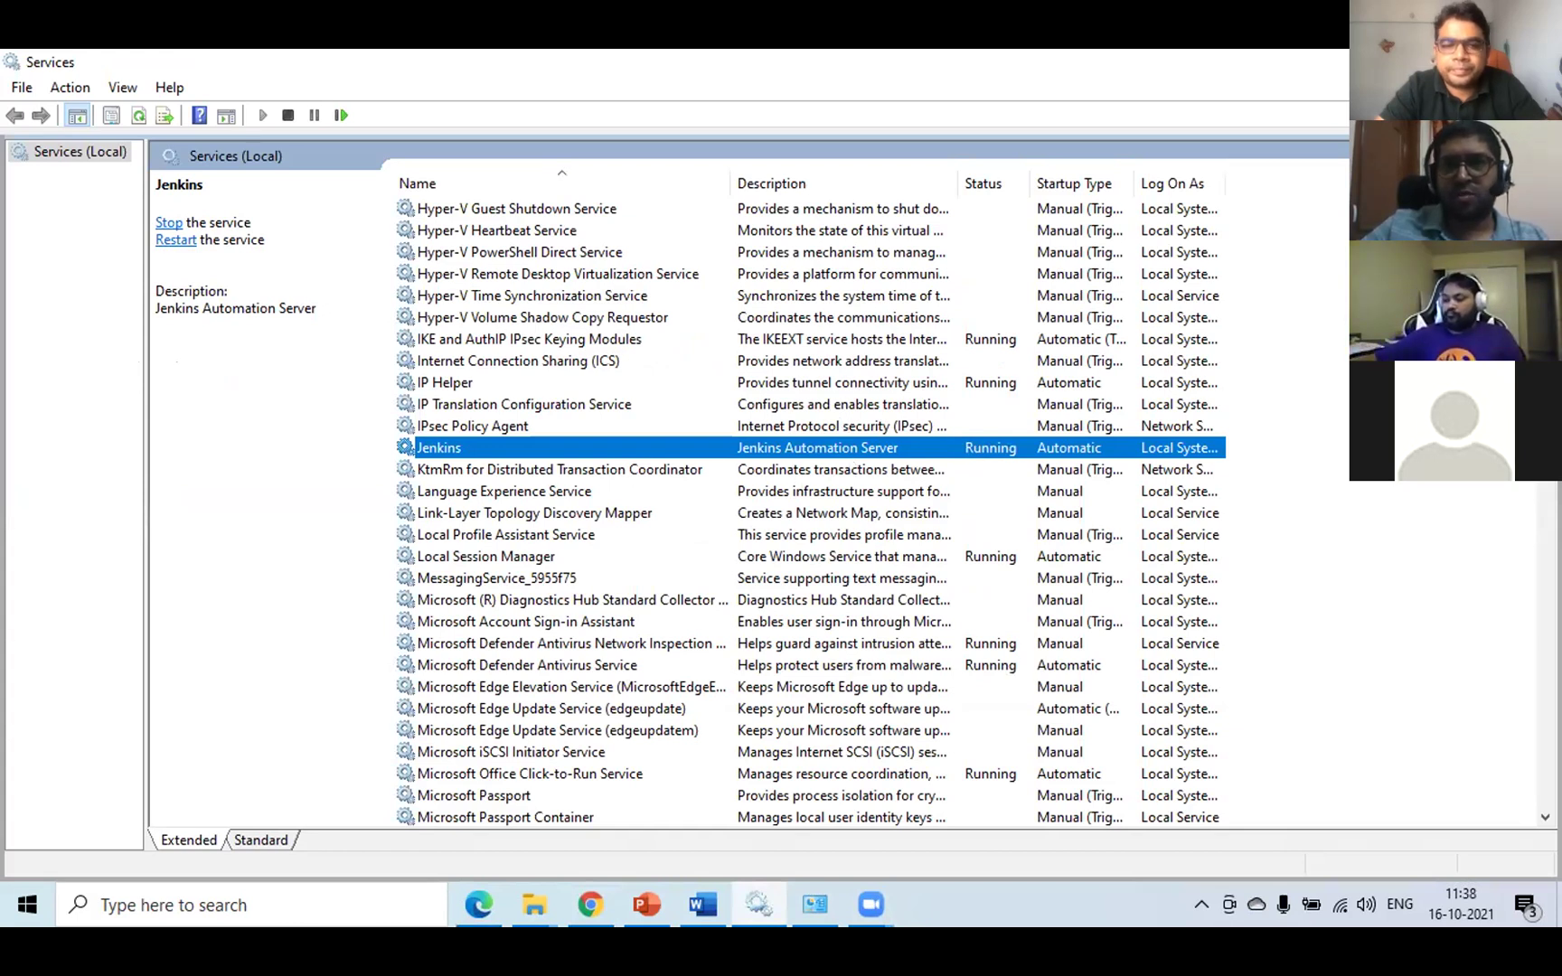
left_click(643, 907)
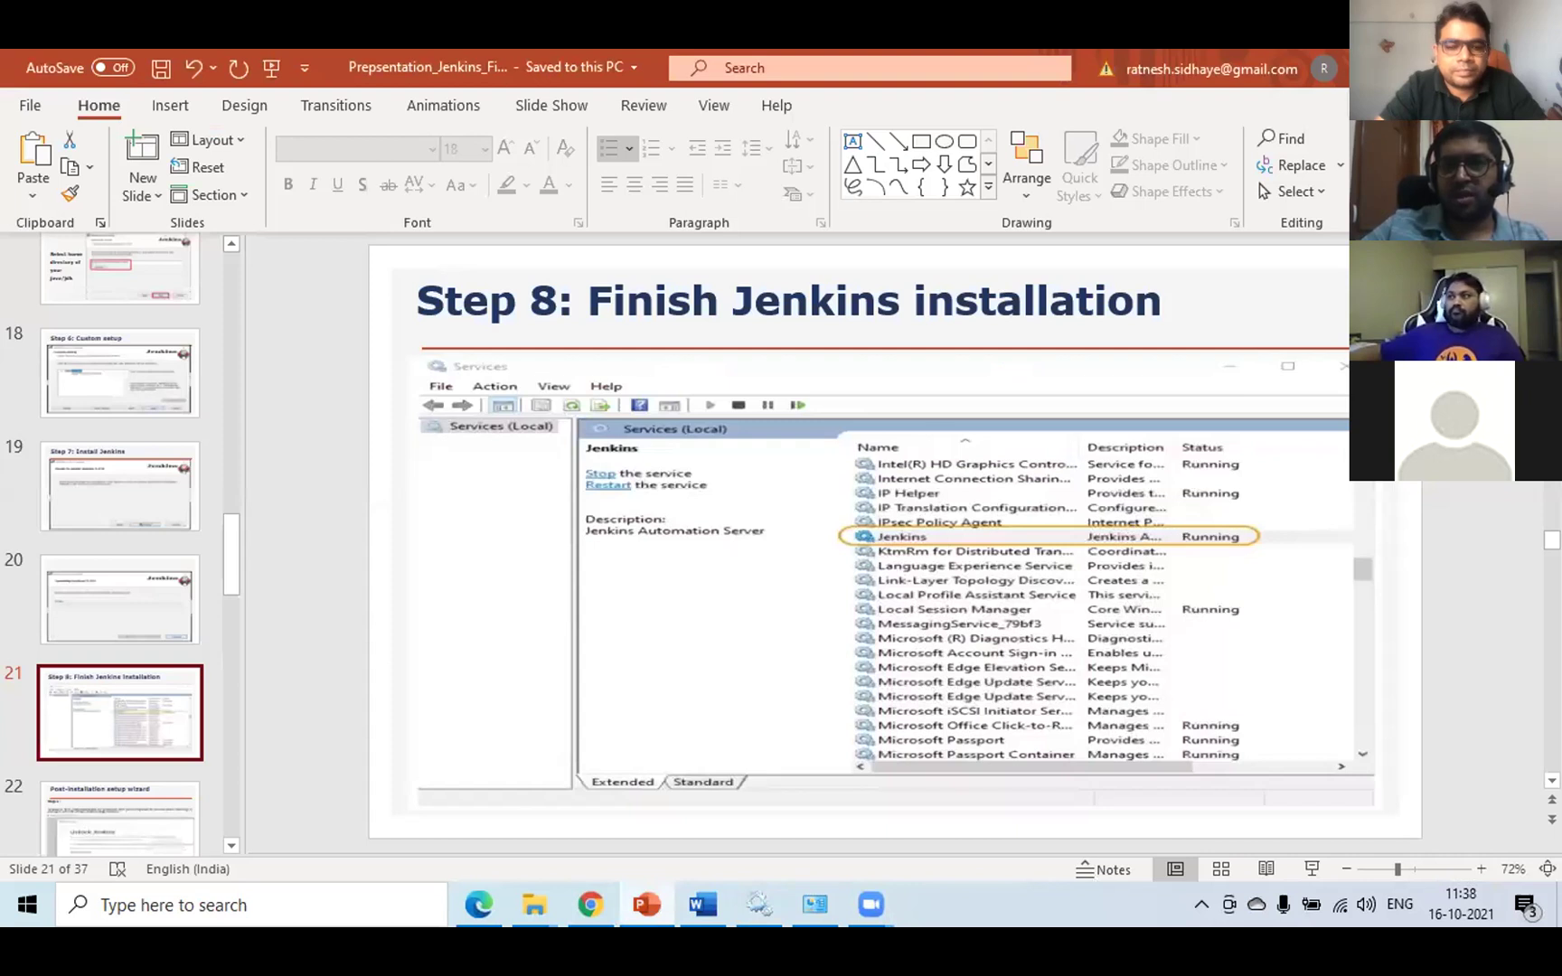
- Select slide 22, 'Post-installation setup wizard', then go back to the Services window
left_click(127, 802)
scroll(109, 621, "down", 3)
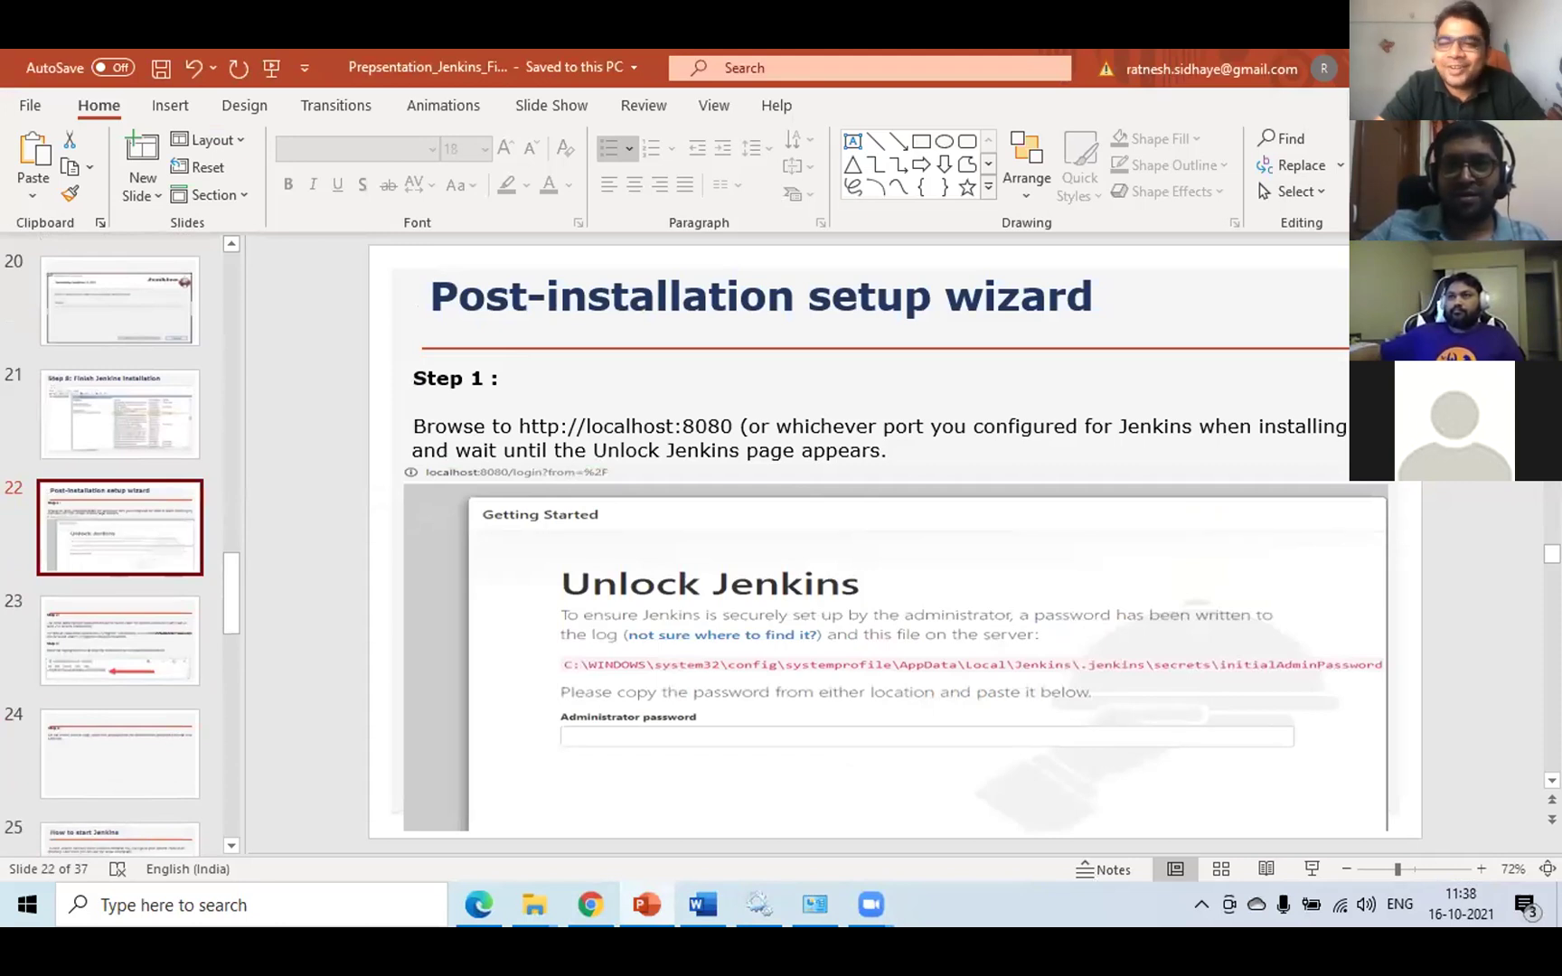
key("alt+Tab")
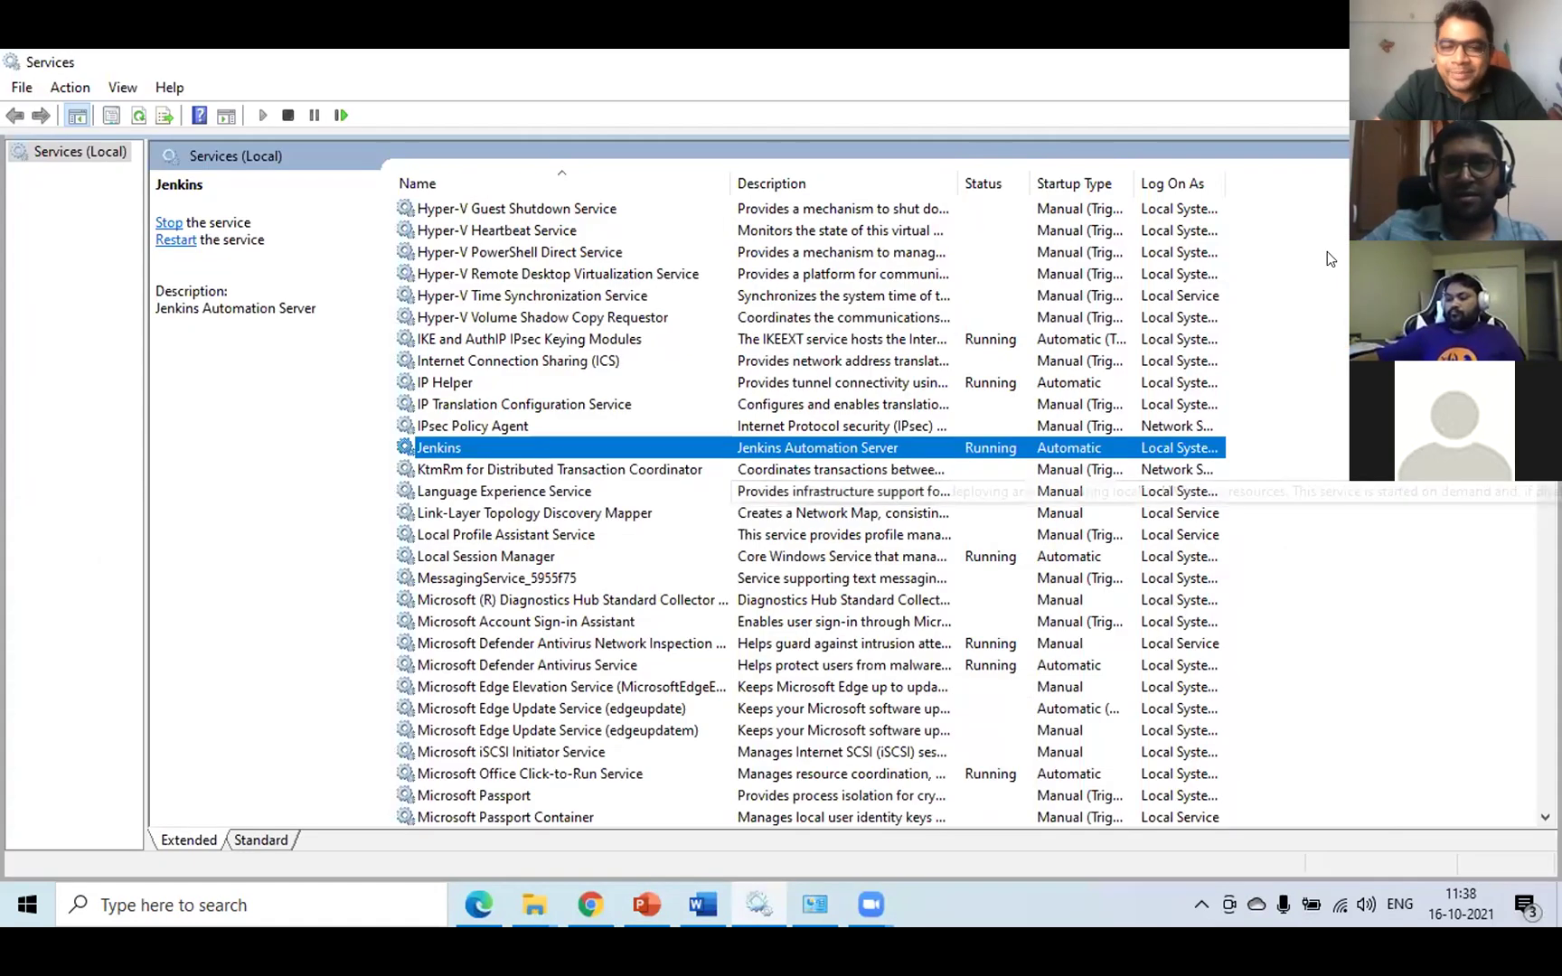
- Reload localhost:8080 in Chrome and check the same page in Edge
key("alt+Tab")
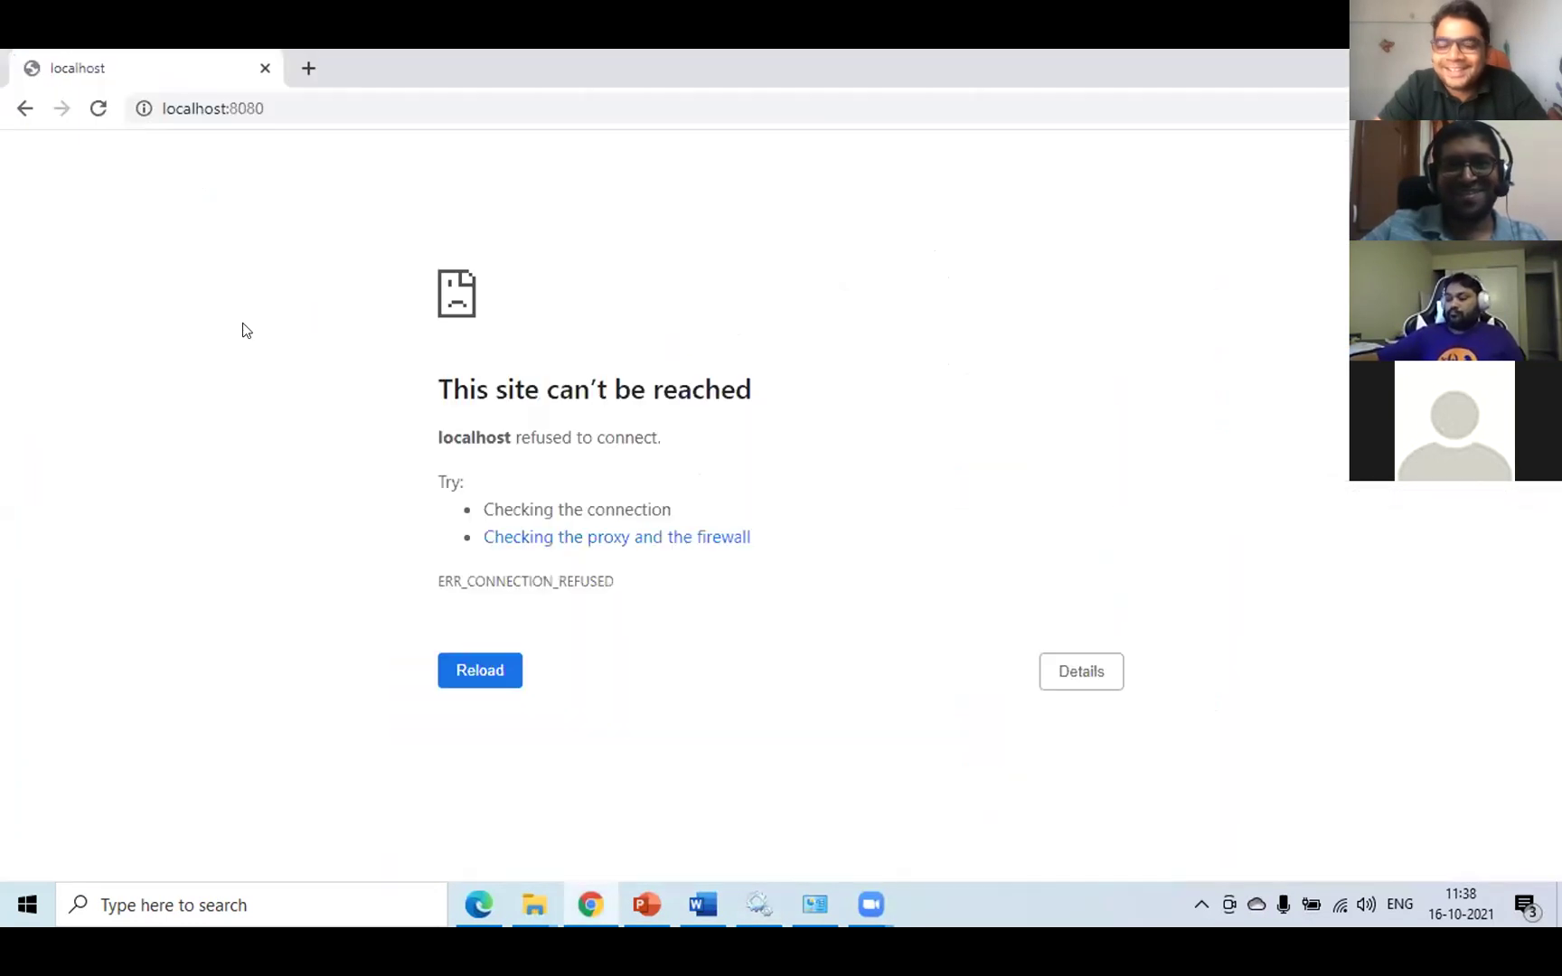
left_click(511, 667)
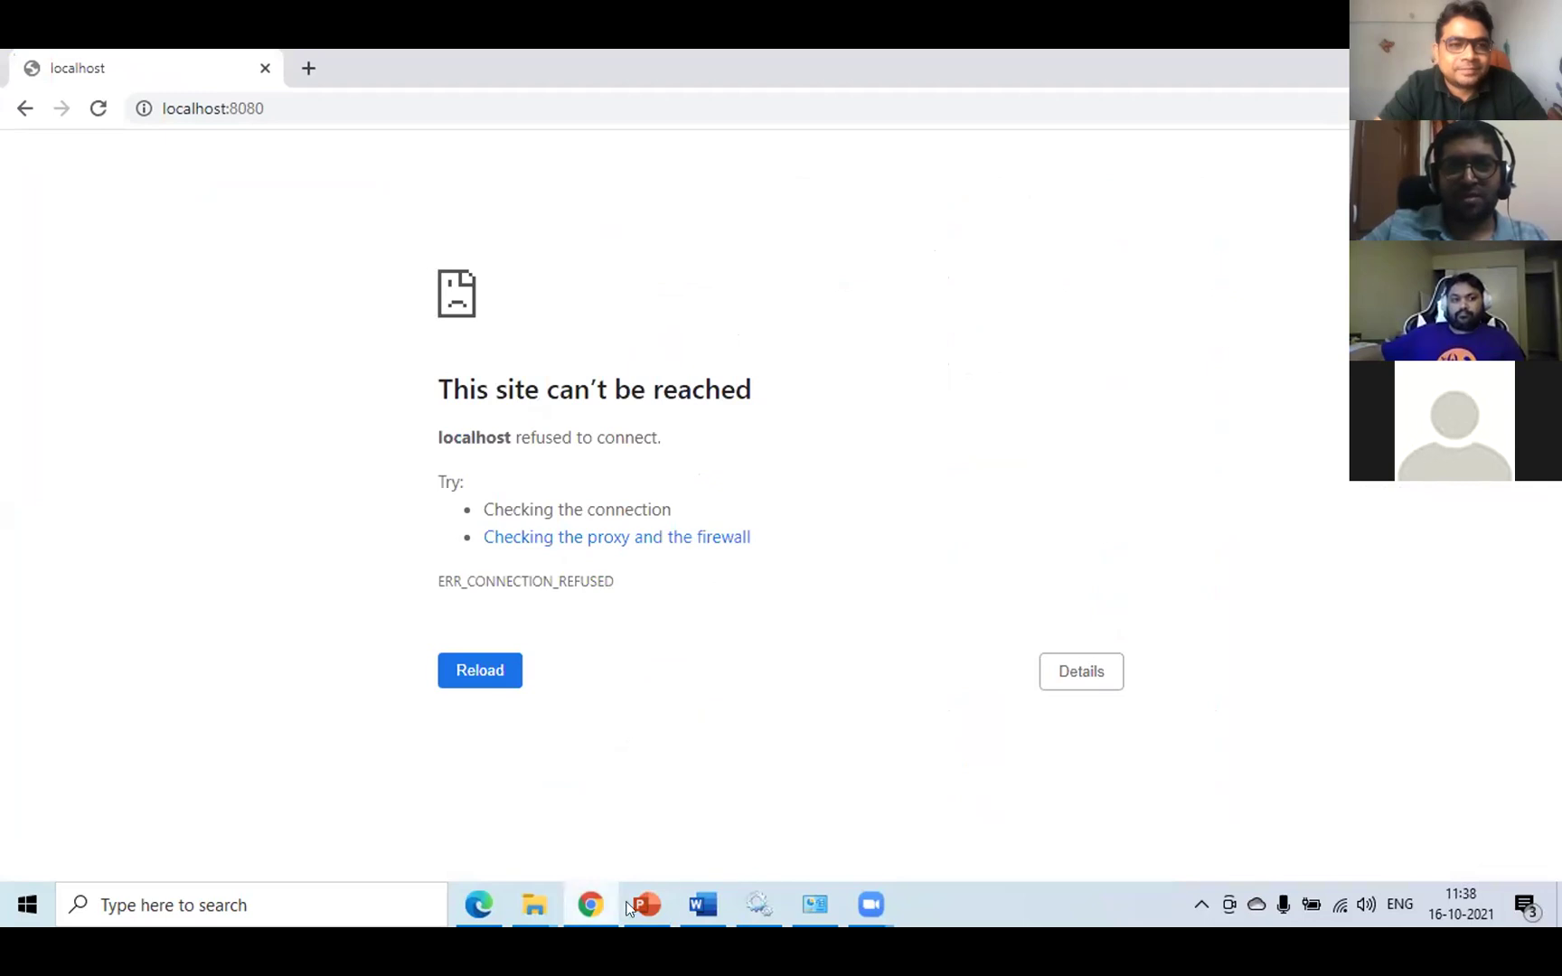
mouse_move(478, 905)
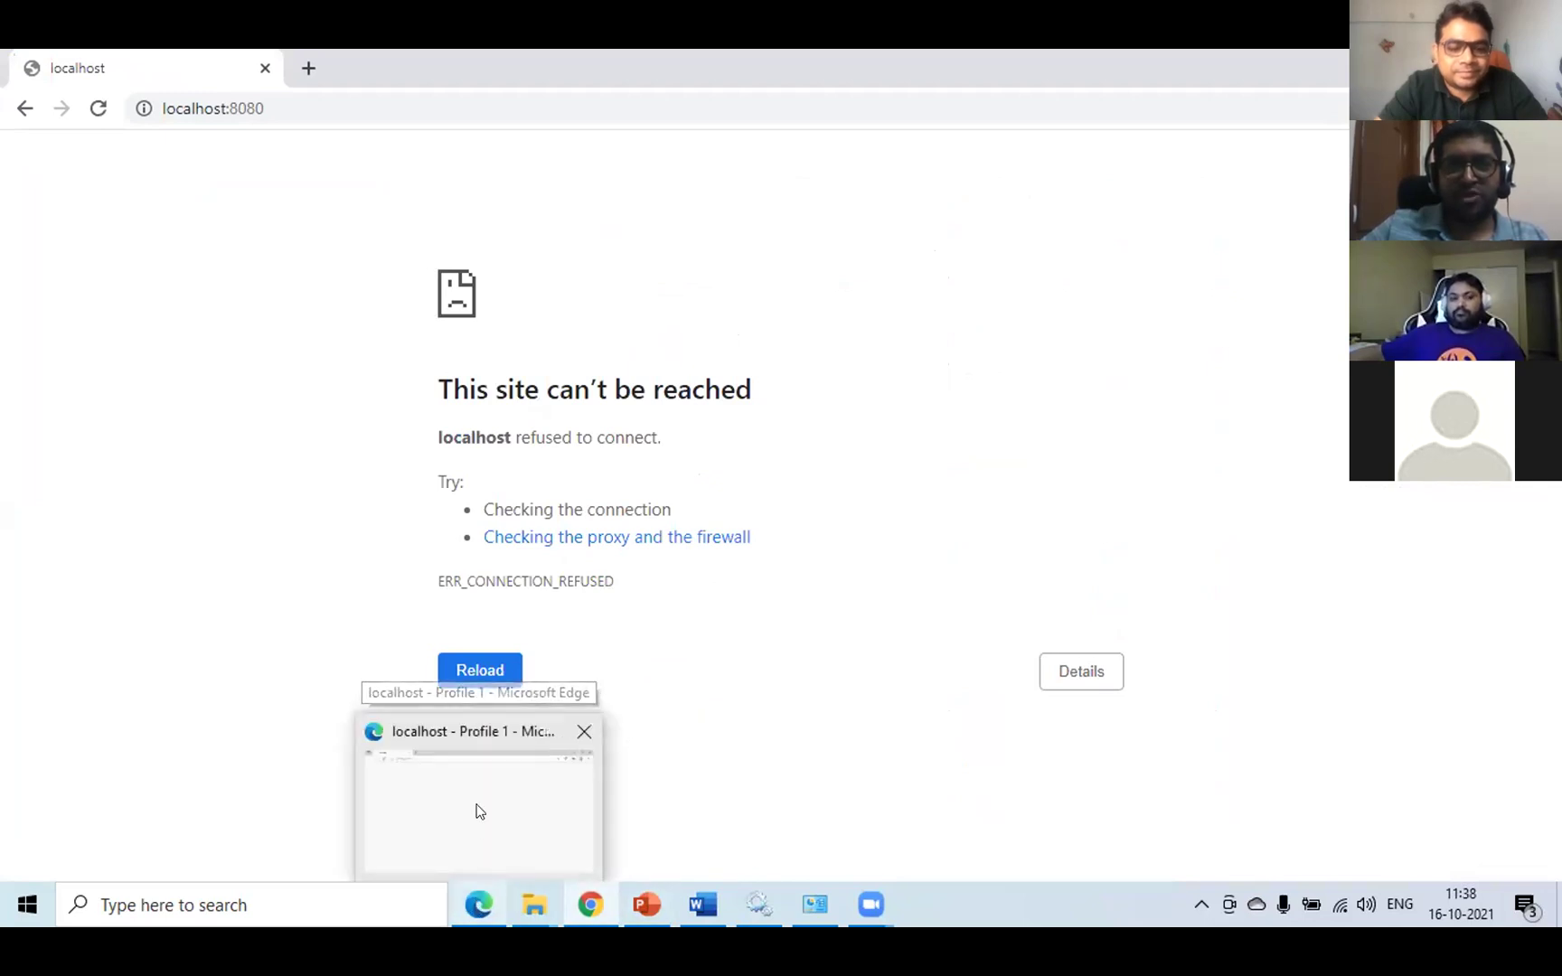
left_click(477, 809)
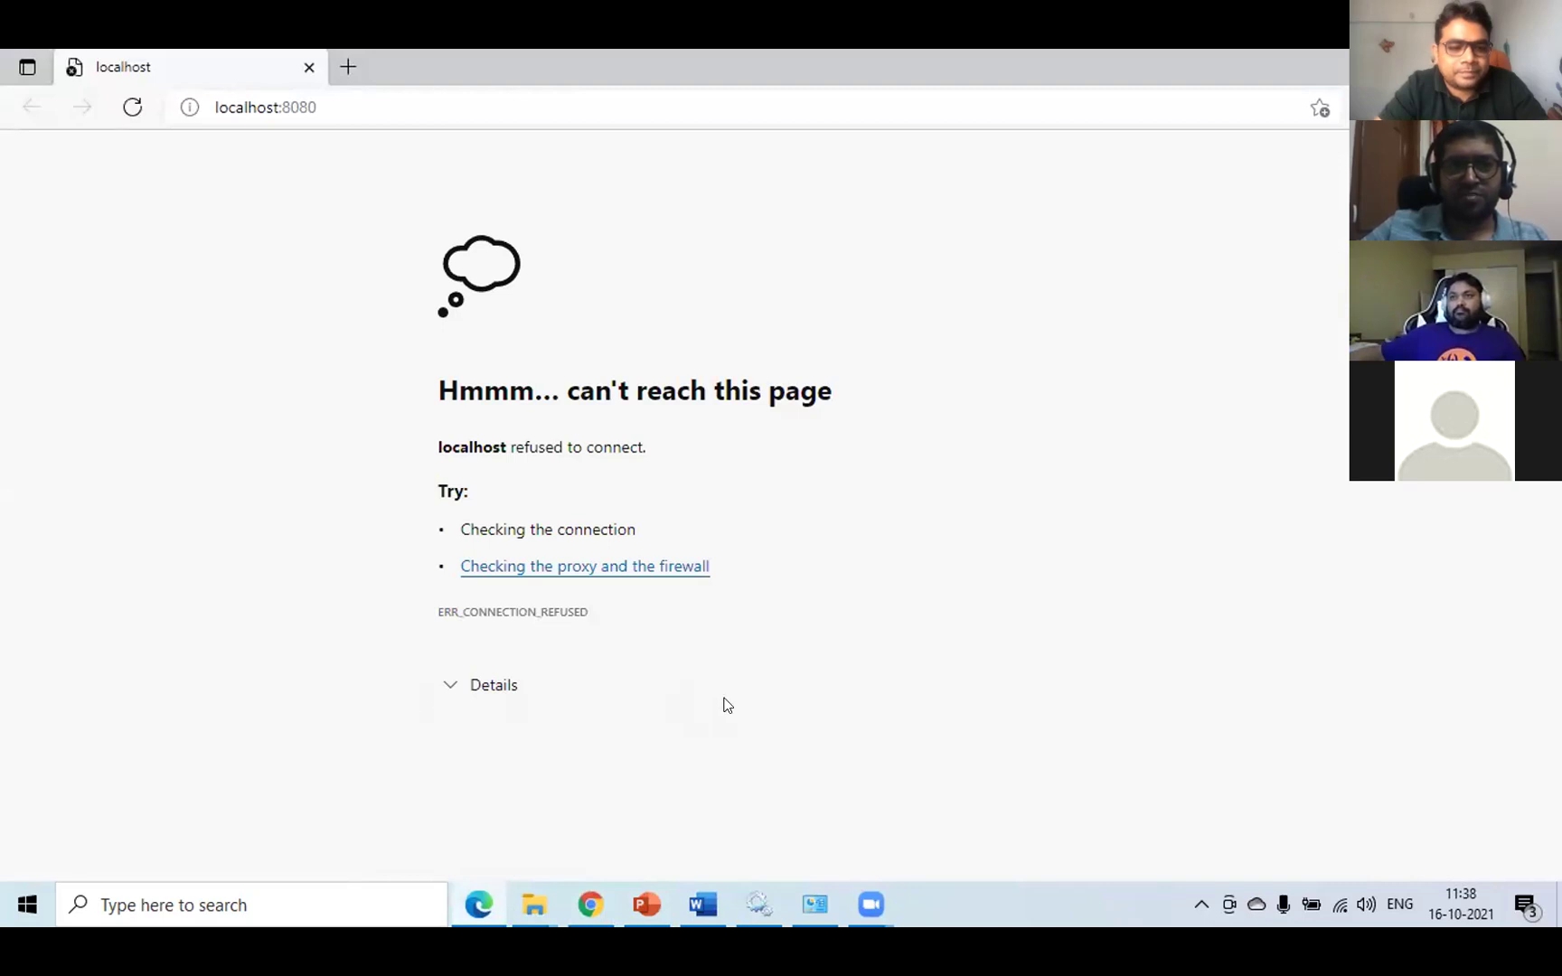
- Retry localhost:8080/ in Chrome, compare Edge's refusal, then bring up the installed programs list
left_click(581, 907)
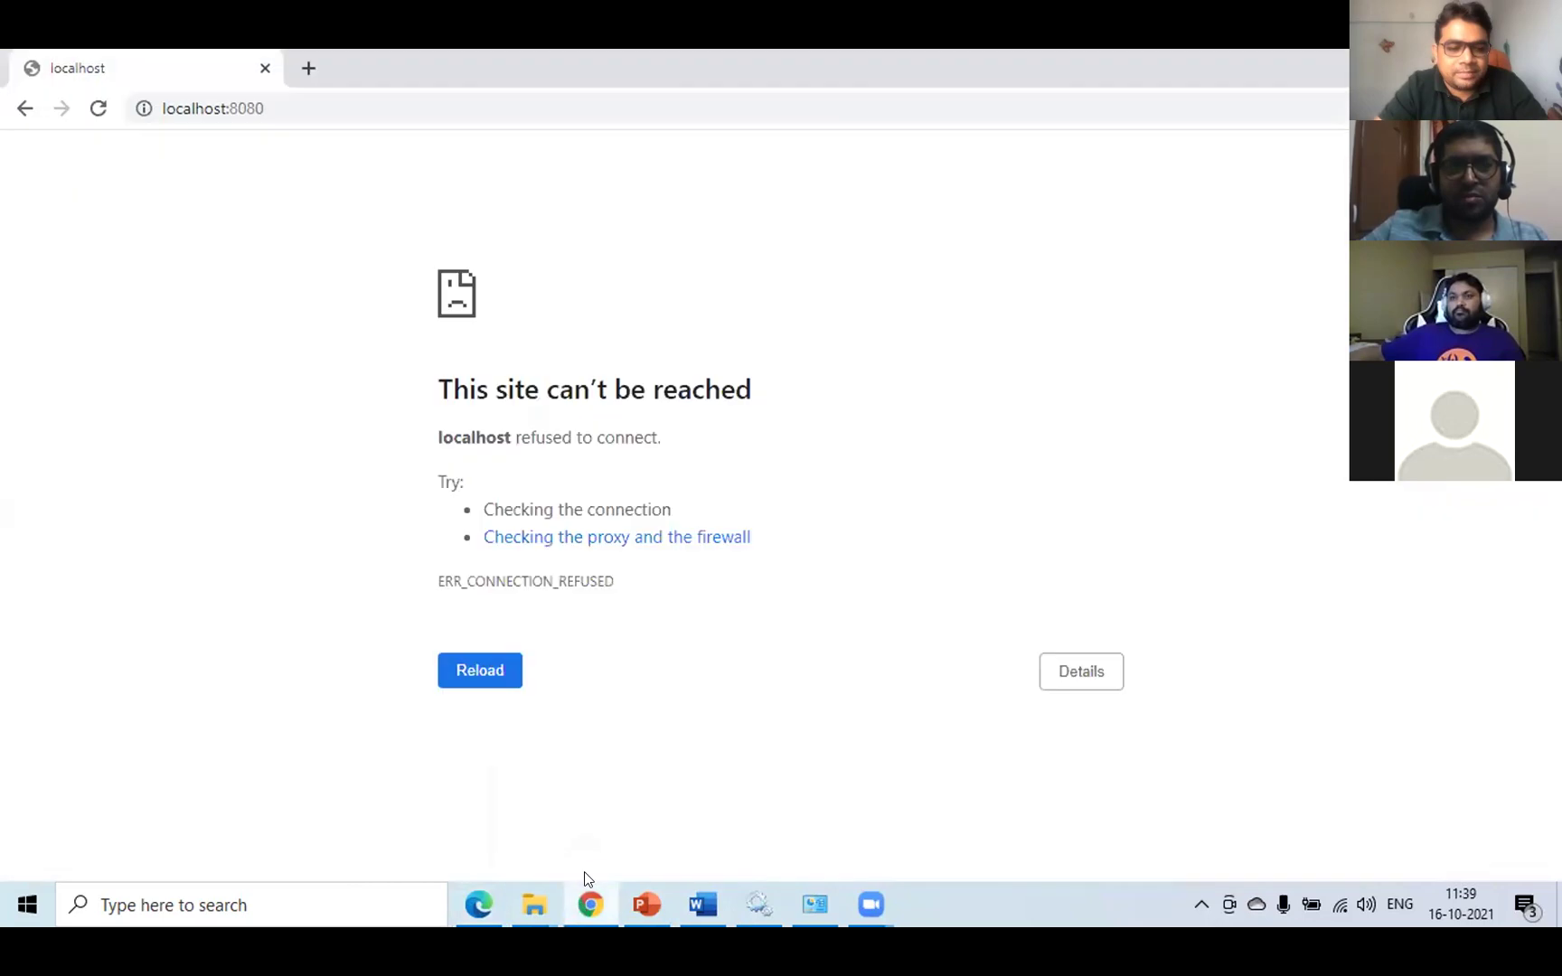
left_click(327, 109)
key("End")
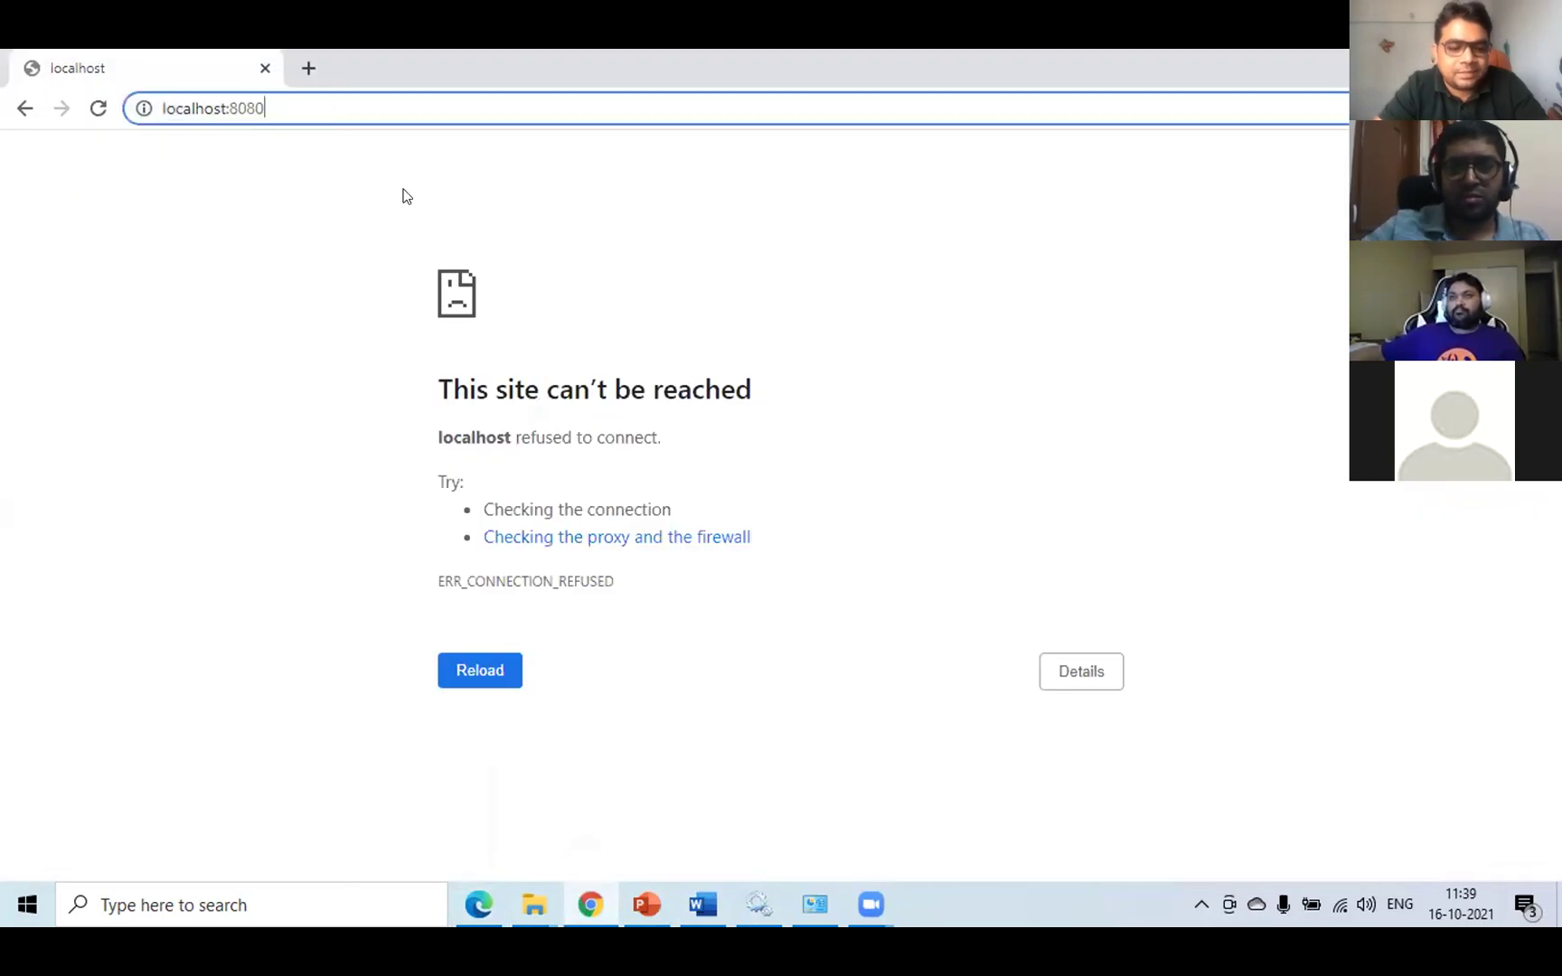
type("/")
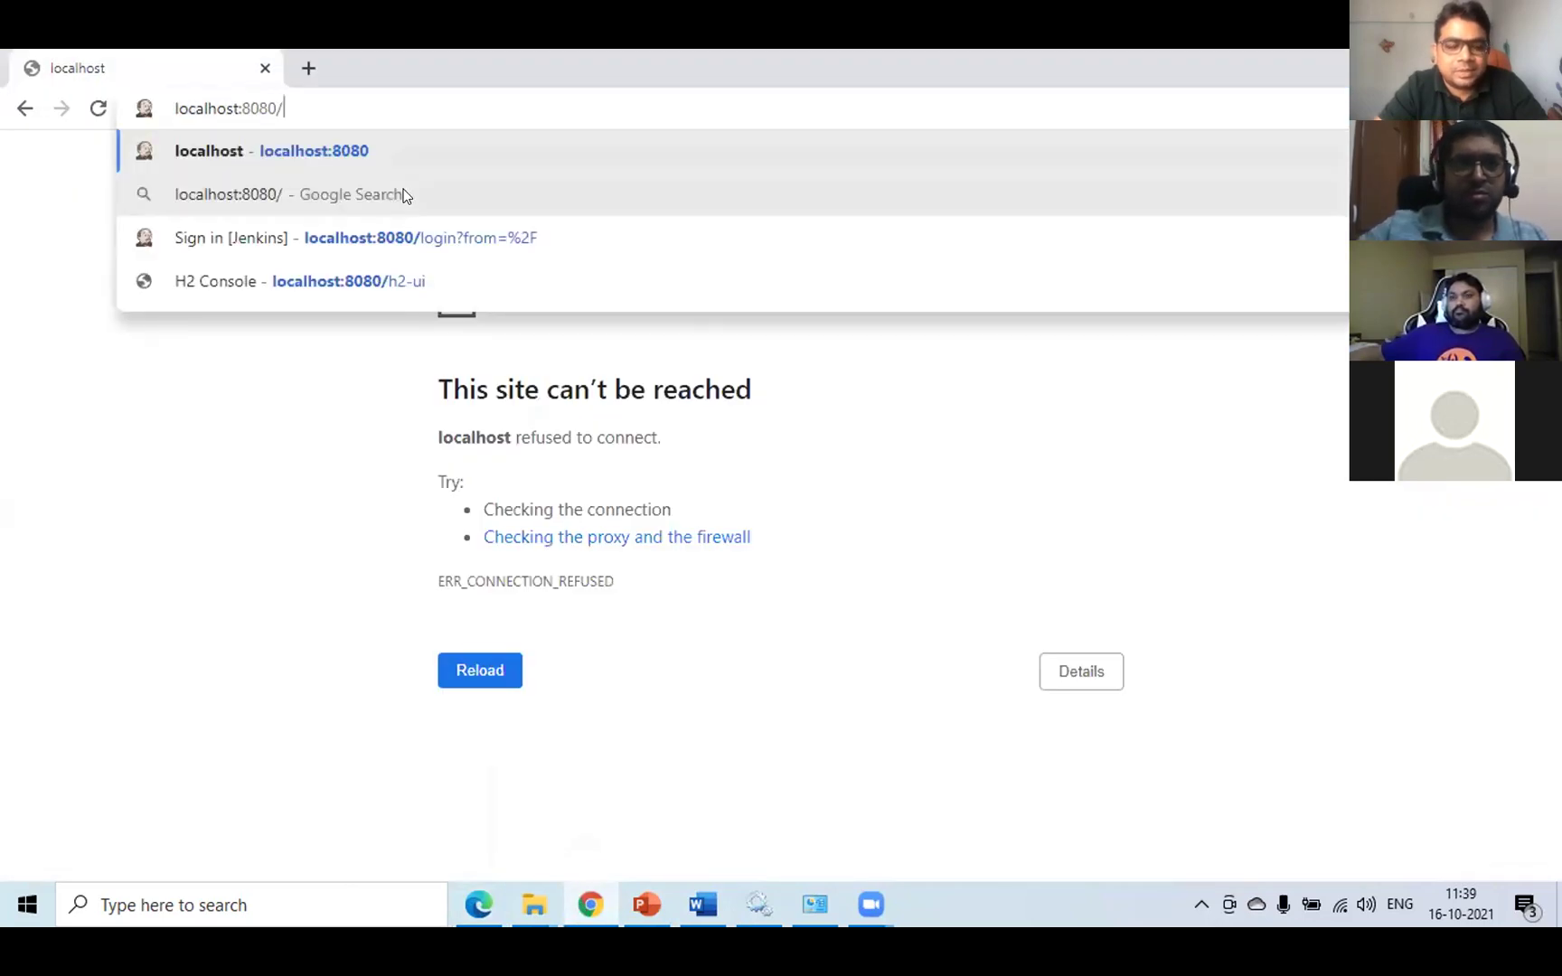
left_click(412, 238)
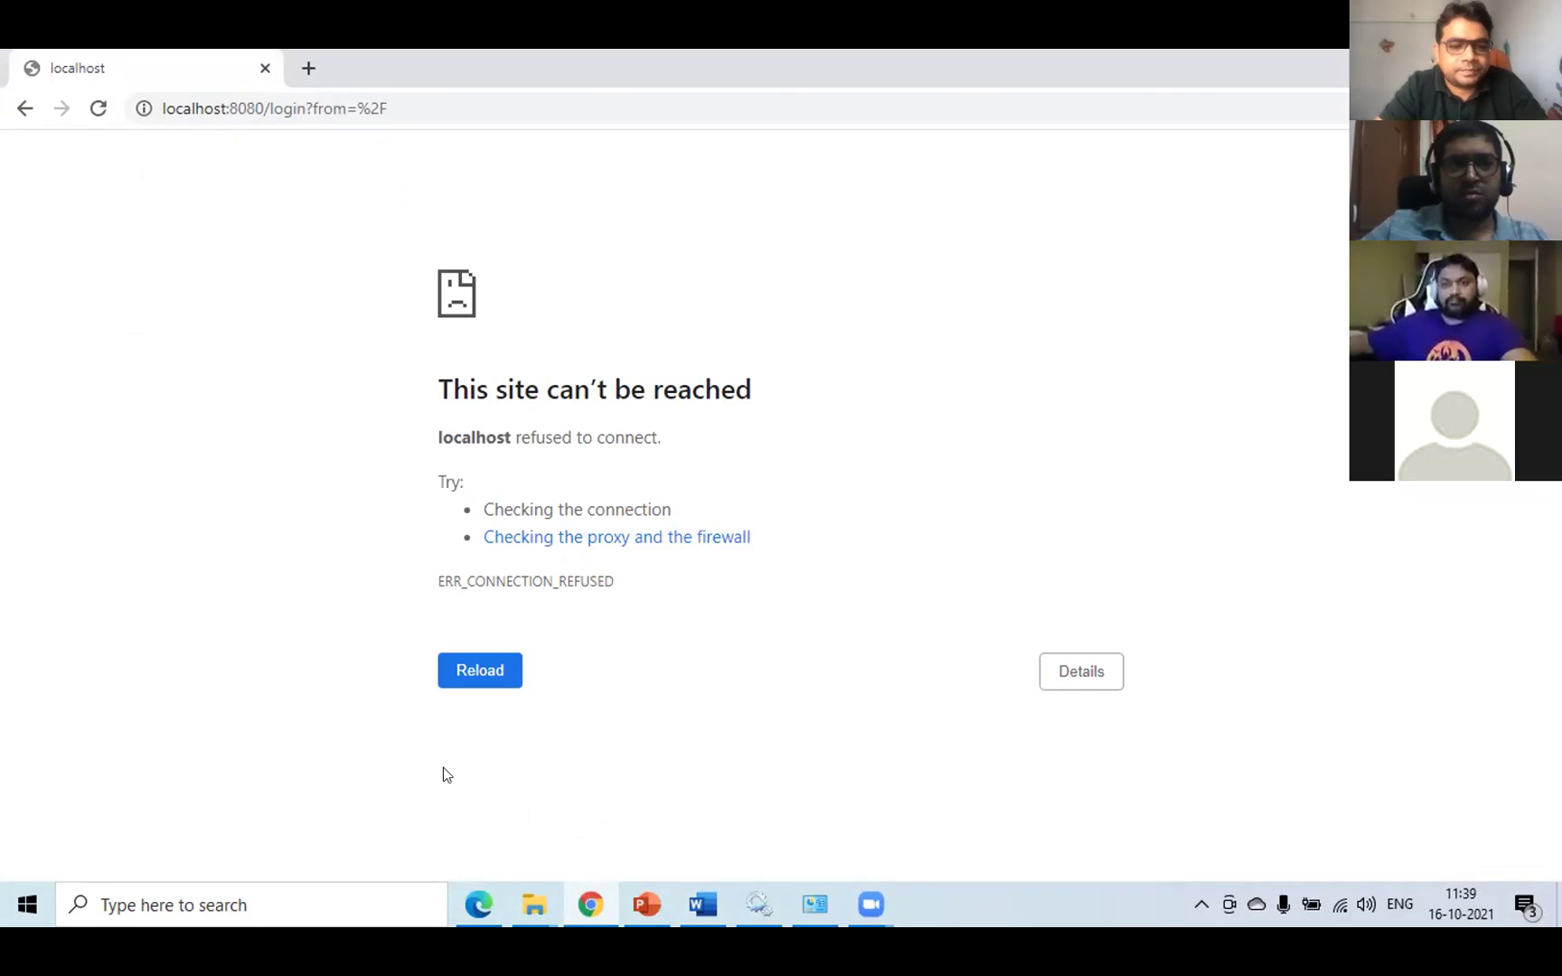
left_click(475, 897)
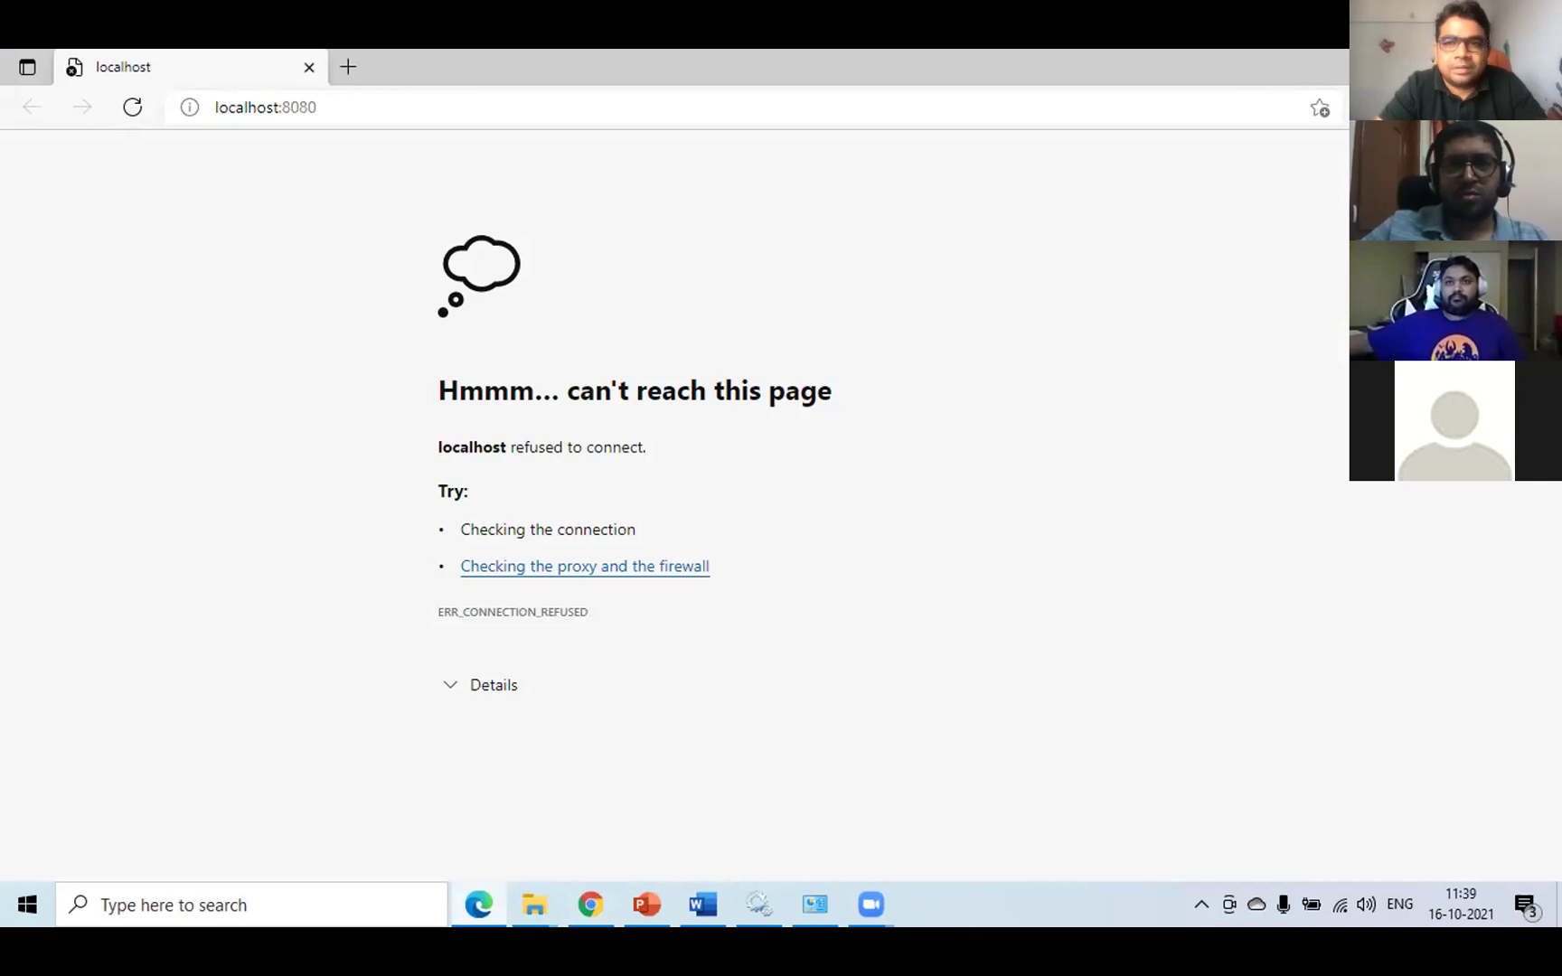
left_click(585, 903)
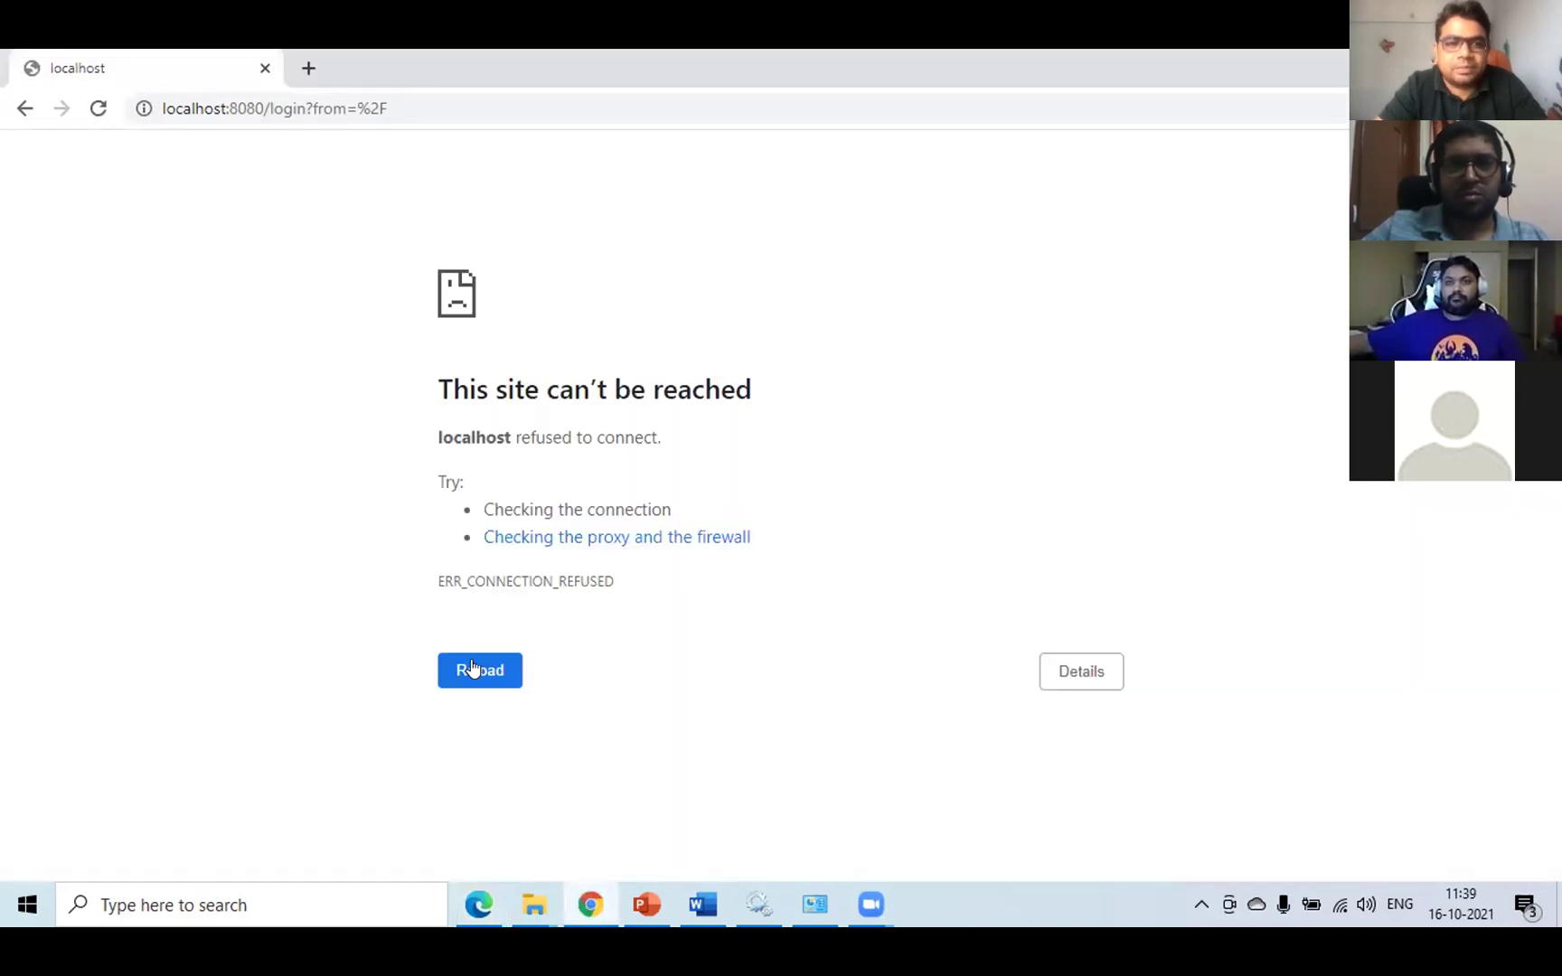
left_click(813, 903)
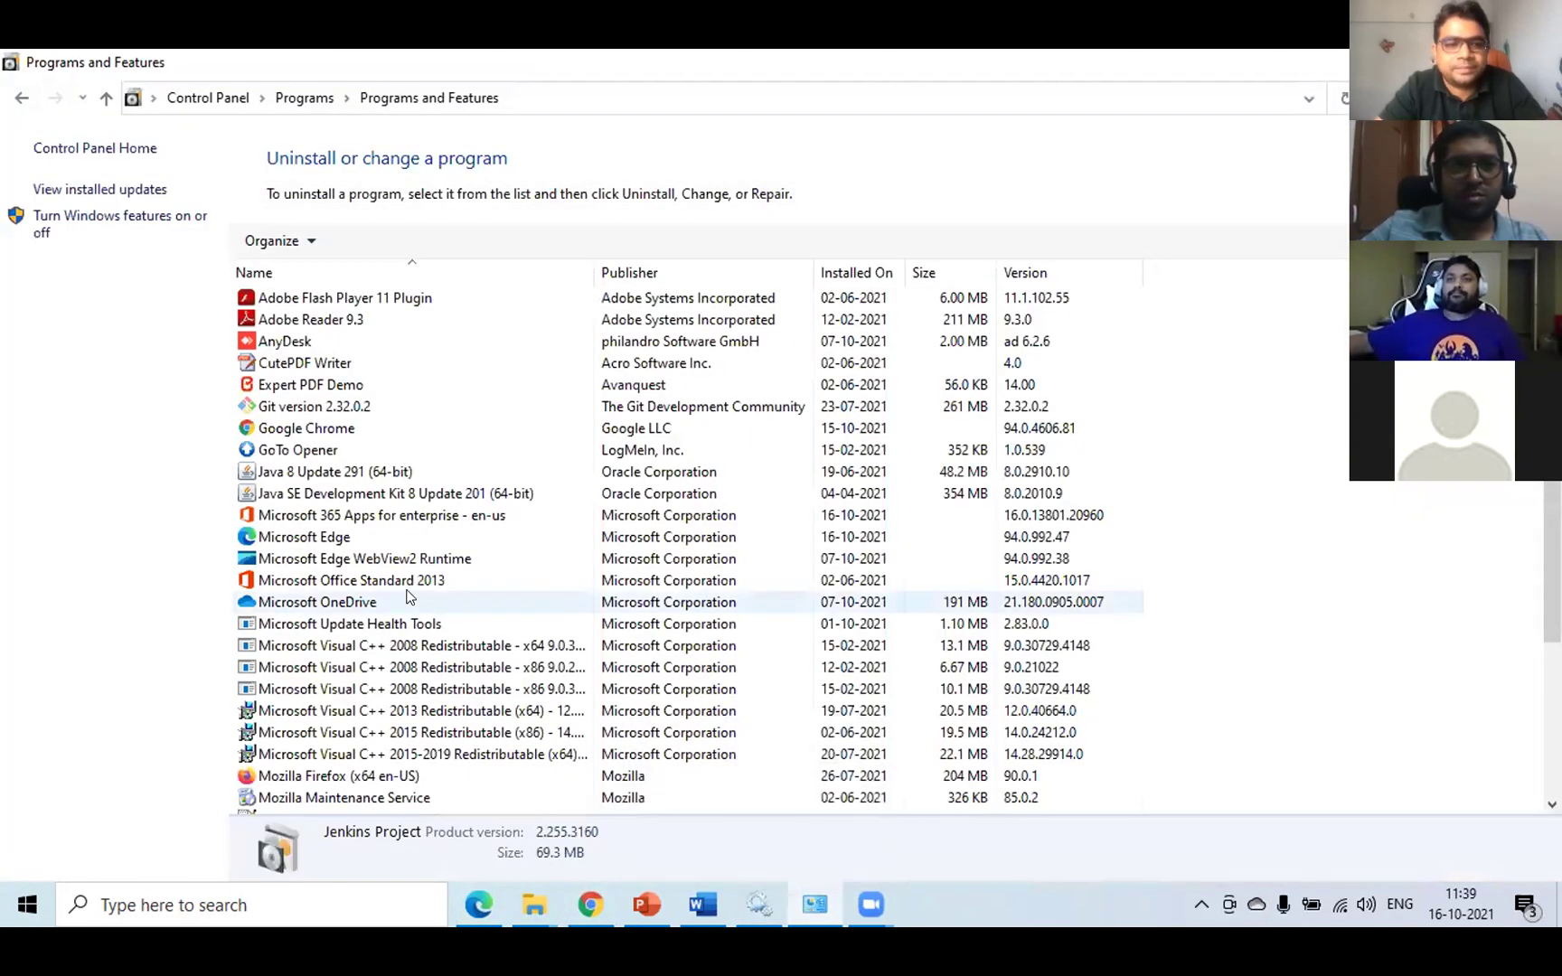
- Refresh the Programs and Features list, then return to Chrome's localhost error page
left_click(387, 543)
scroll(396, 592, "down", 4)
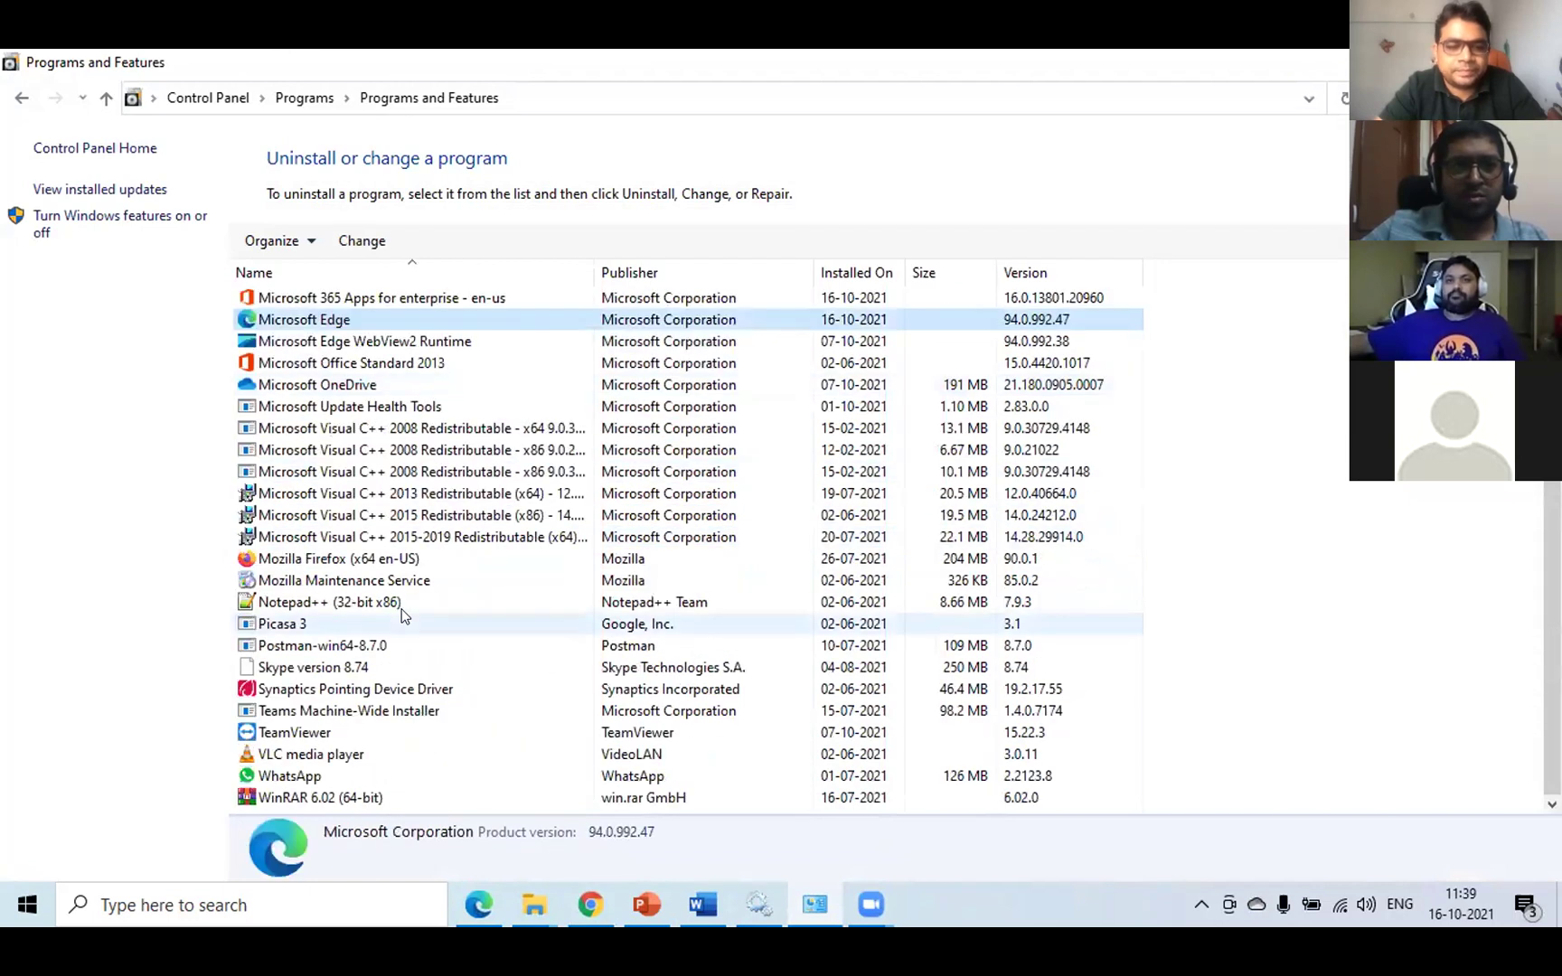
scroll(394, 604, "up", 4)
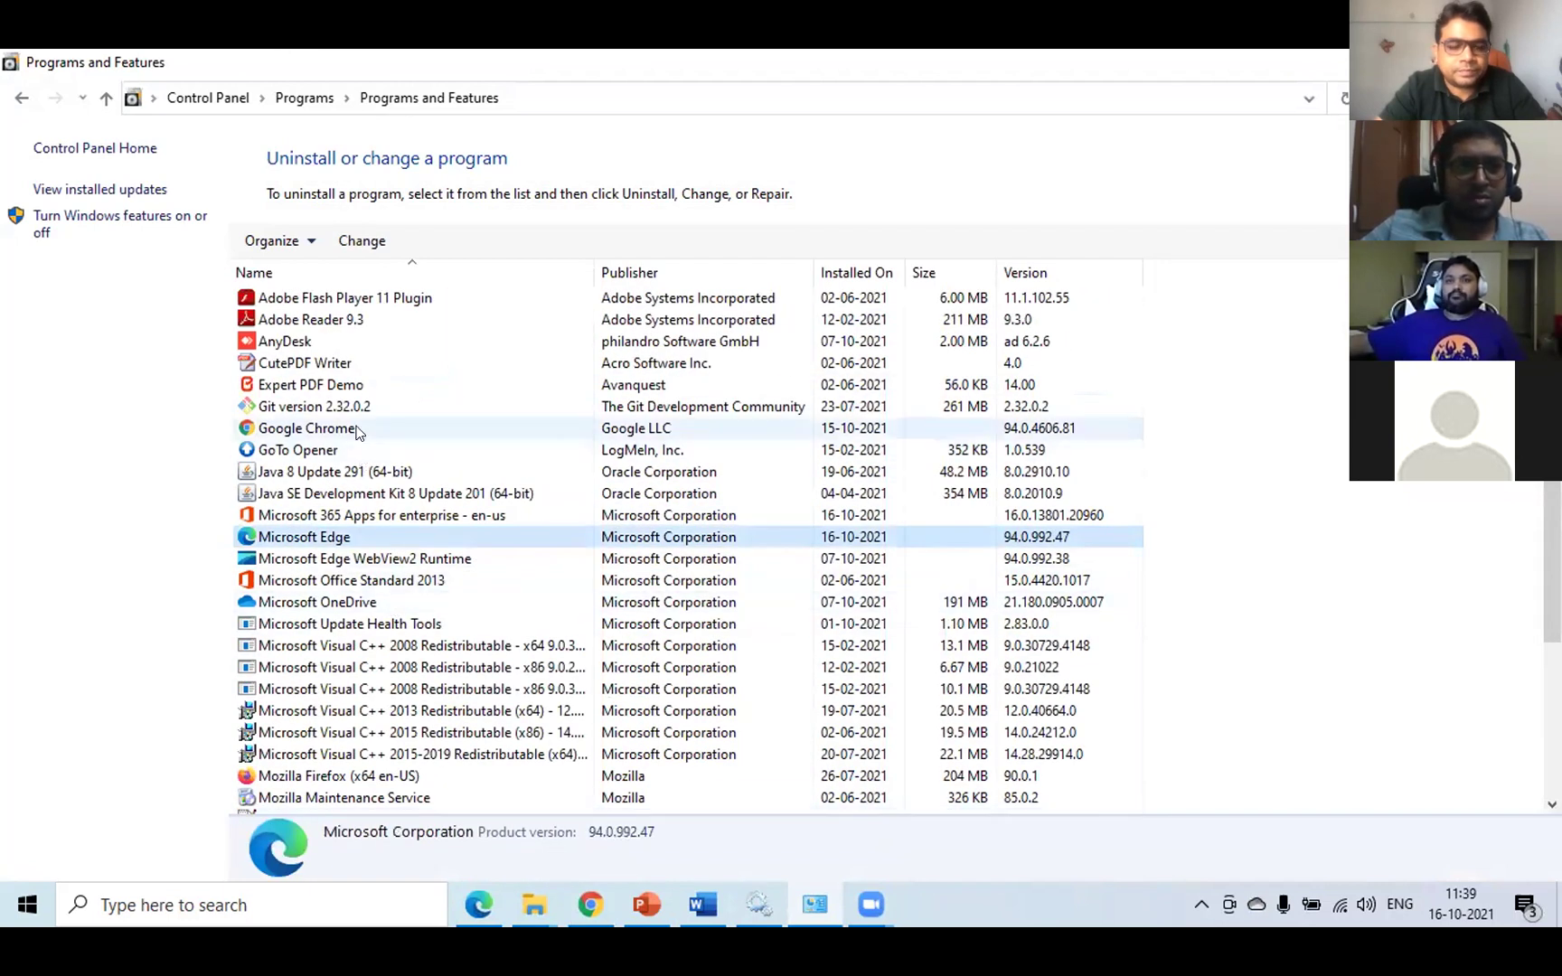
left_click(1344, 95)
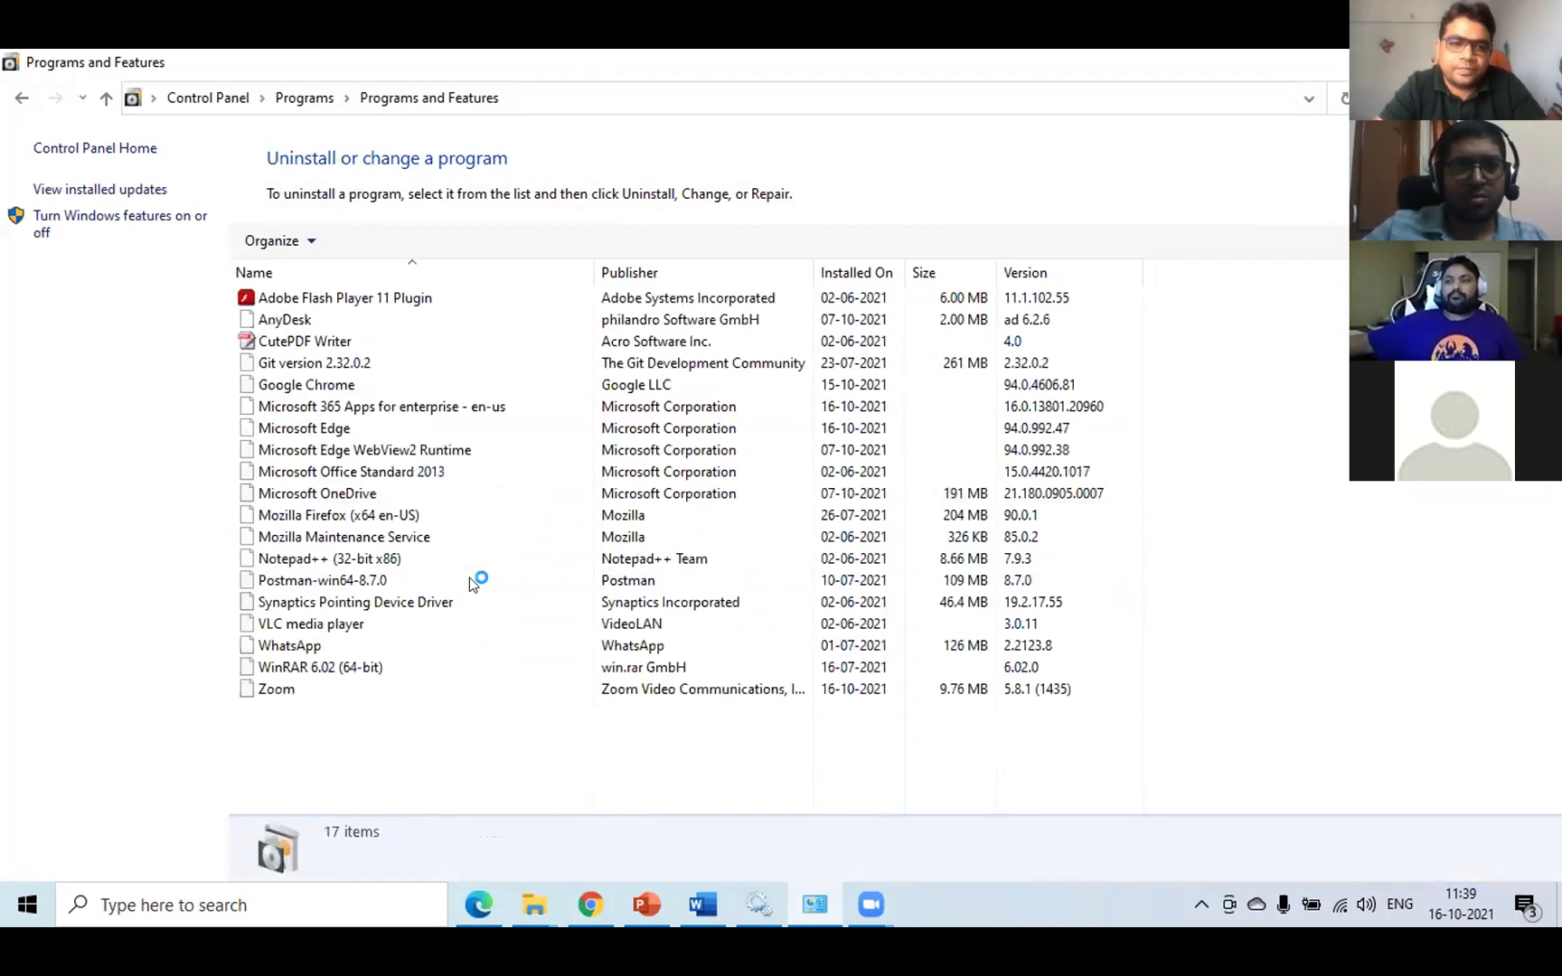
left_click(590, 903)
- Strip '/login?from=%2F' from the address and load plain localhost:8080 in Chrome
left_click(461, 670)
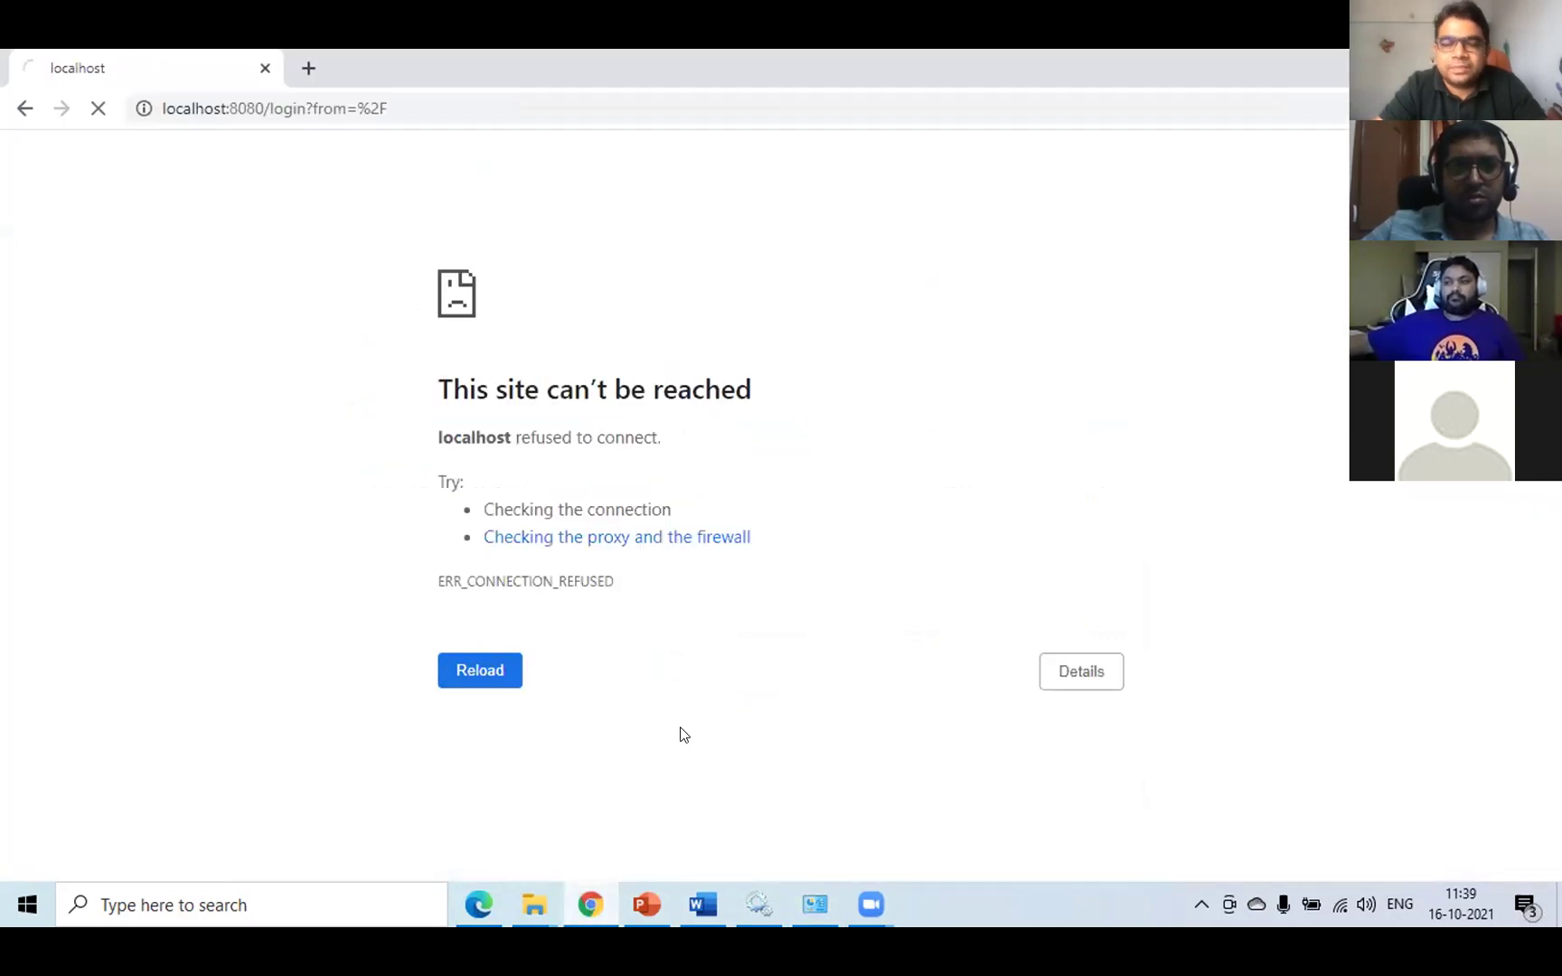
left_click_drag(266, 108, 481, 103)
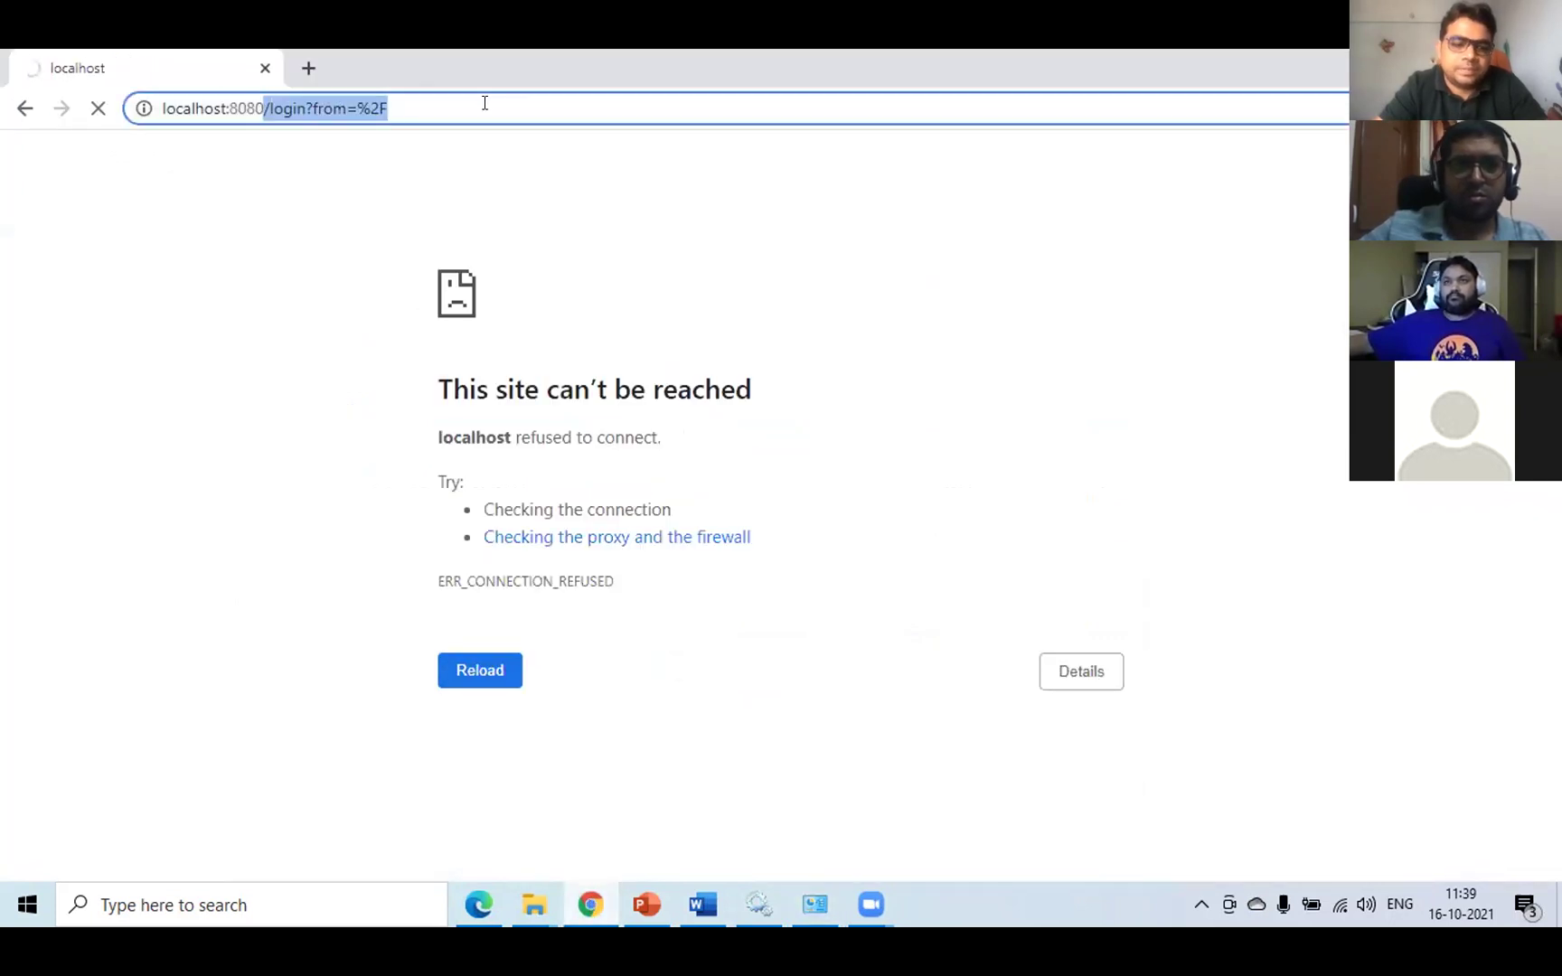
key("BackSpace")
key("Return")
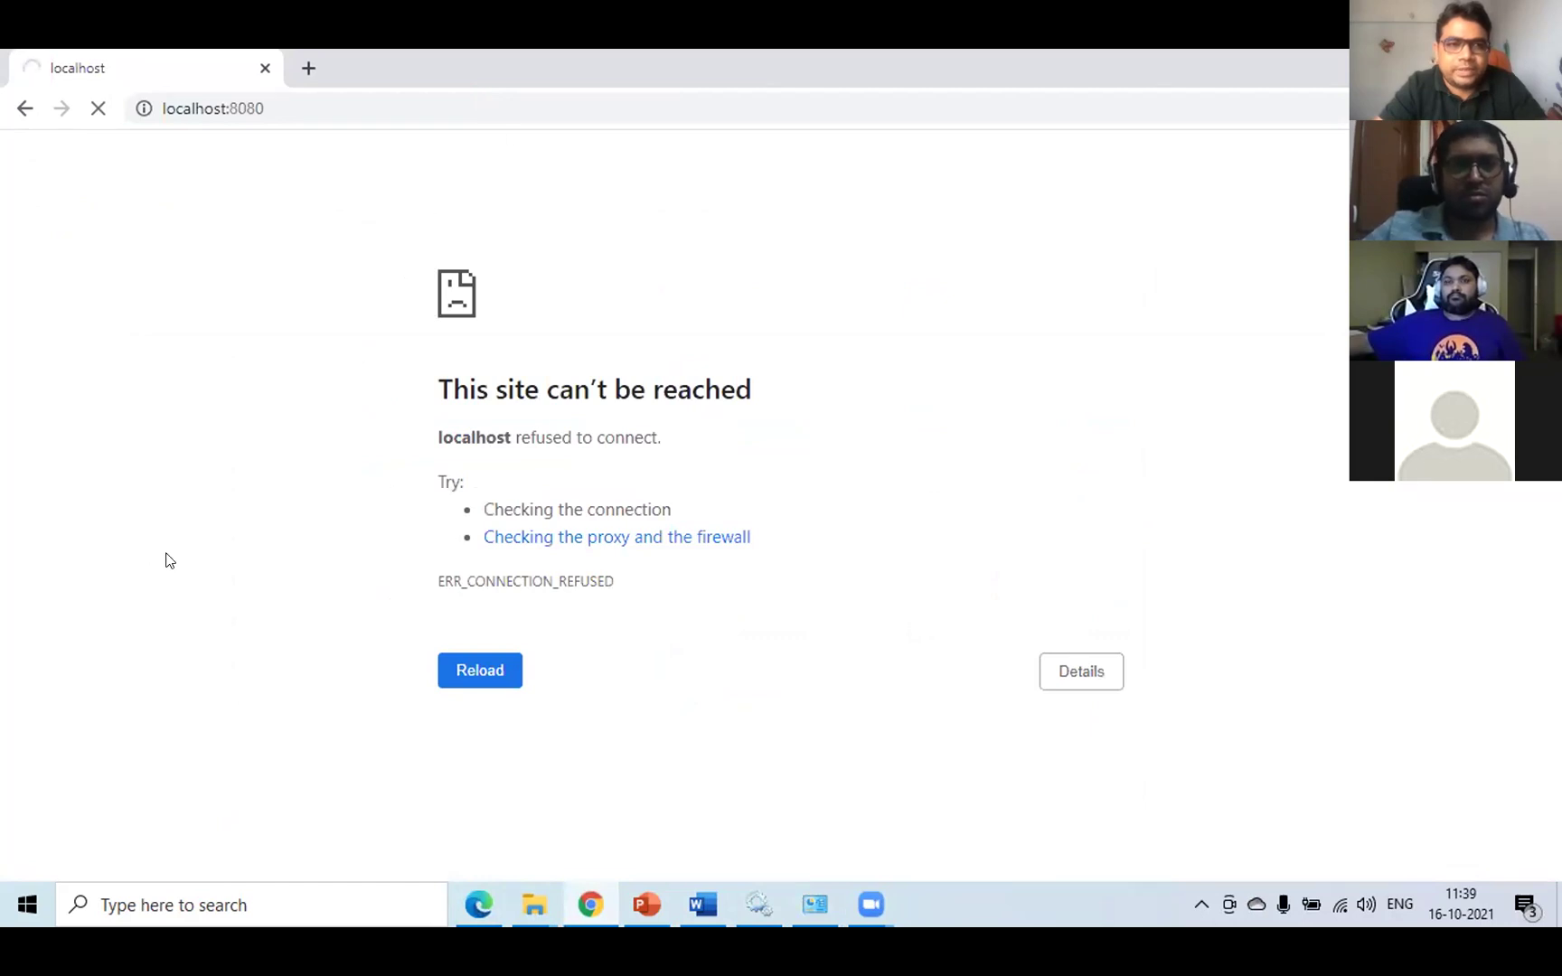
- Compare the result in Edge, check the Jenkins service status, then return to the presentation
left_click(480, 905)
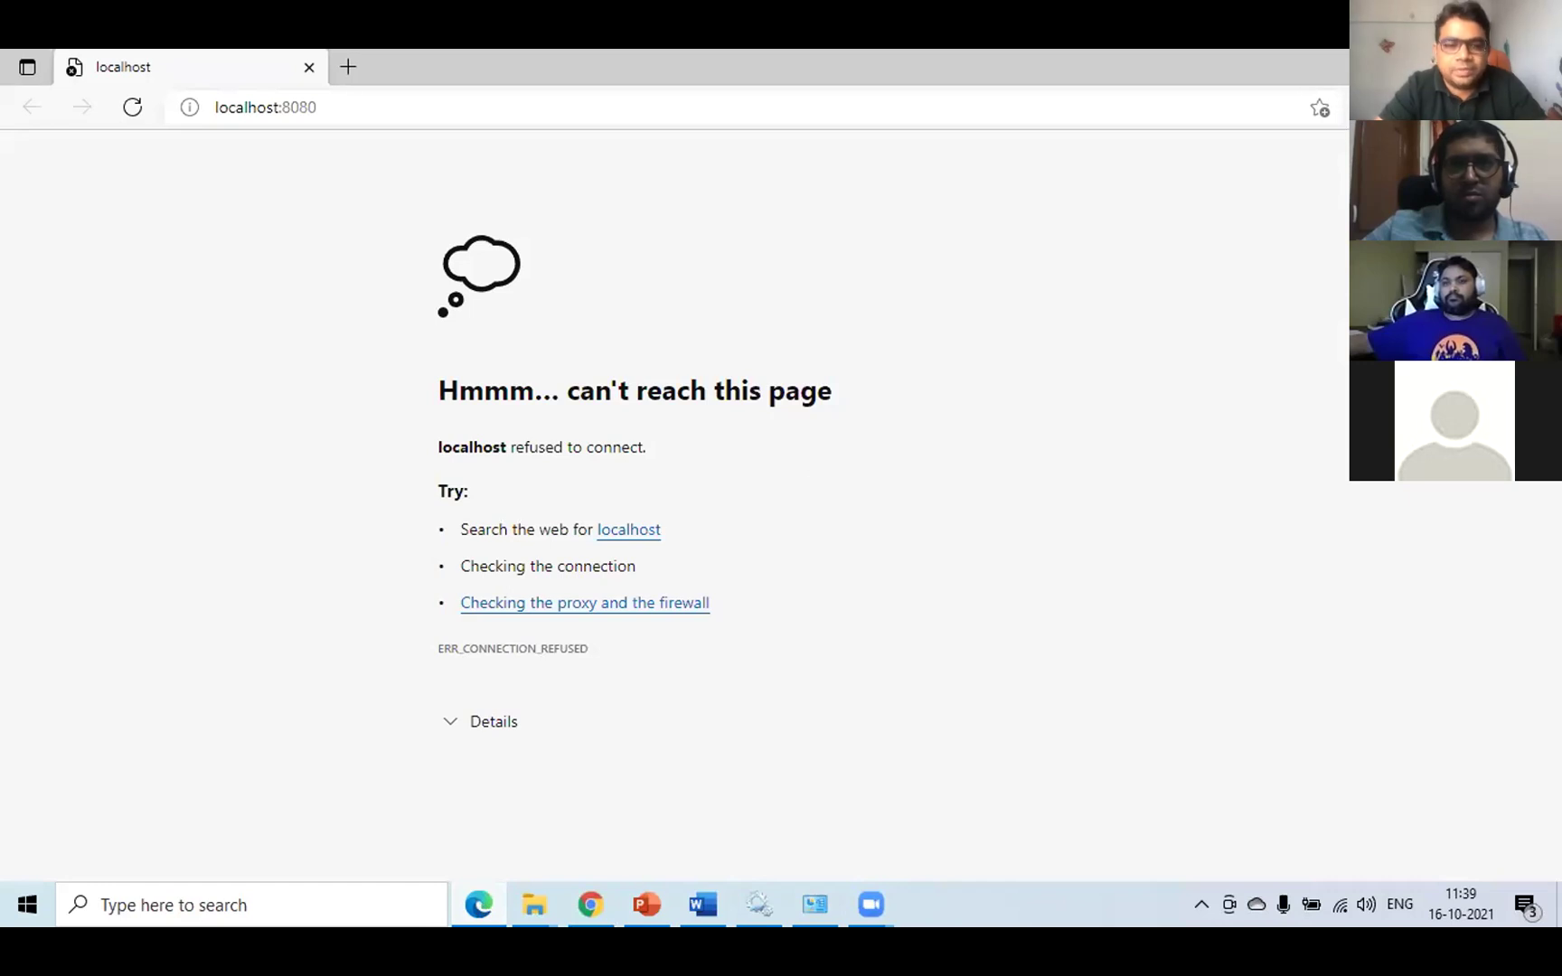
left_click(590, 904)
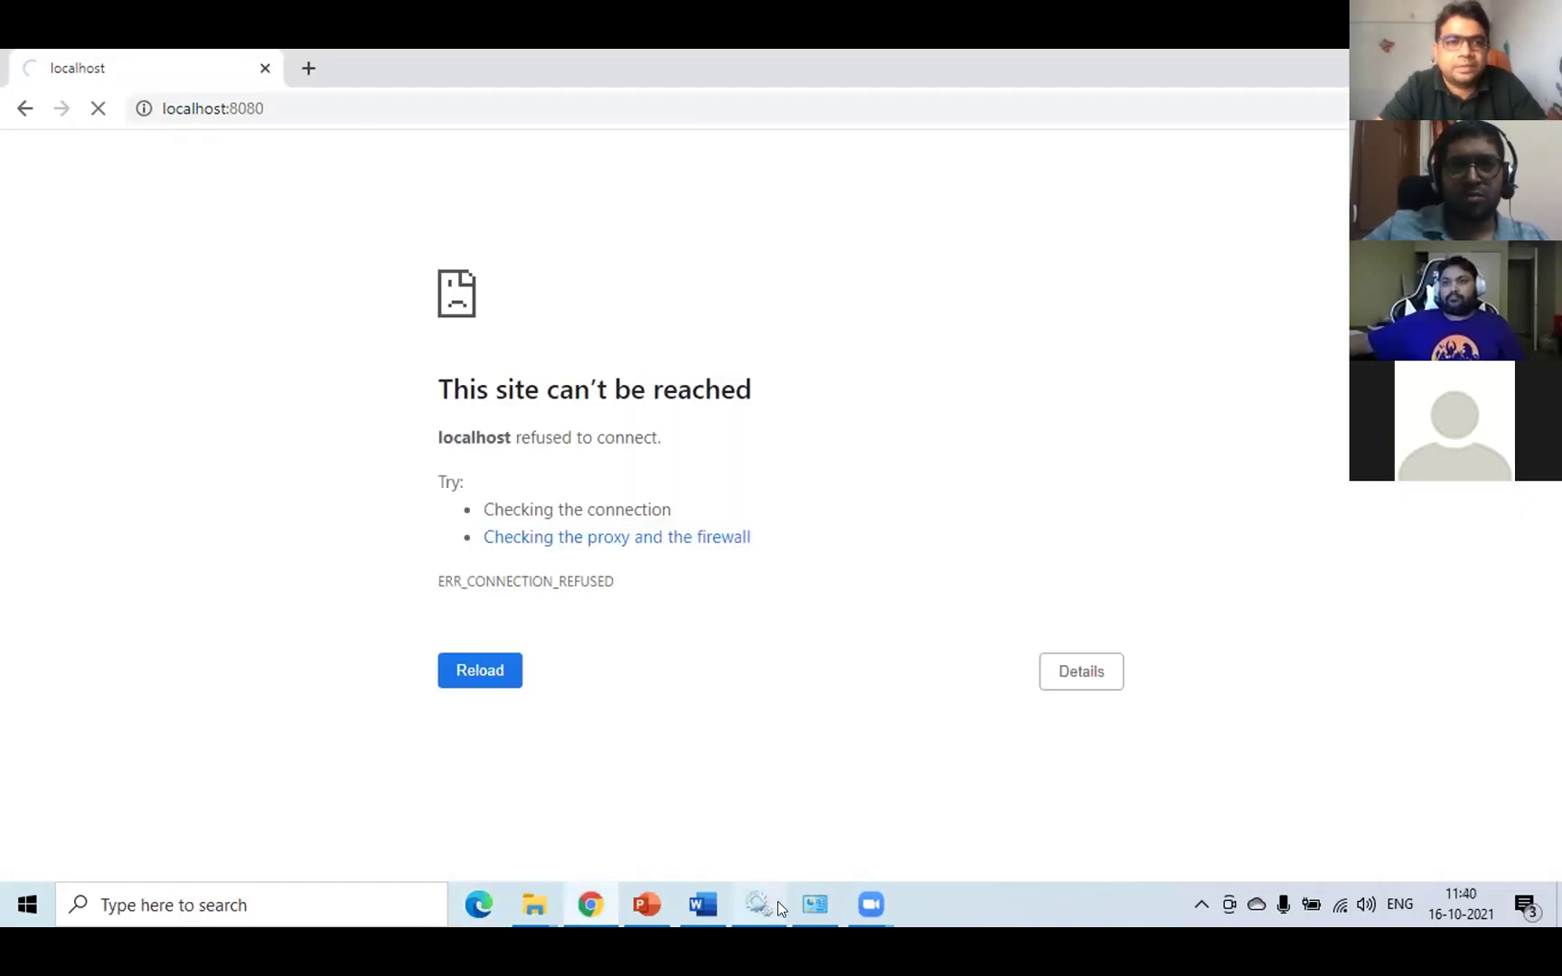
left_click(758, 903)
left_click(758, 903)
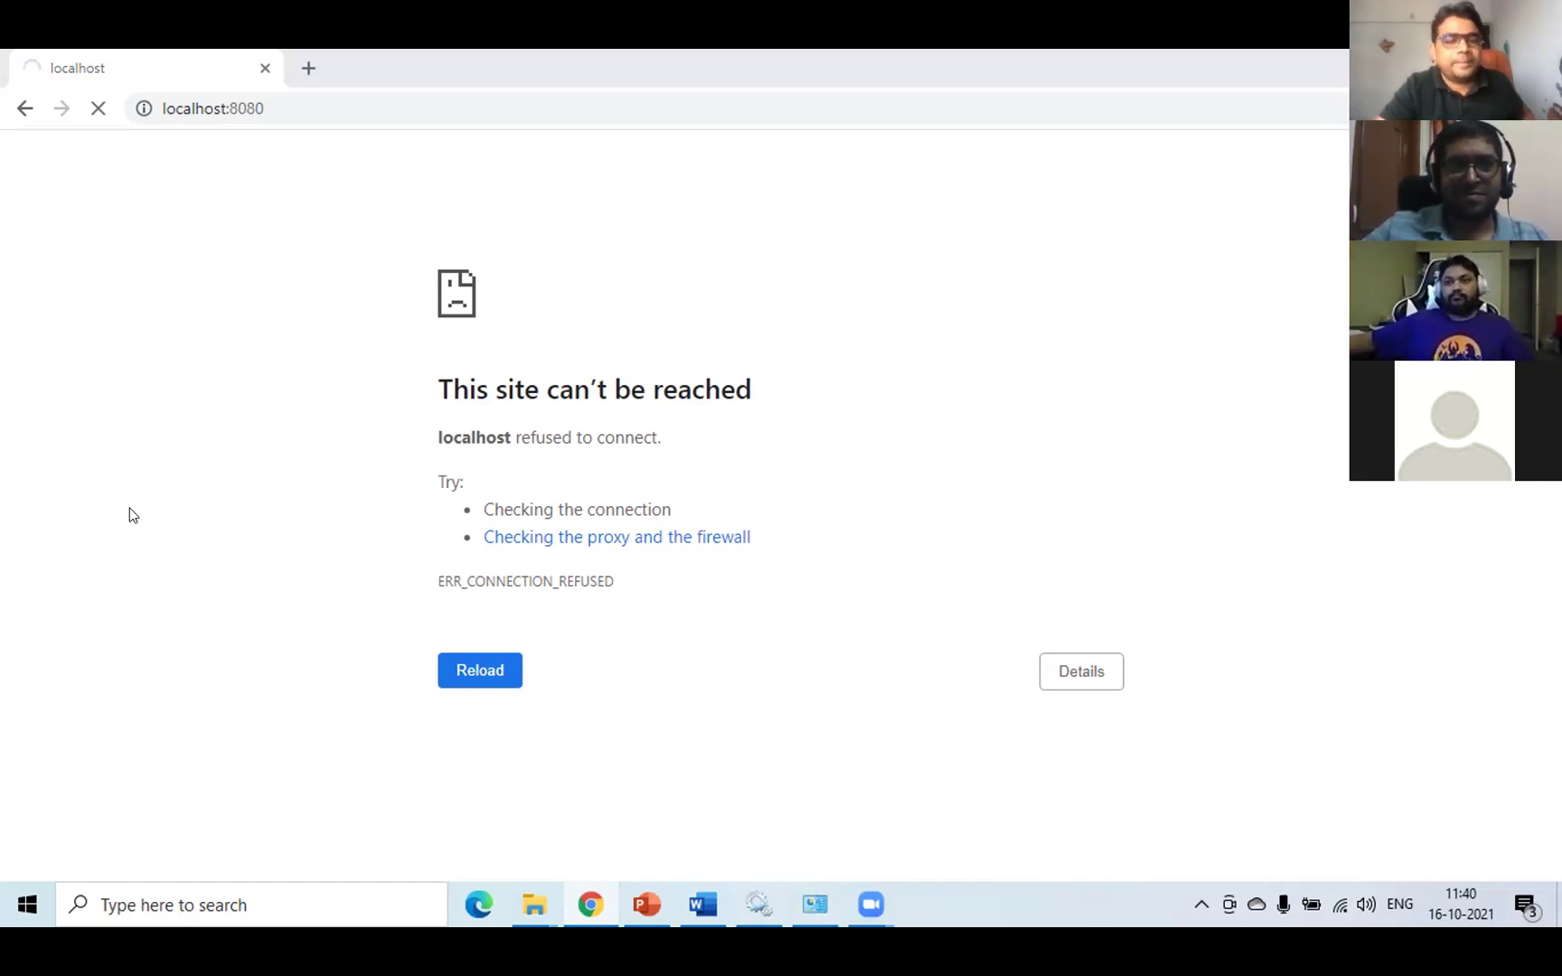
left_click(644, 906)
- Select slide 22 'Post-installation setup wizard' and start the slide show from it
scroll(868, 624, "down", 1)
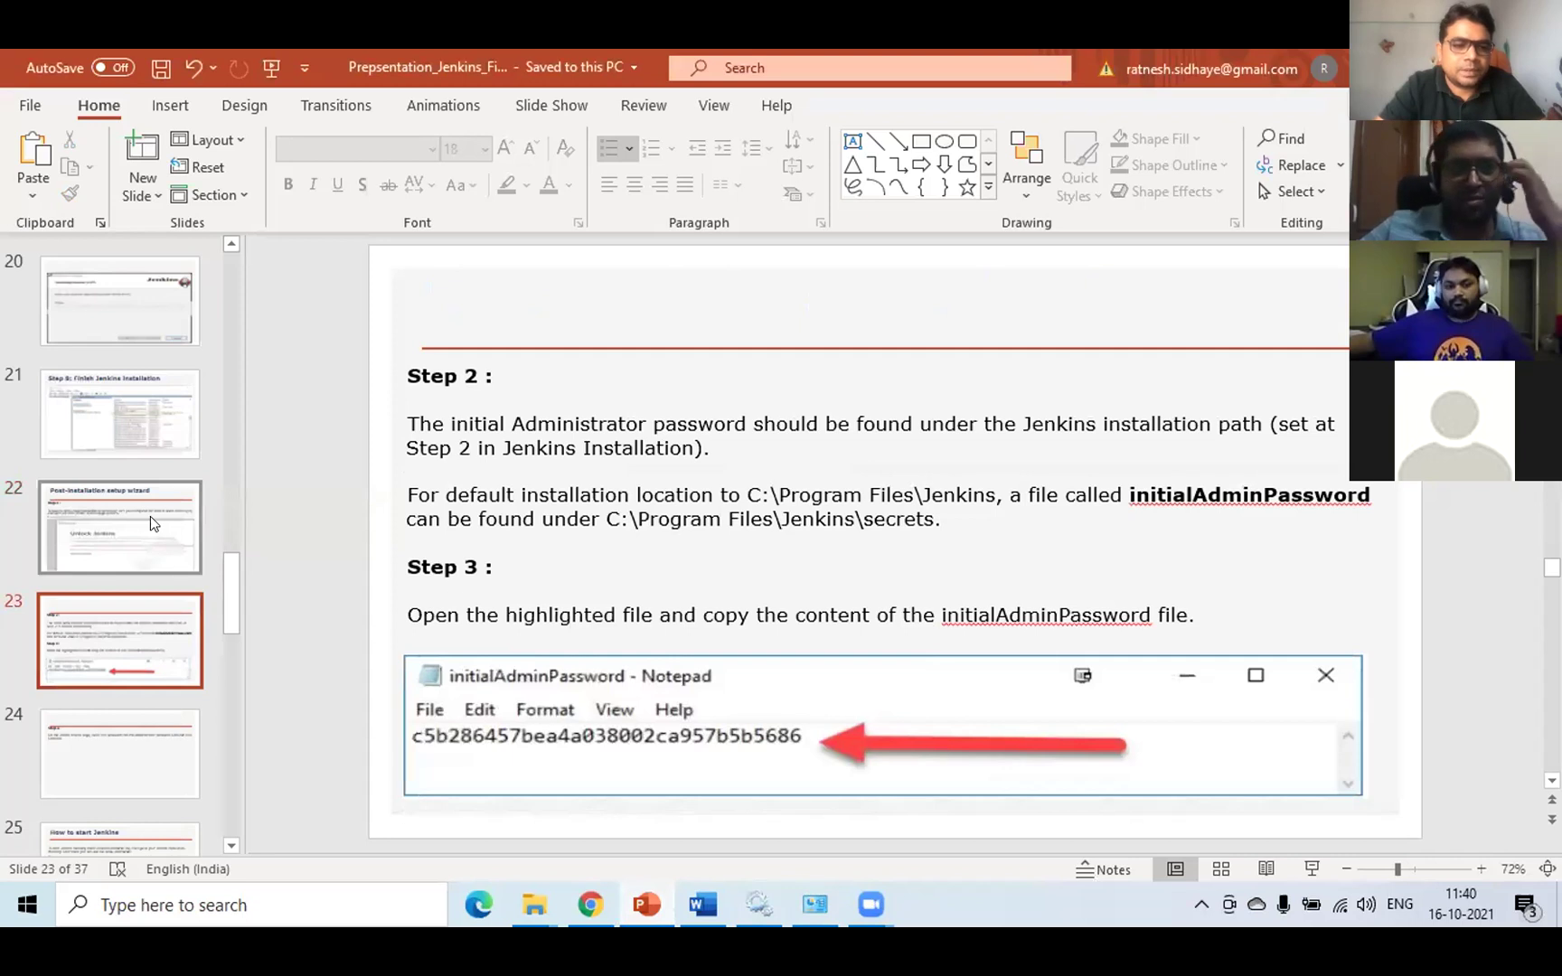
left_click(150, 517)
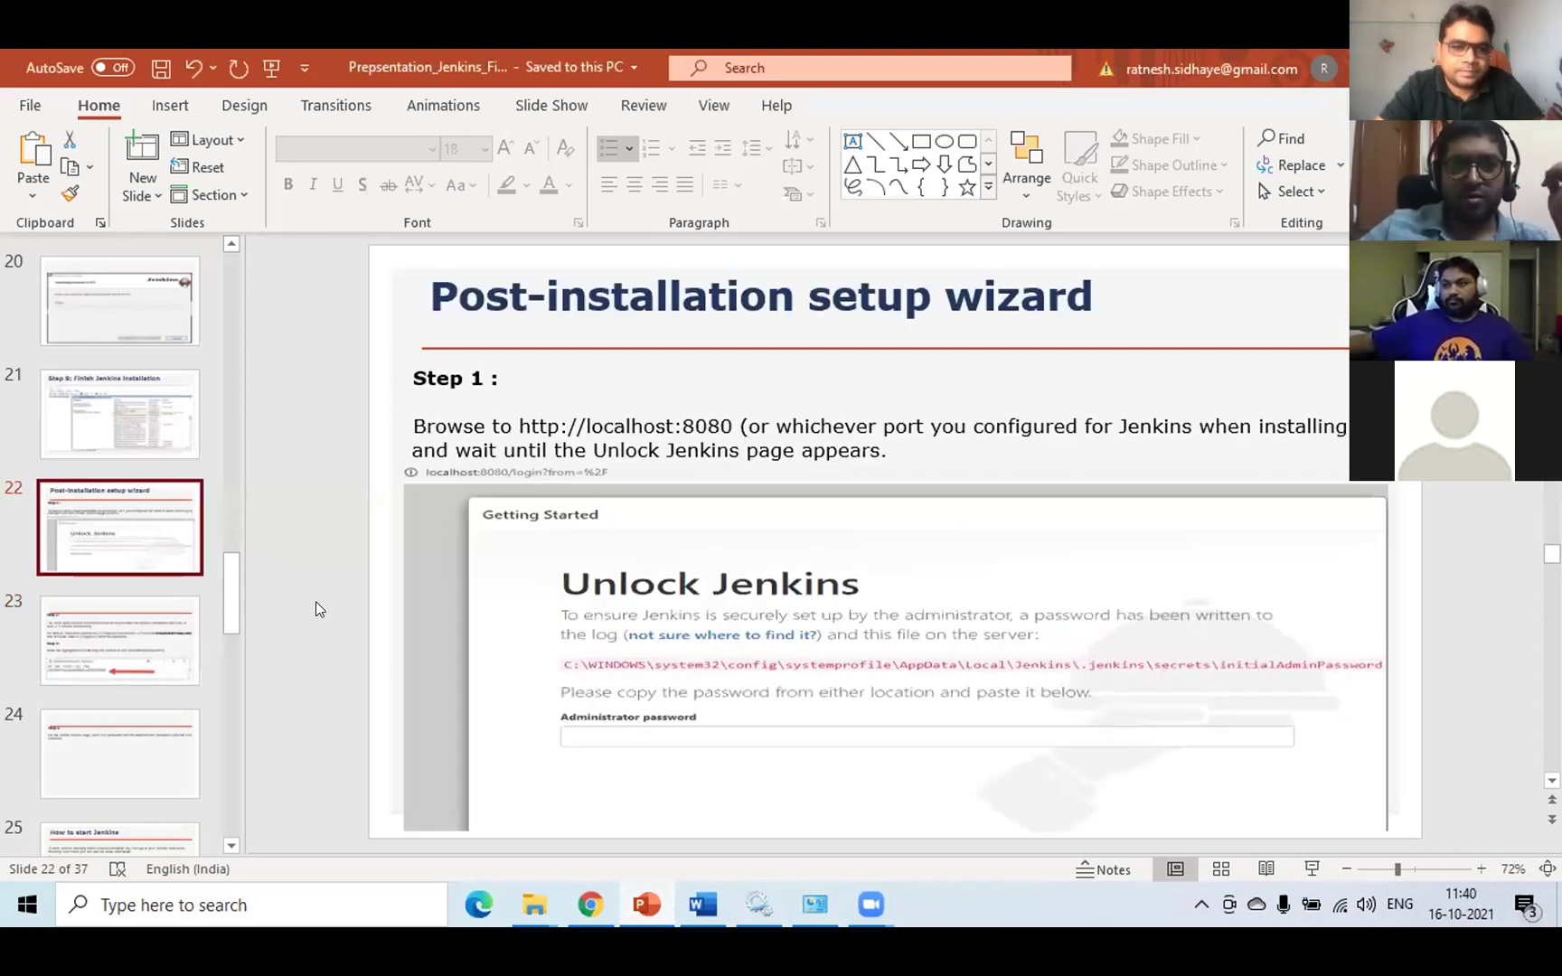
scroll(394, 599, "down", 1)
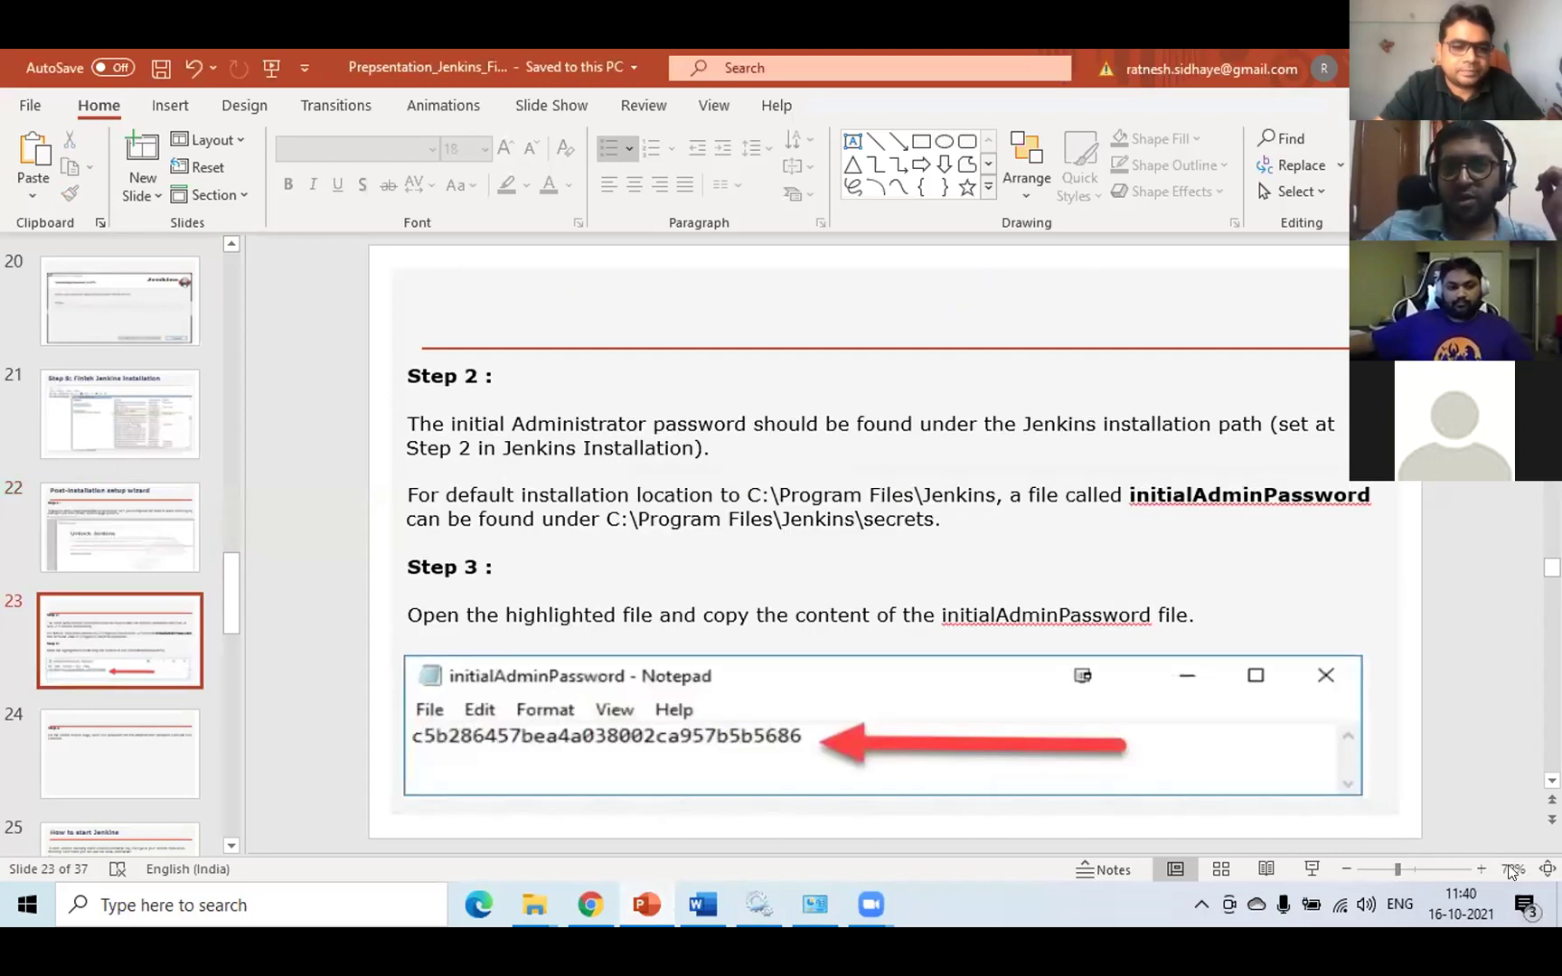
left_click(122, 523)
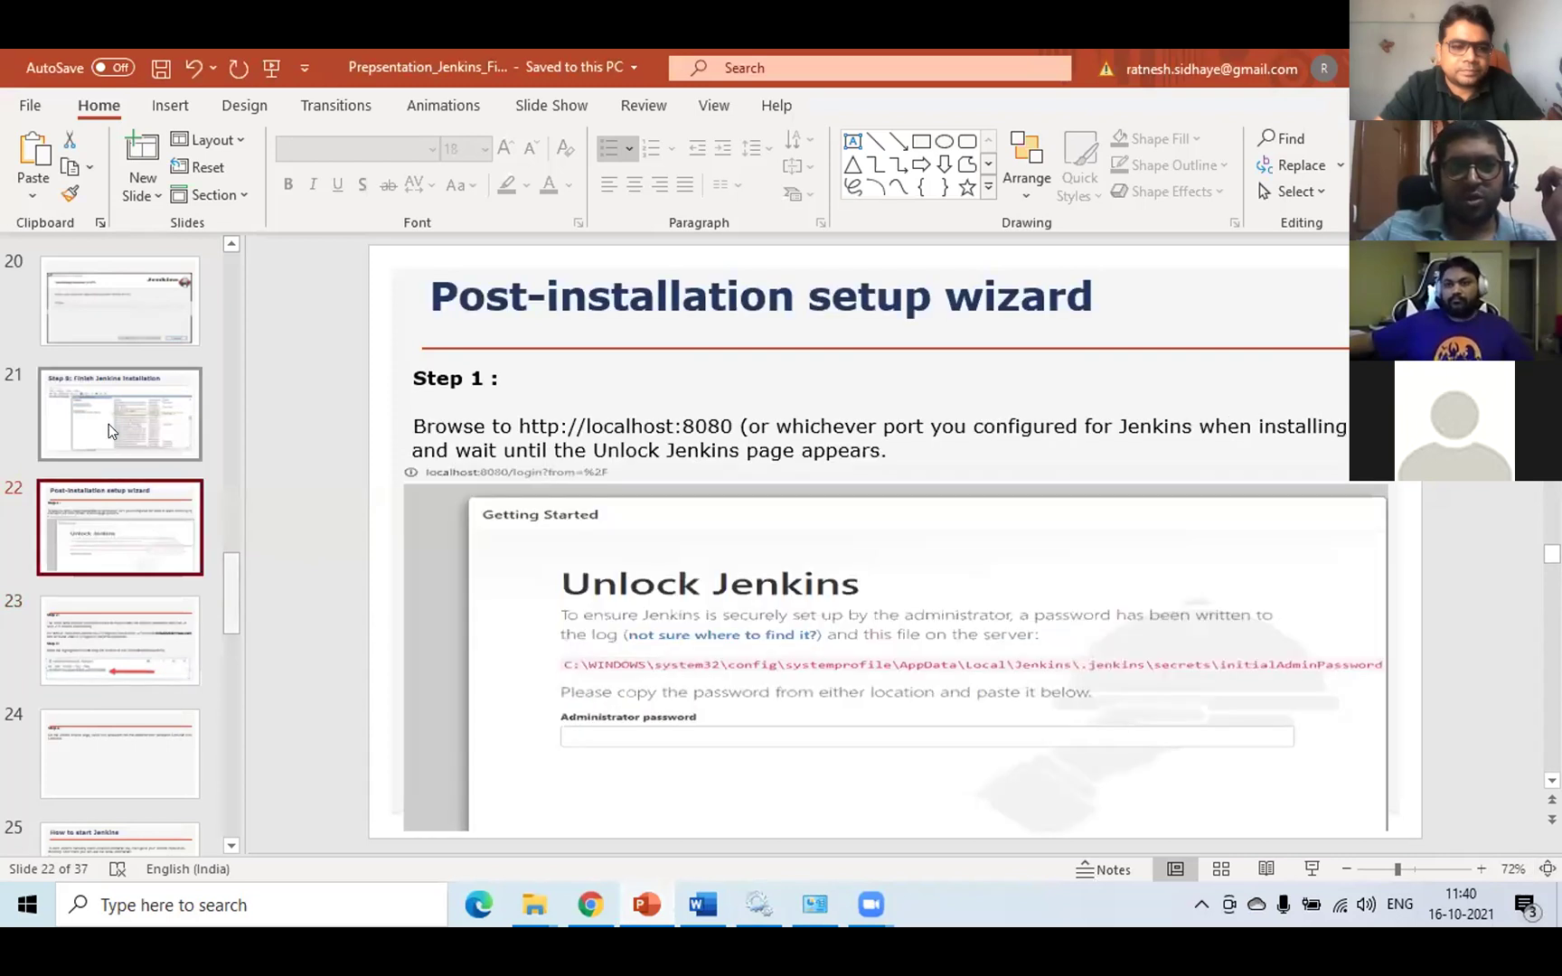
left_click(1308, 868)
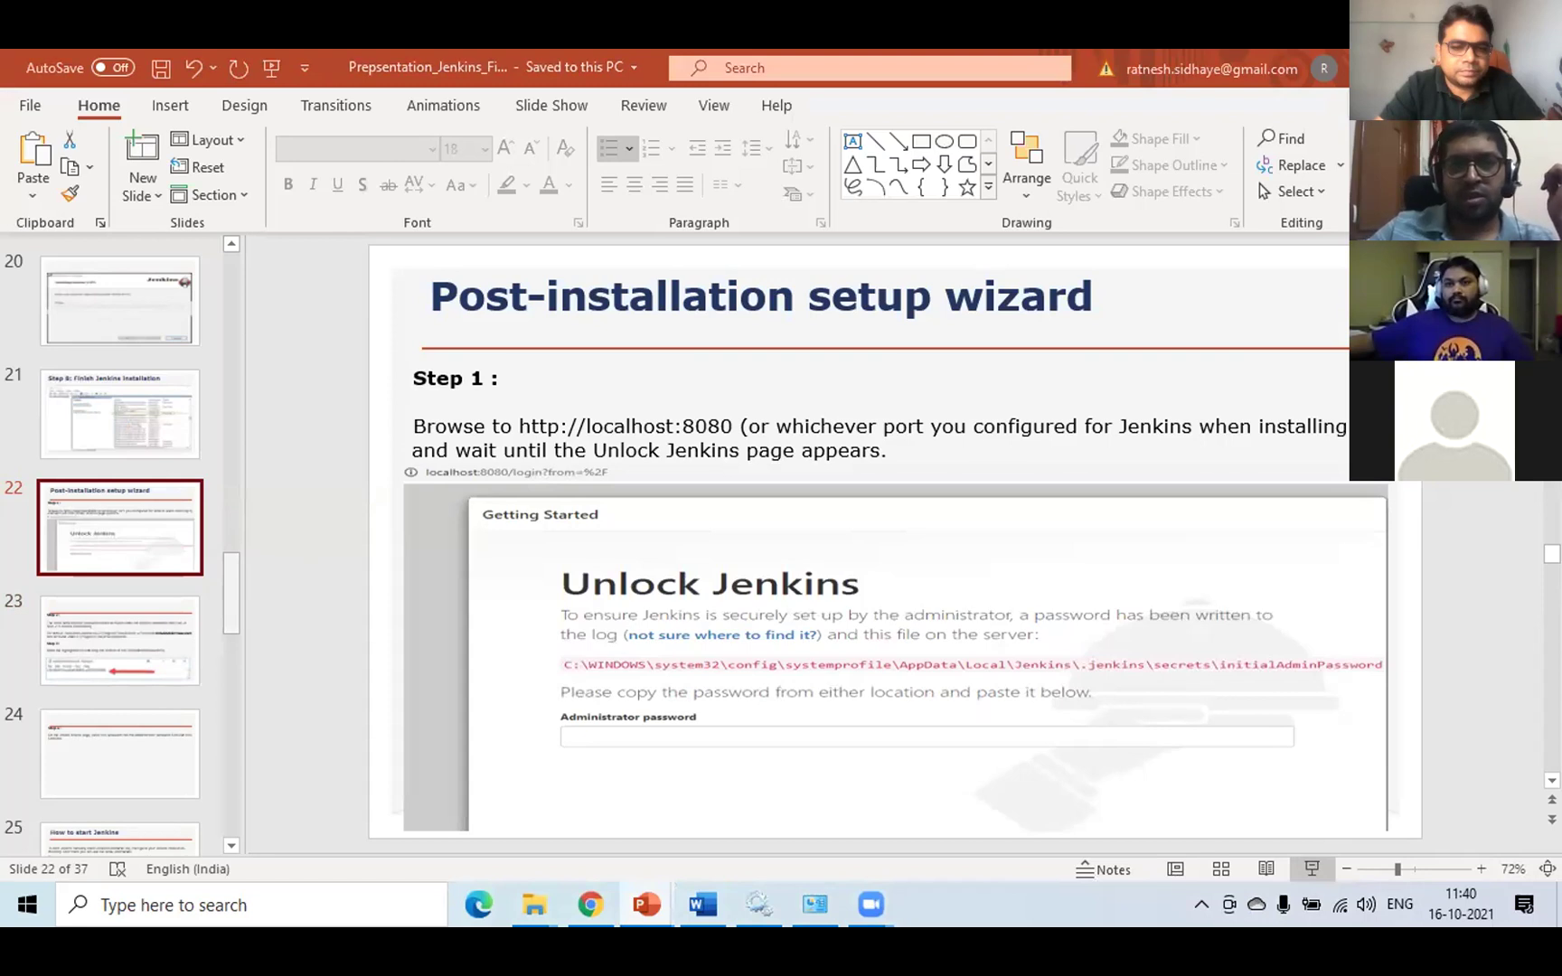
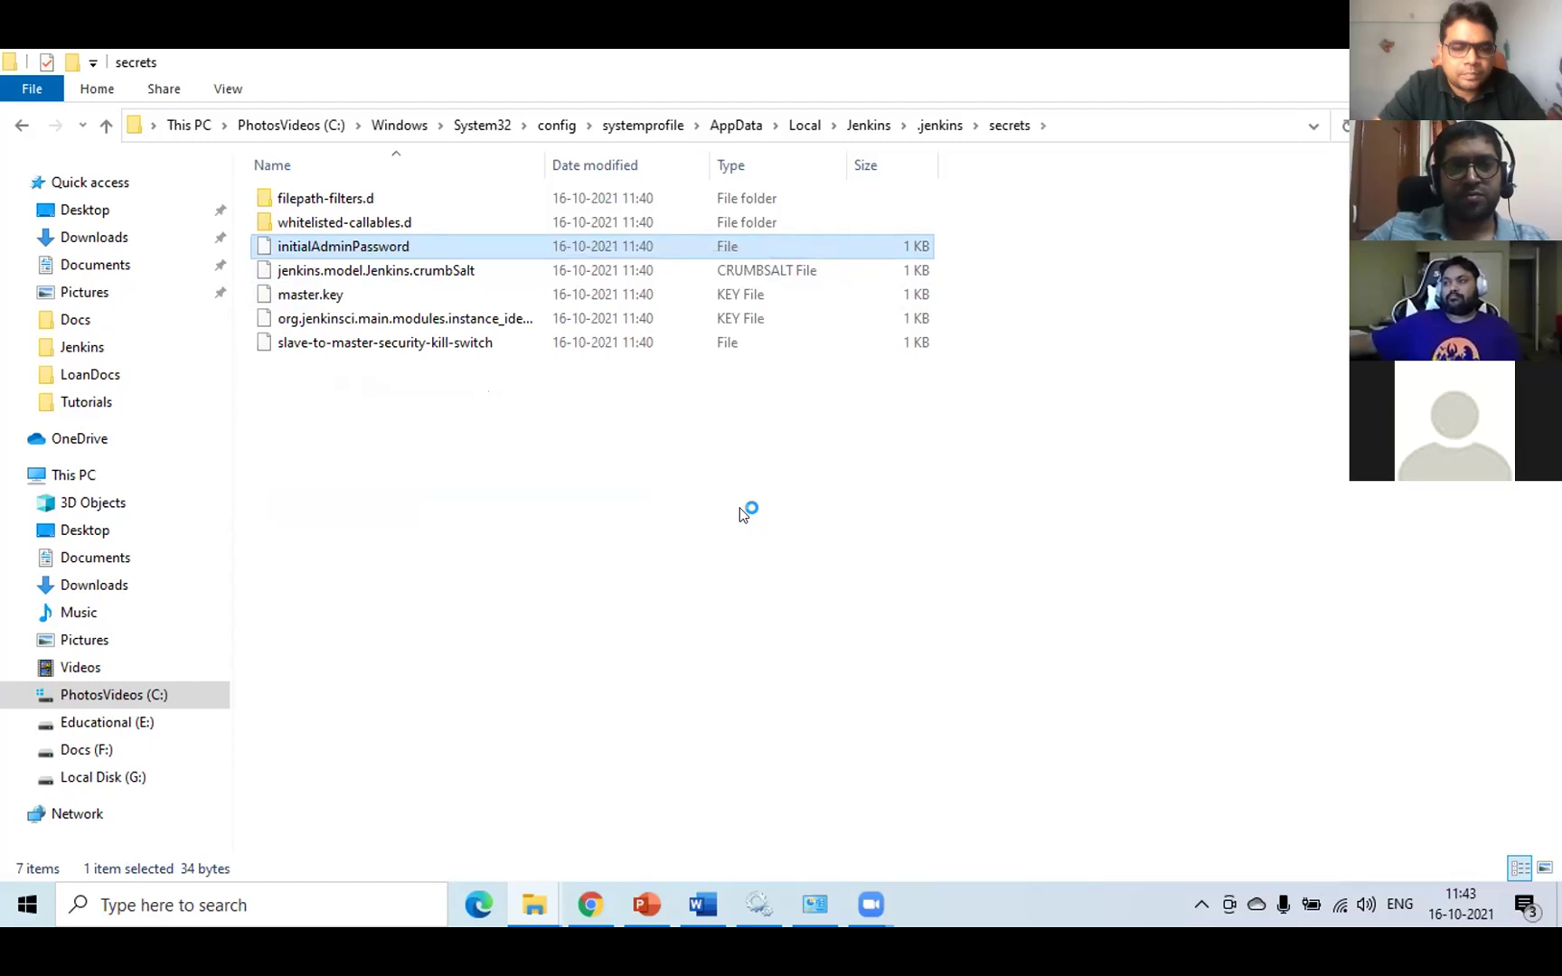
- Copy the password from the initialAdminPassword file in Notepad++ and bring up the Unlock Jenkins page in Chrome
left_click(258, 169)
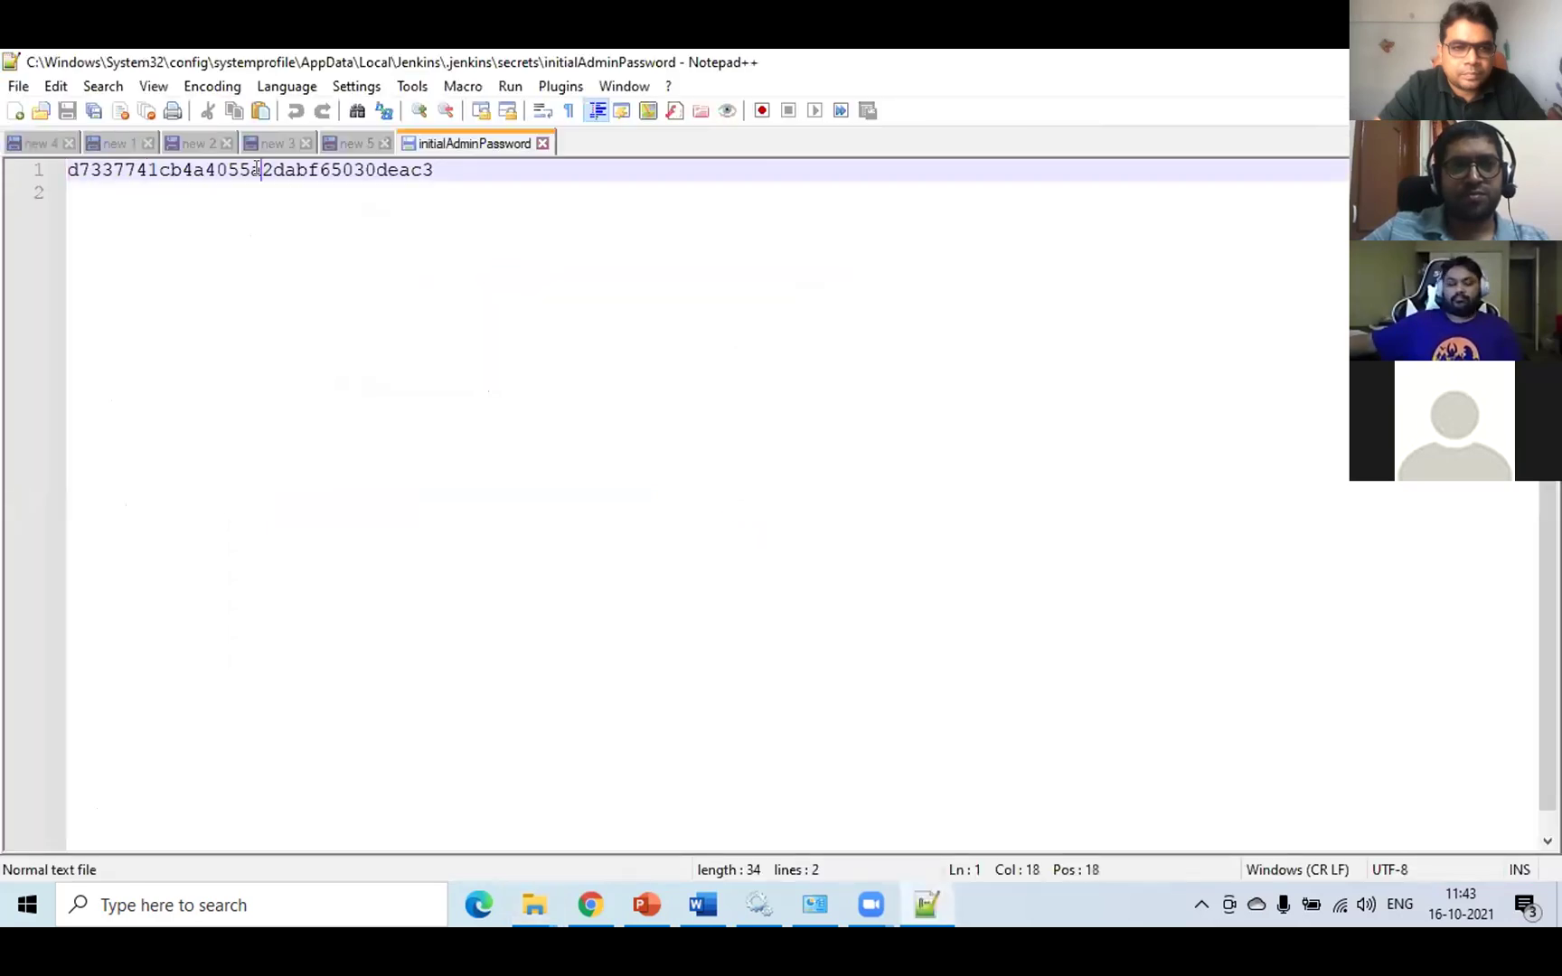
double_click(258, 169)
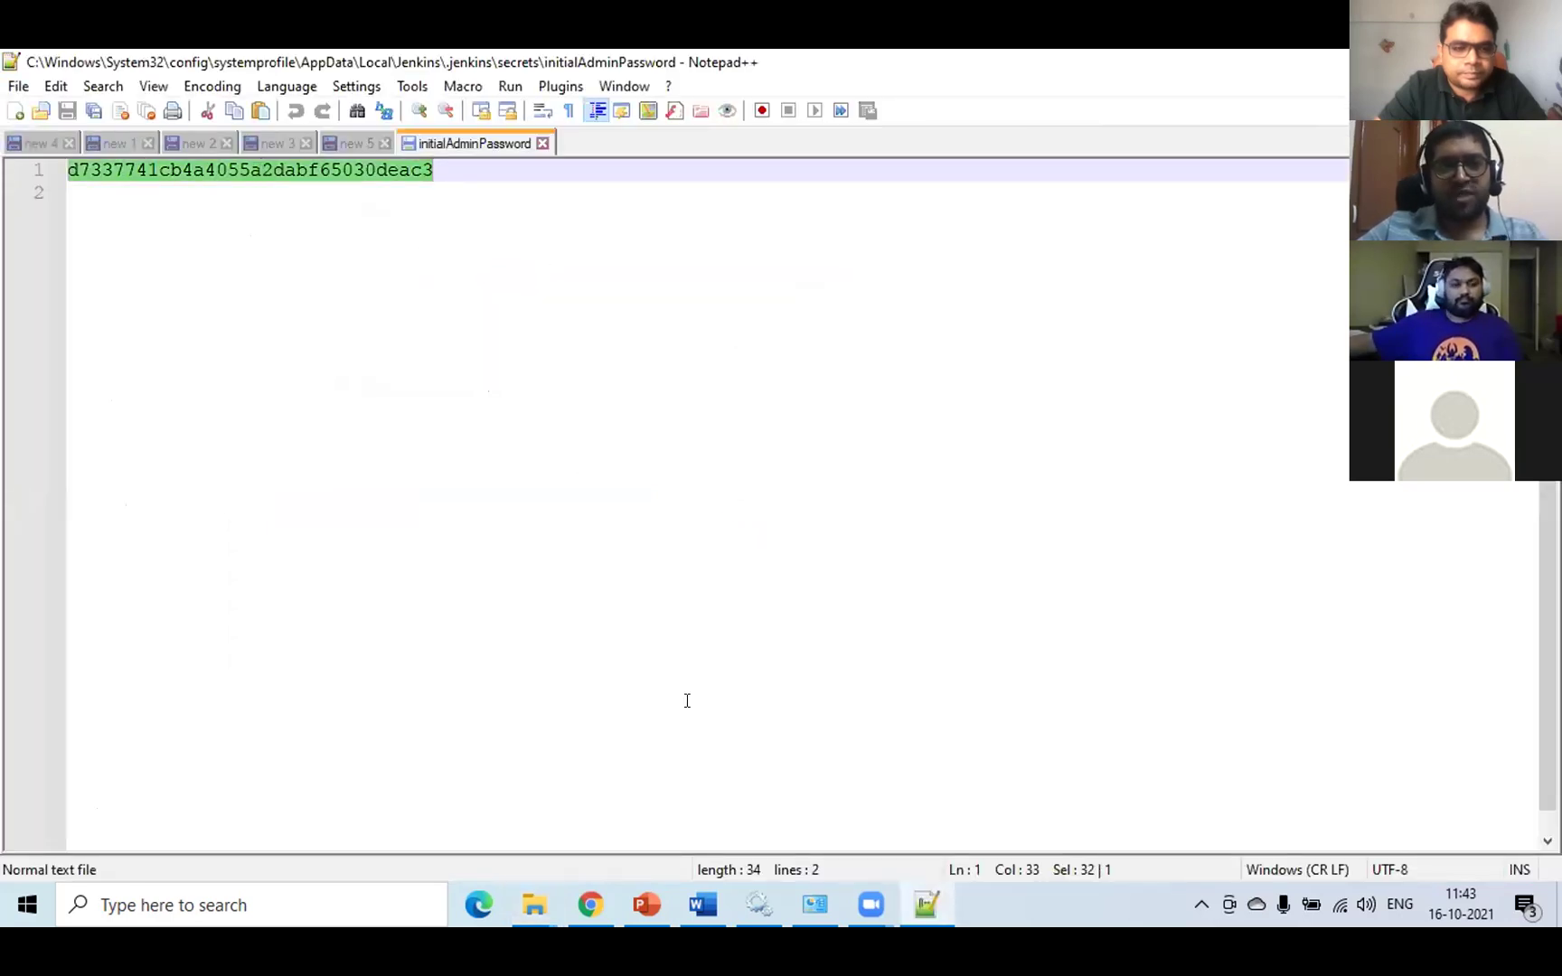
left_click(591, 905)
- Paste the copied password into the Administrator password field and continue to unlock Jenkins
left_click(521, 579)
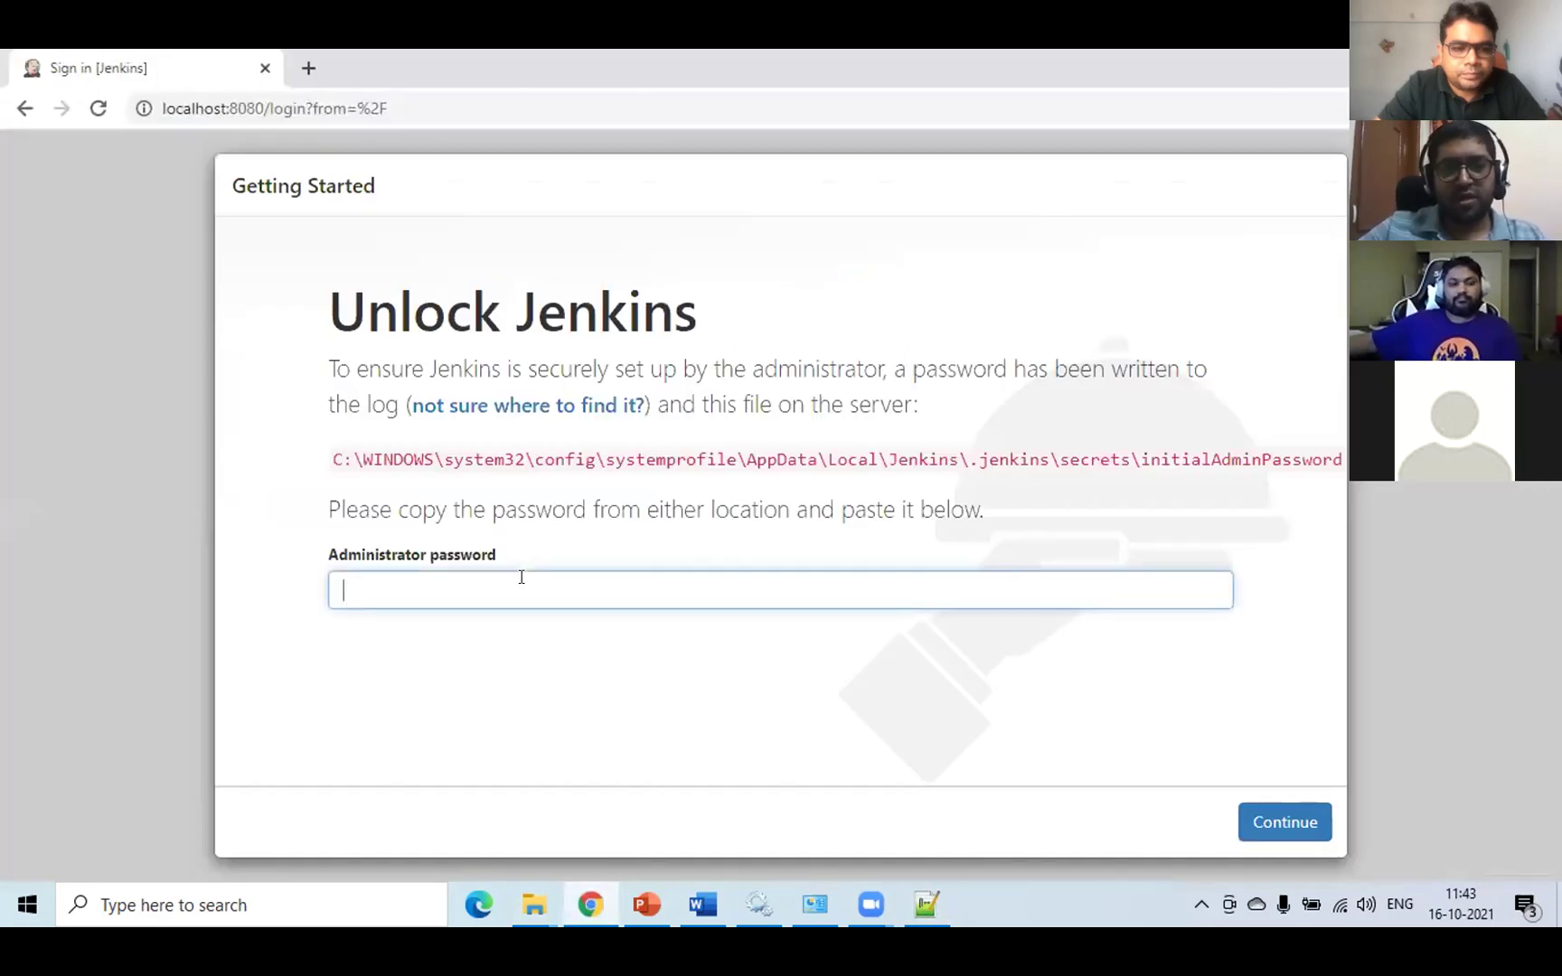
key("ctrl+v")
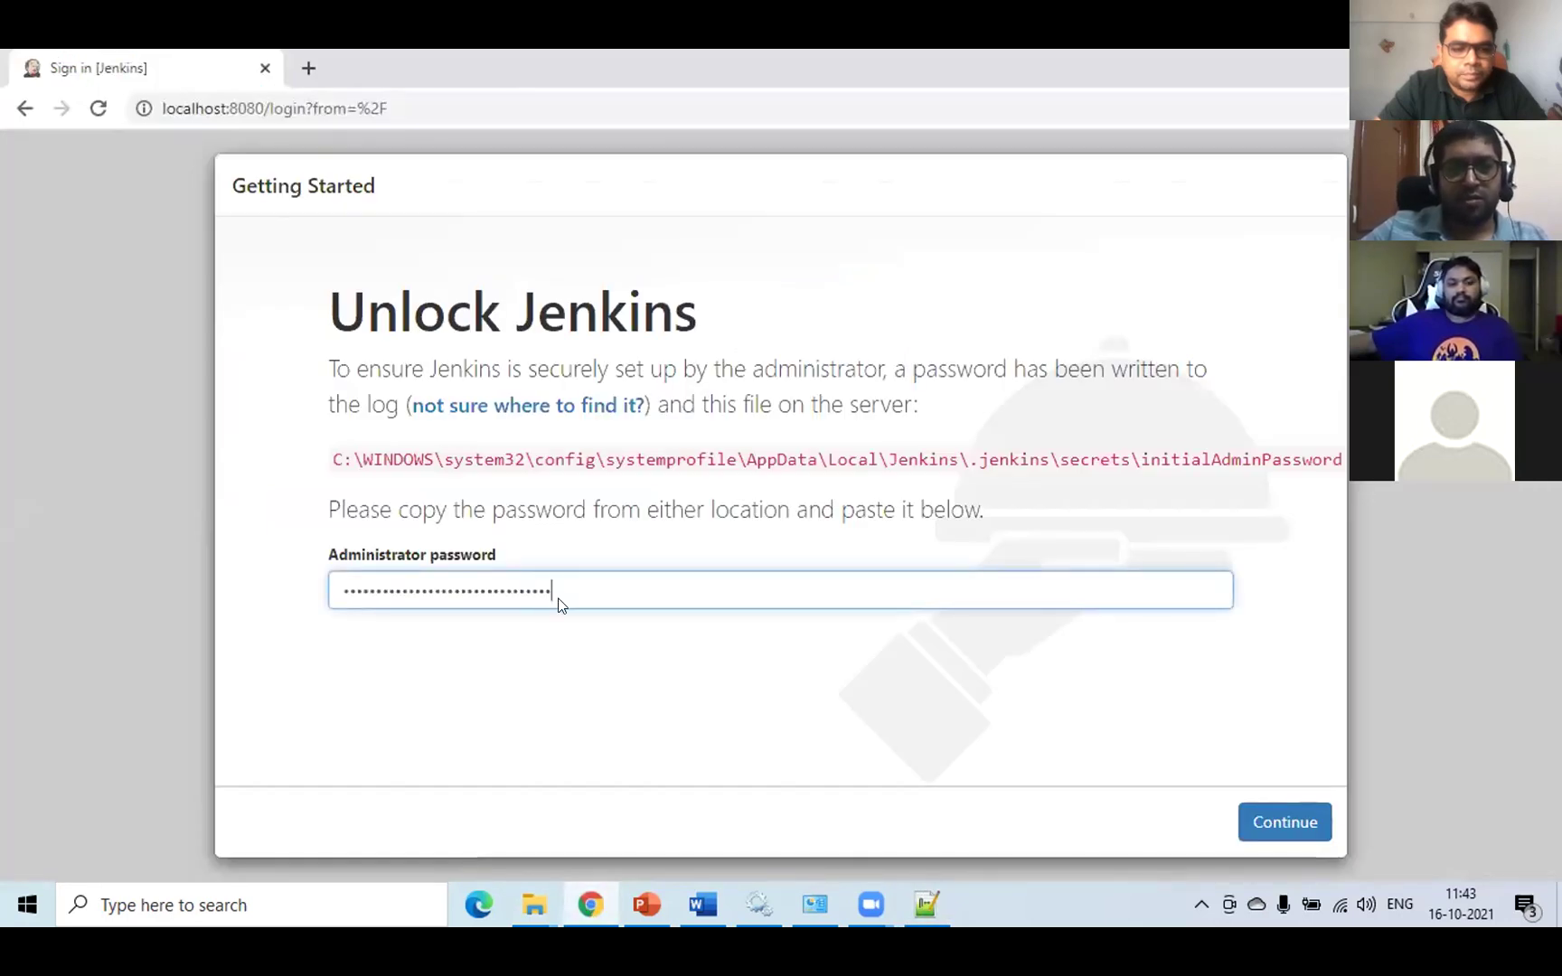
key("Tab")
key("Return")
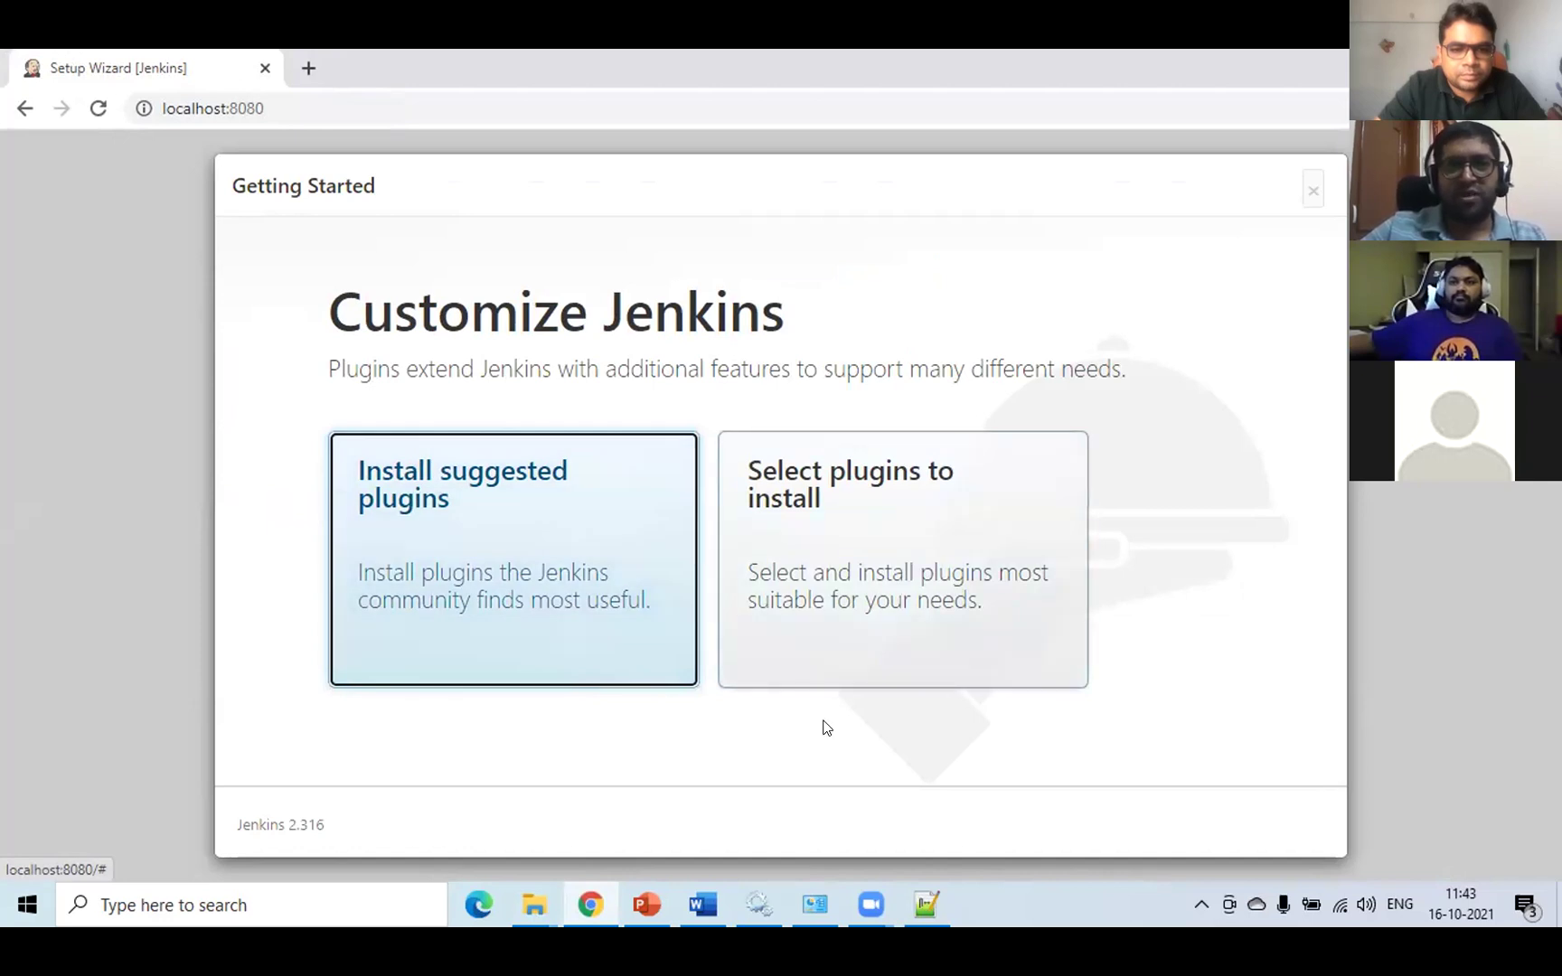
- Choose to select plugins individually and look through the plugin list
left_click(890, 543)
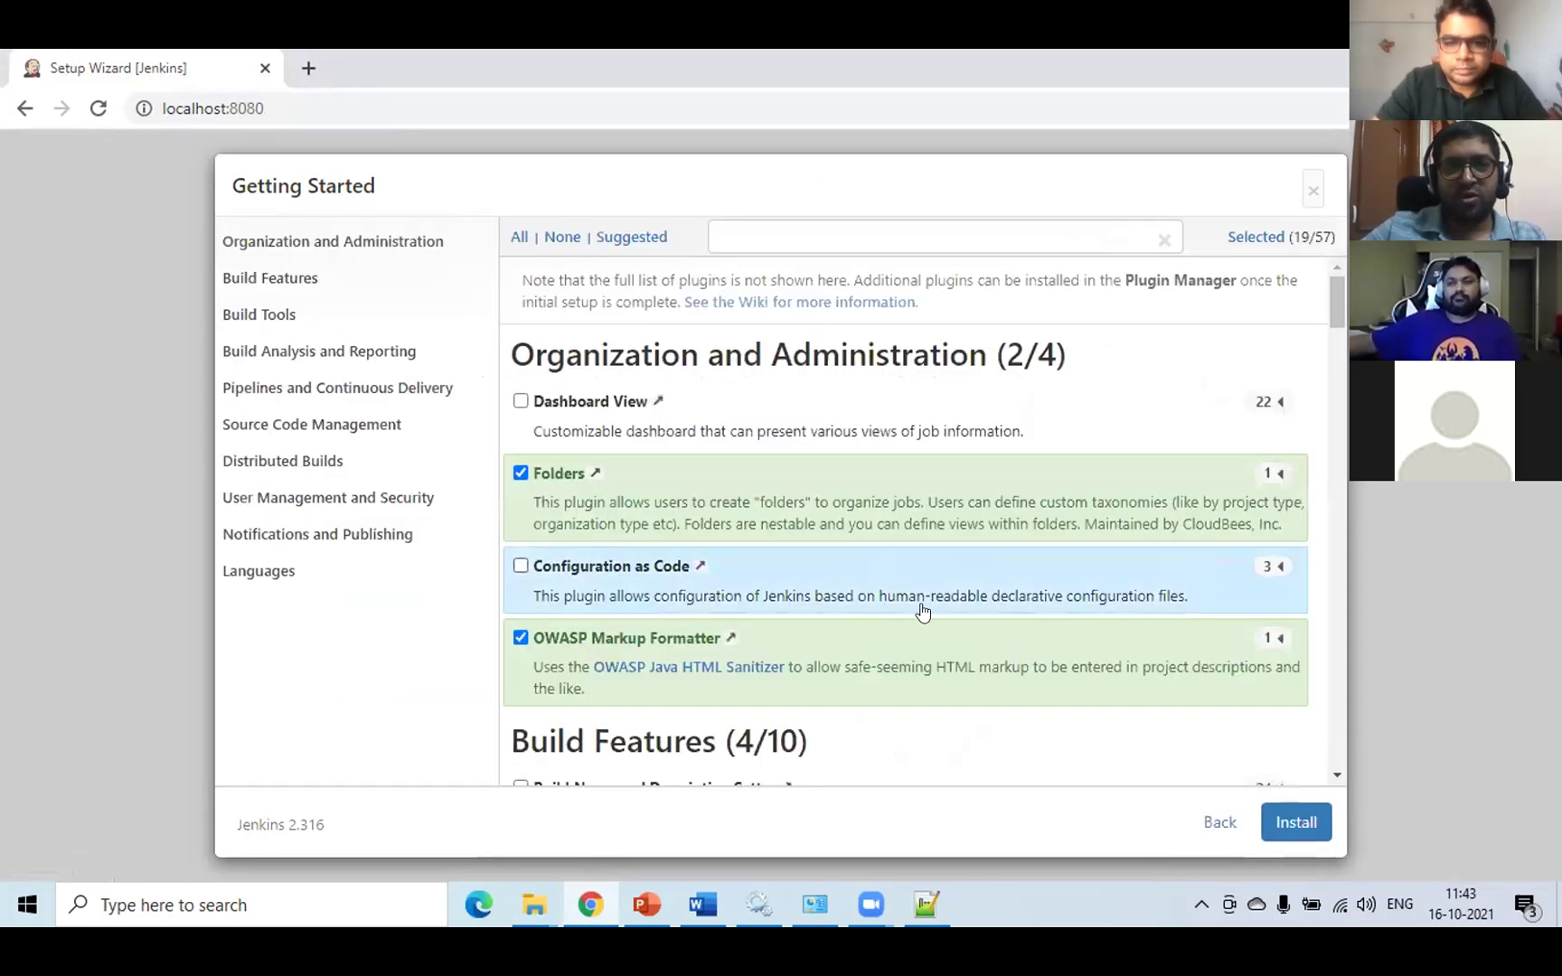
scroll(950, 619, "down", 4)
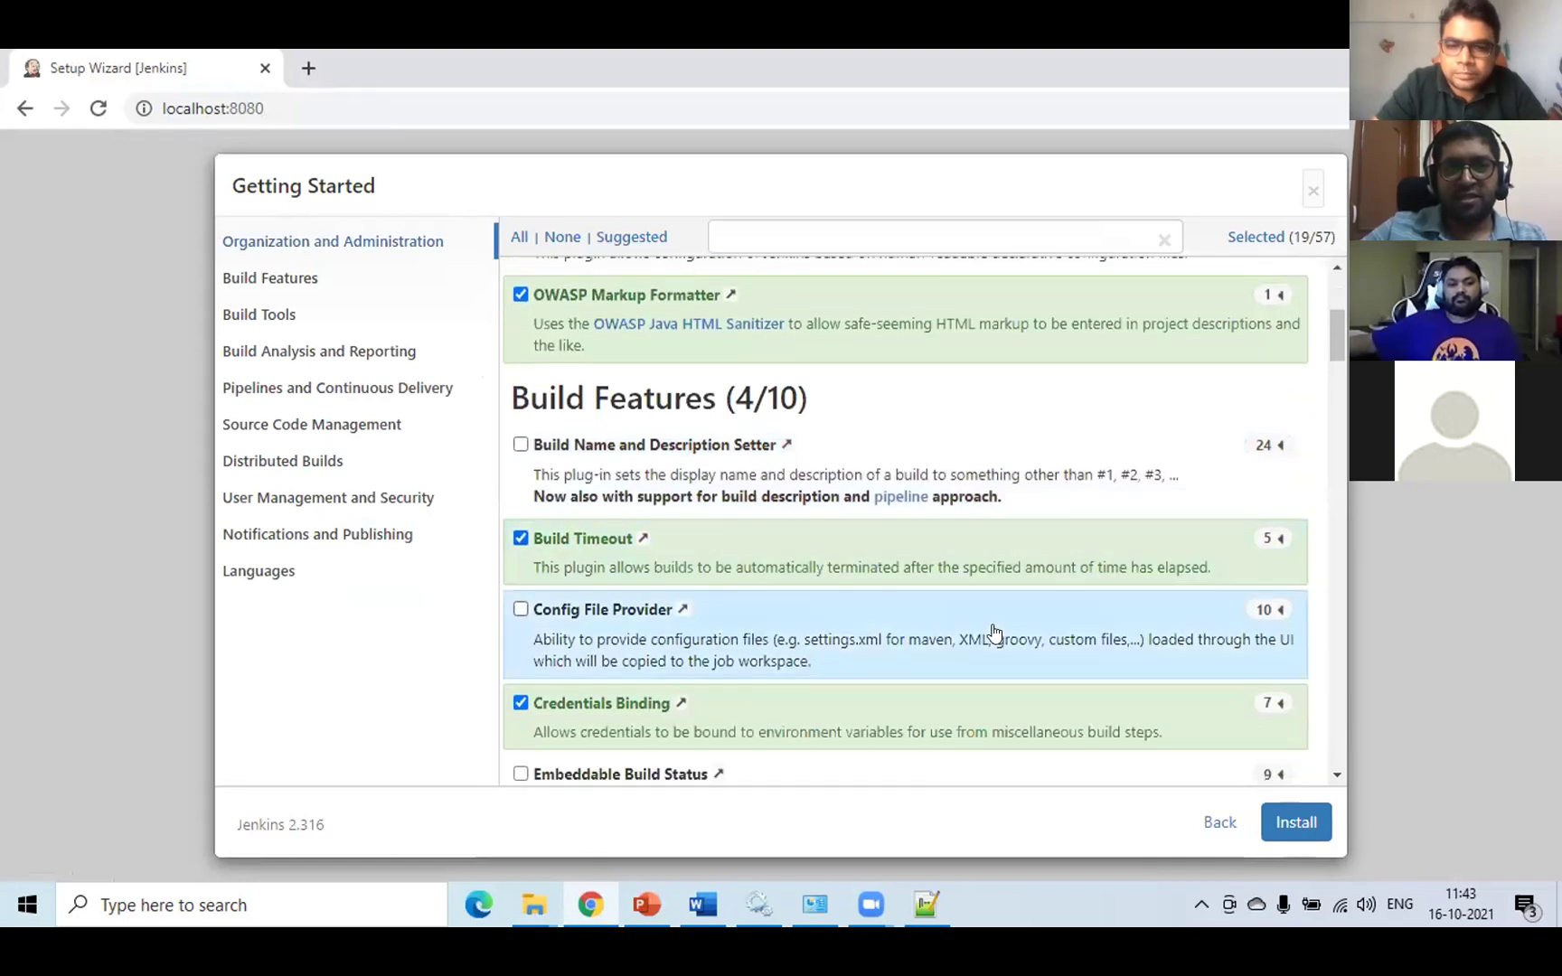
scroll(995, 632, "down", 12)
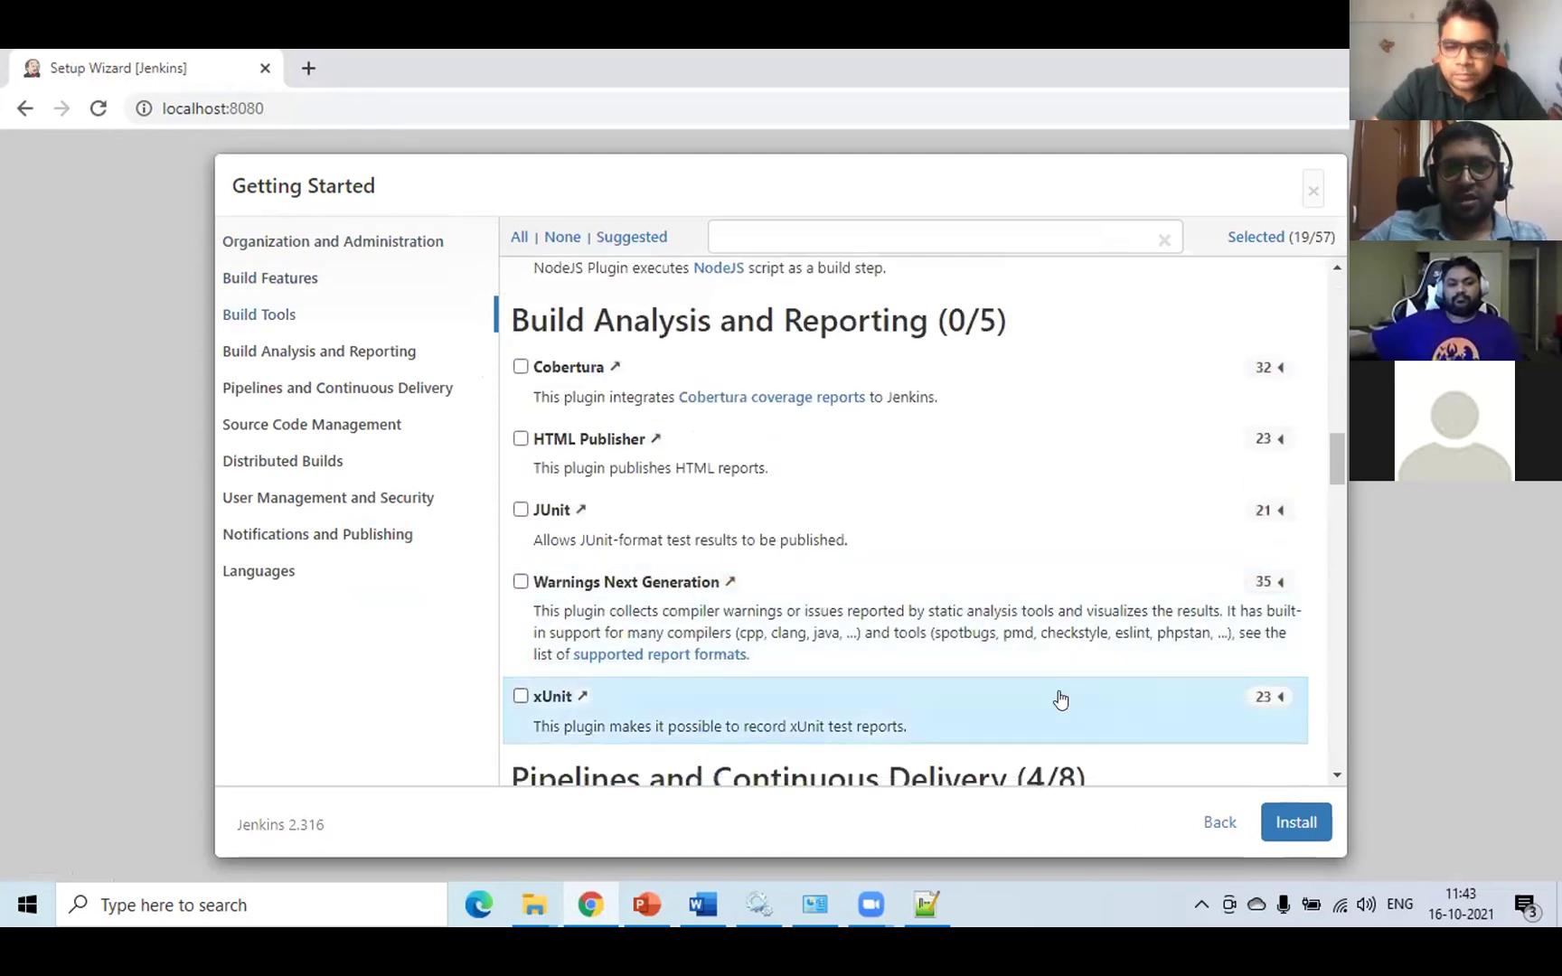
scroll(1061, 699, "down", 15)
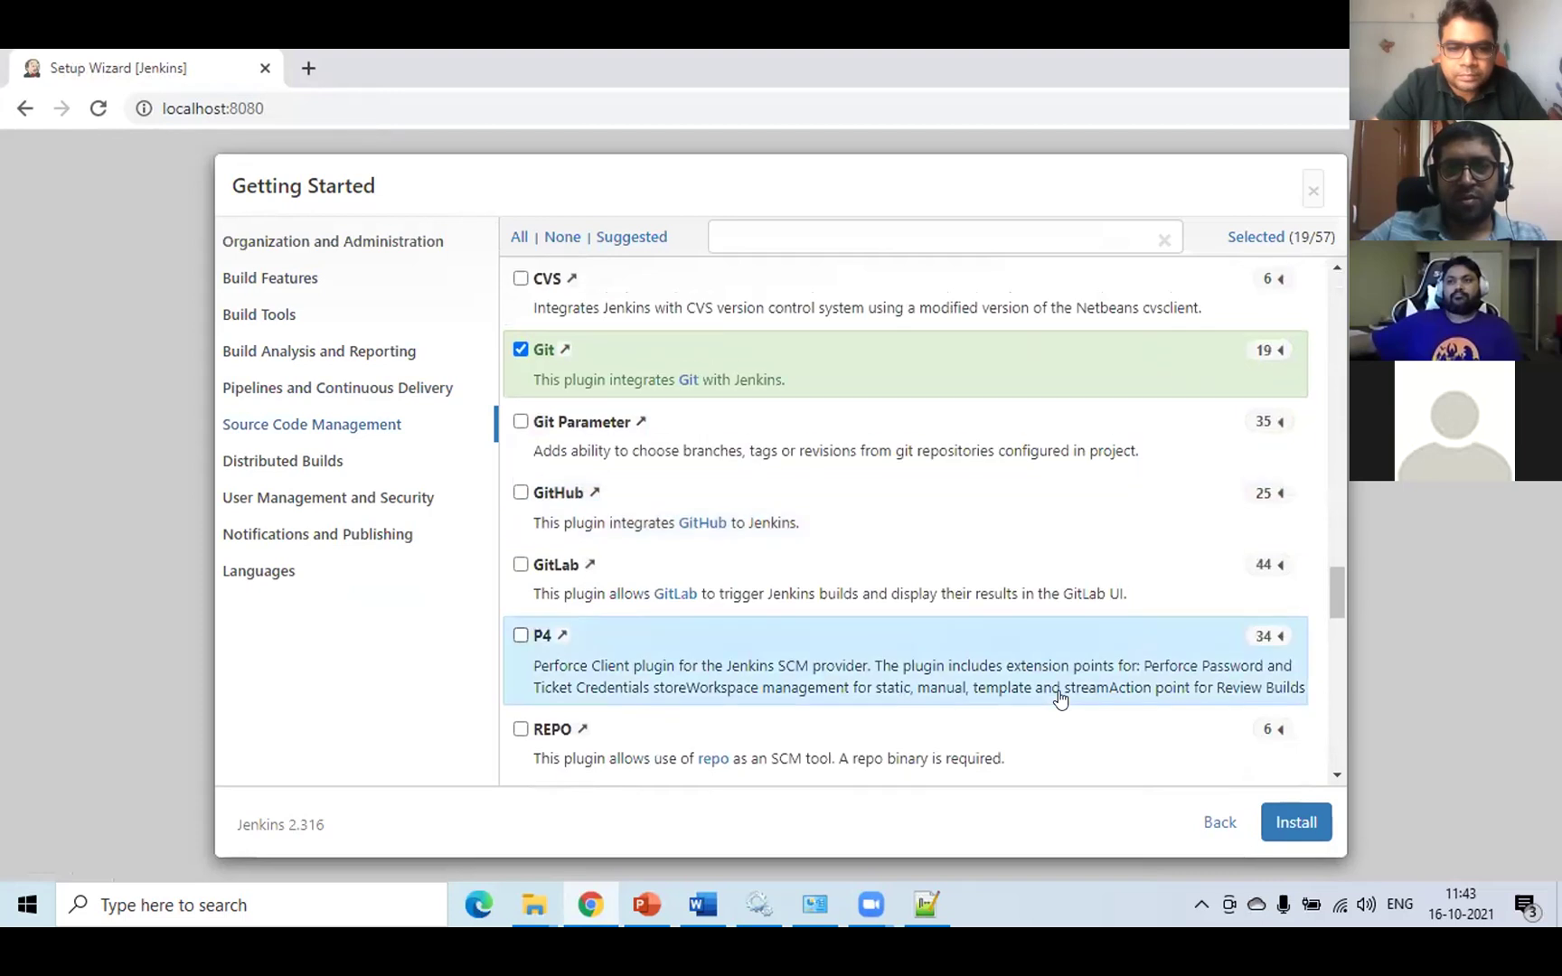
scroll(1060, 699, "up", 8)
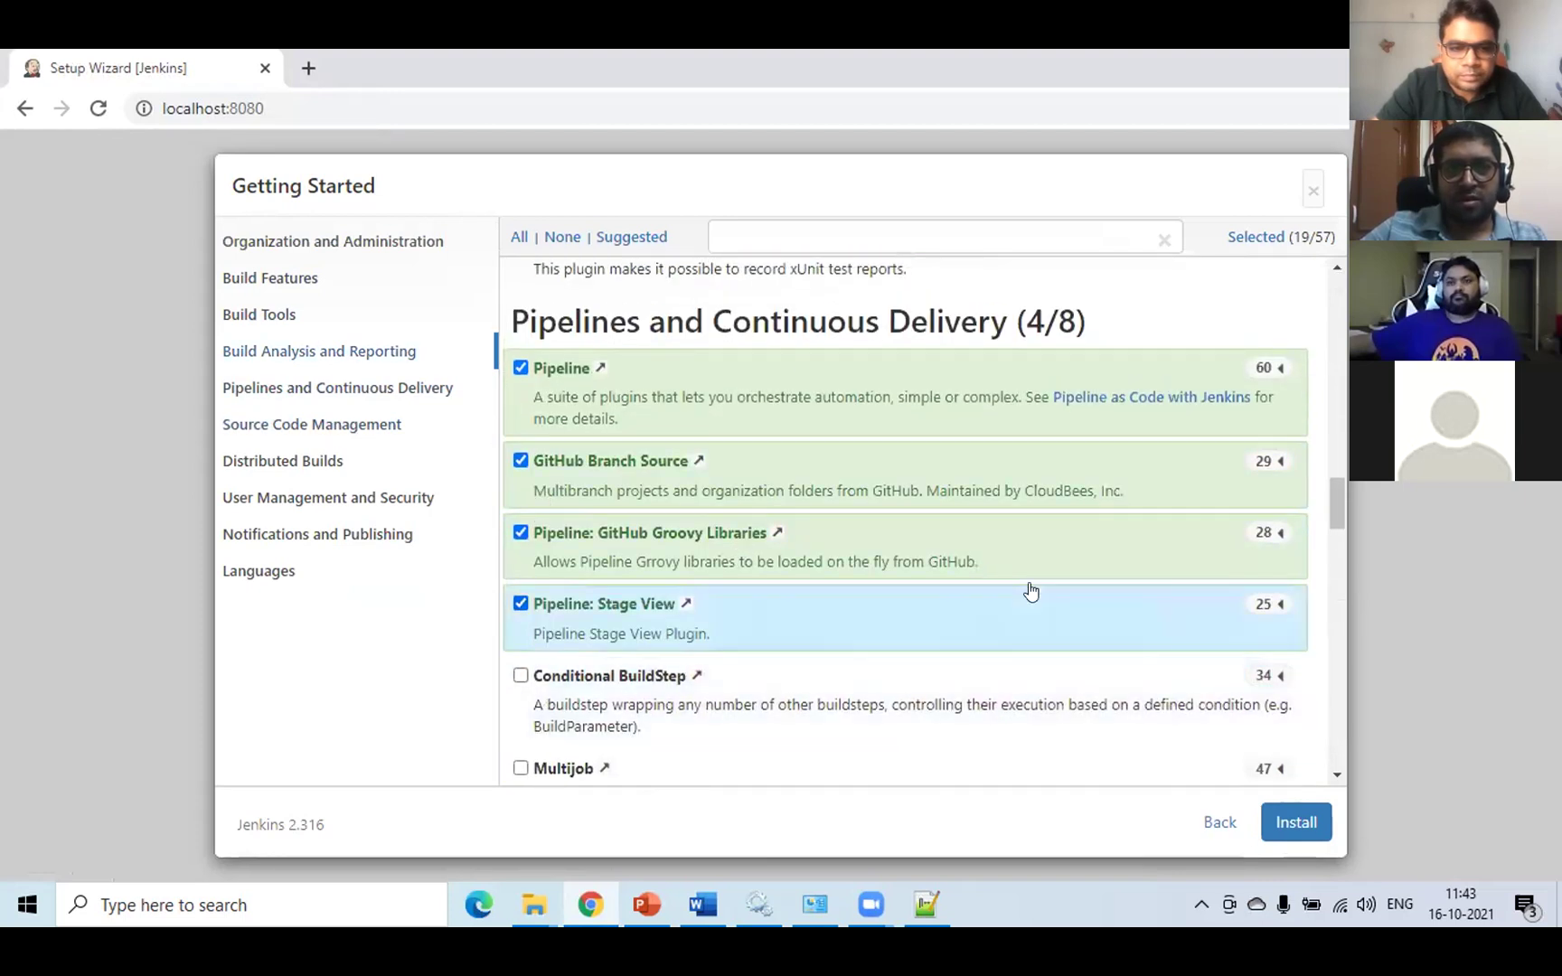
scroll(1031, 592, "up", 8)
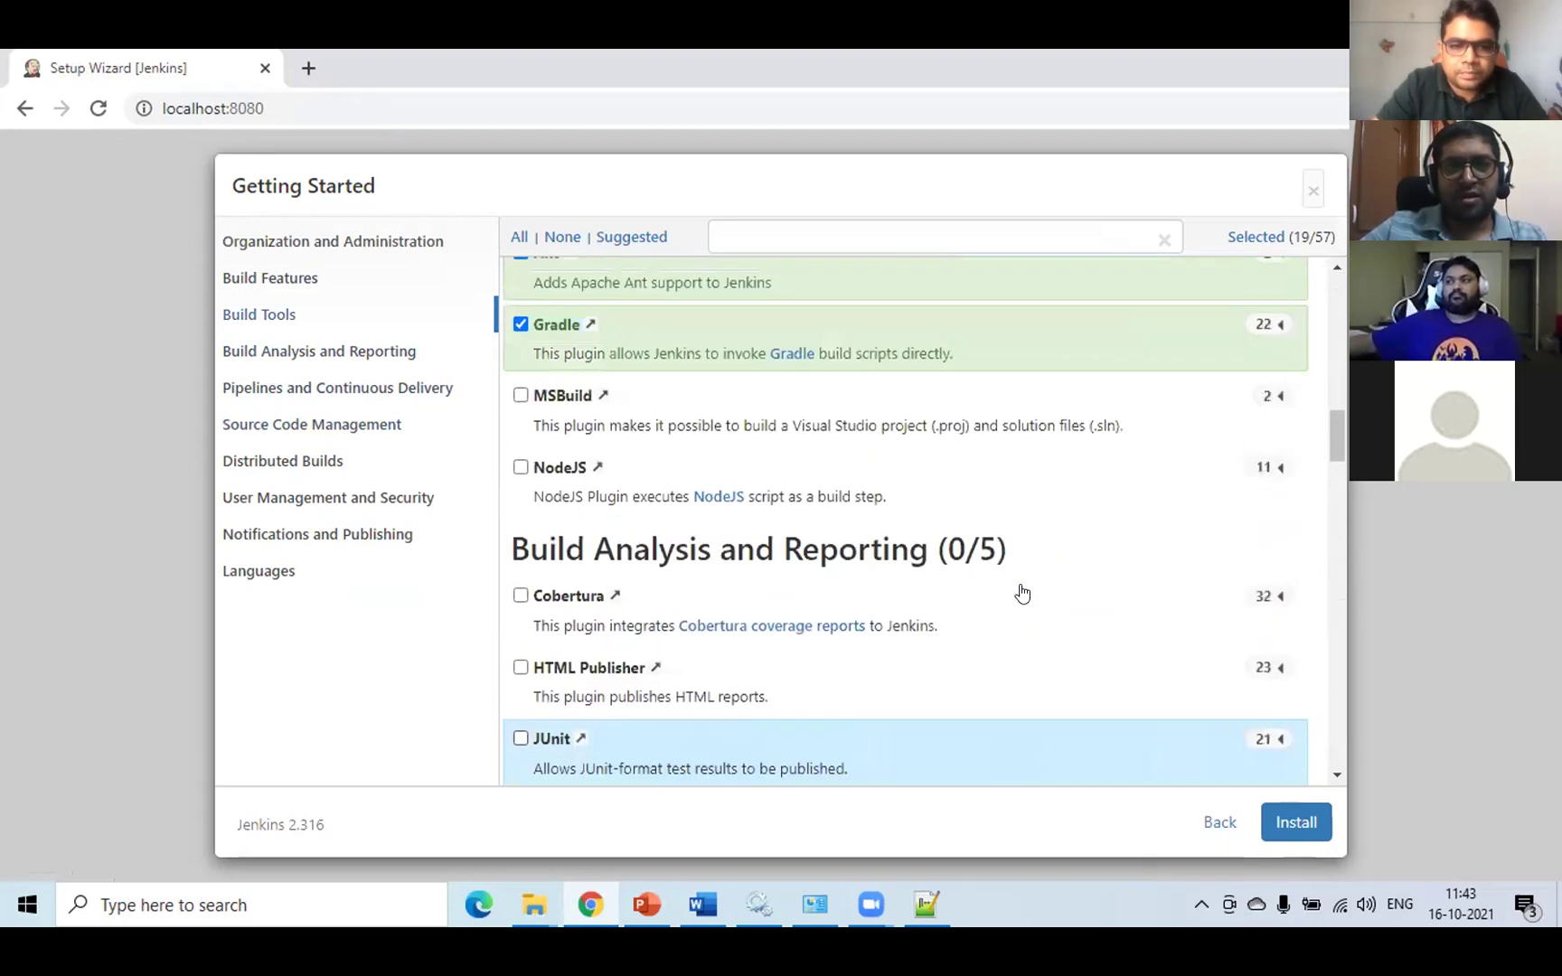
scroll(1018, 593, "up", 3)
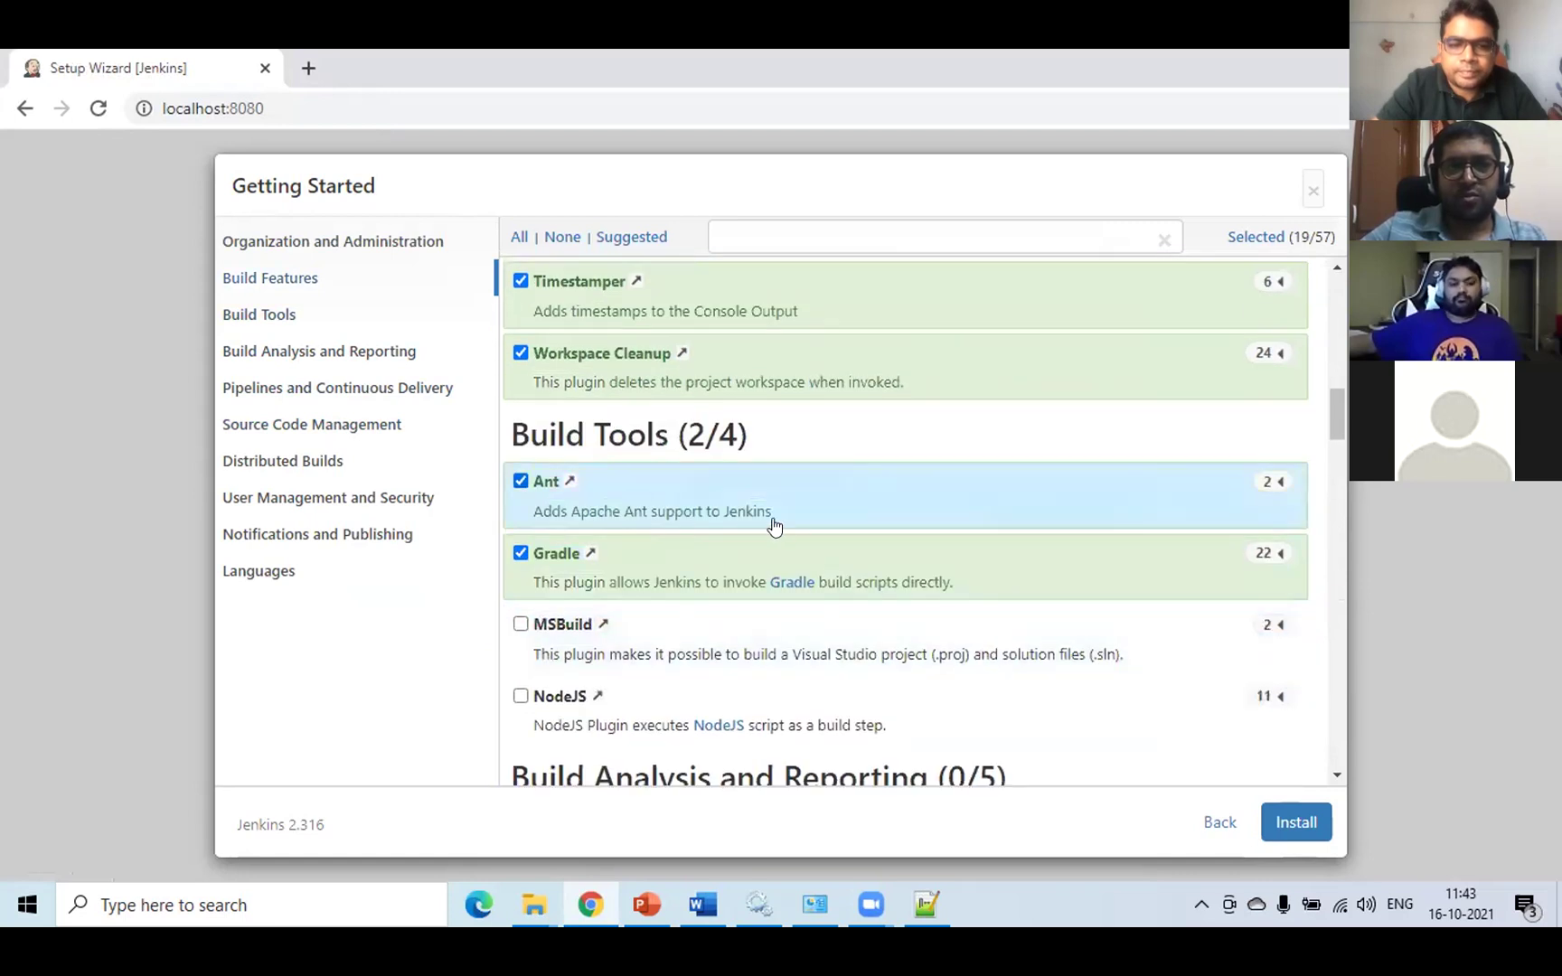
- Untick Ant, Gradle, Pipeline, GitHub Branch Source, Pipeline: GitHub Groovy Libraries and Pipeline: Stage View
left_click(521, 482)
left_click(555, 573)
scroll(868, 596, "down", 4)
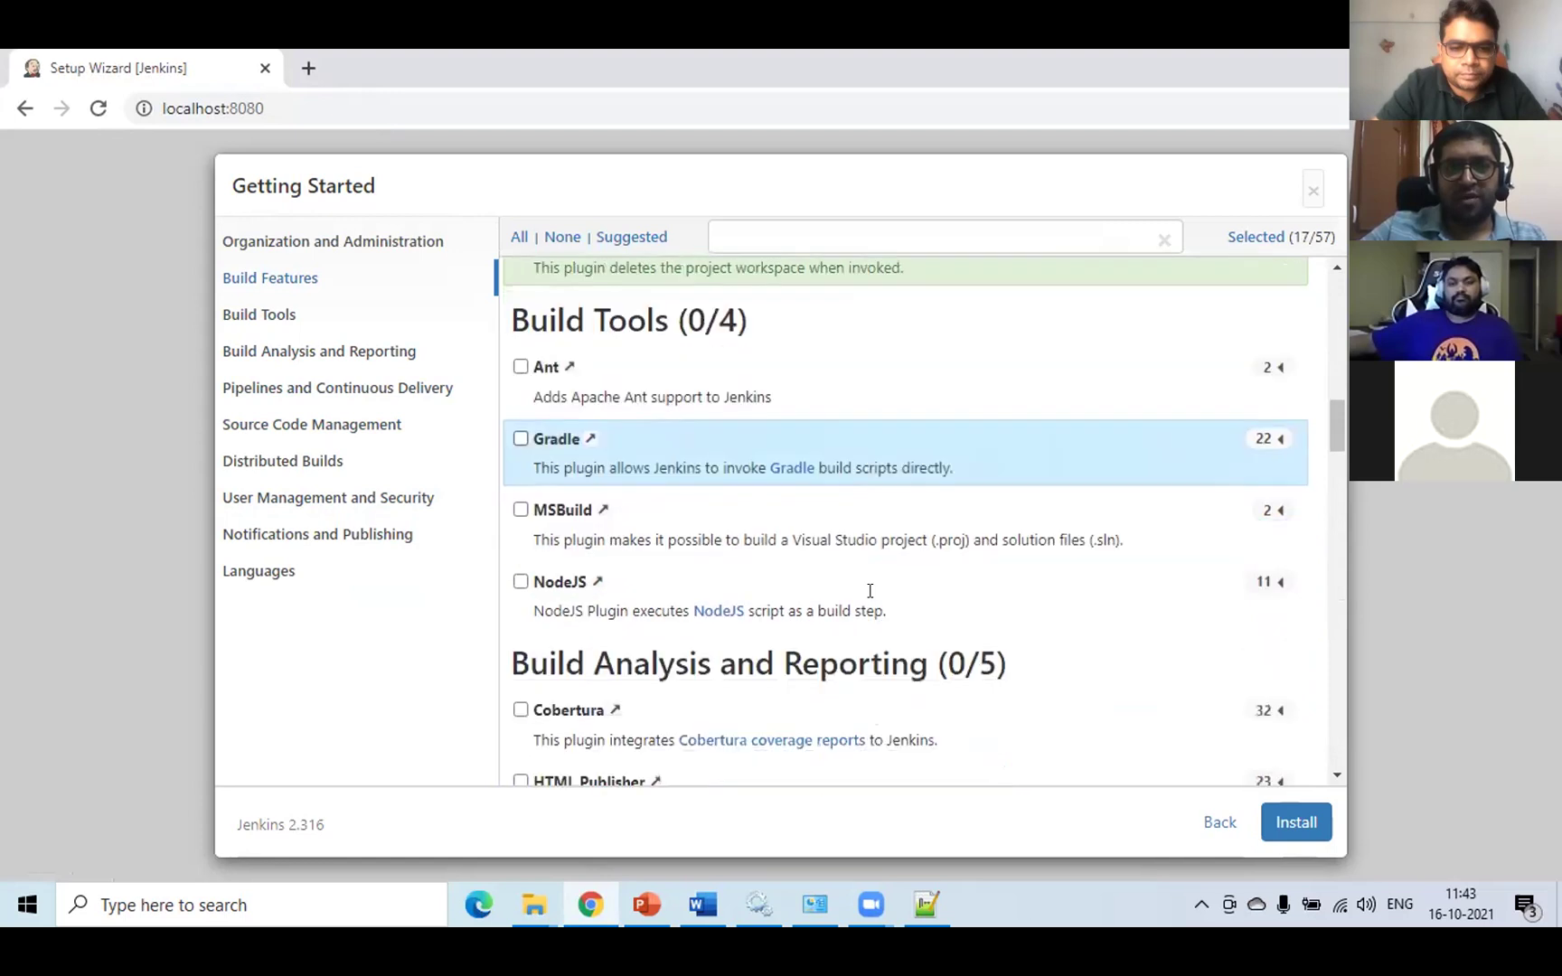
scroll(797, 604, "down", 5)
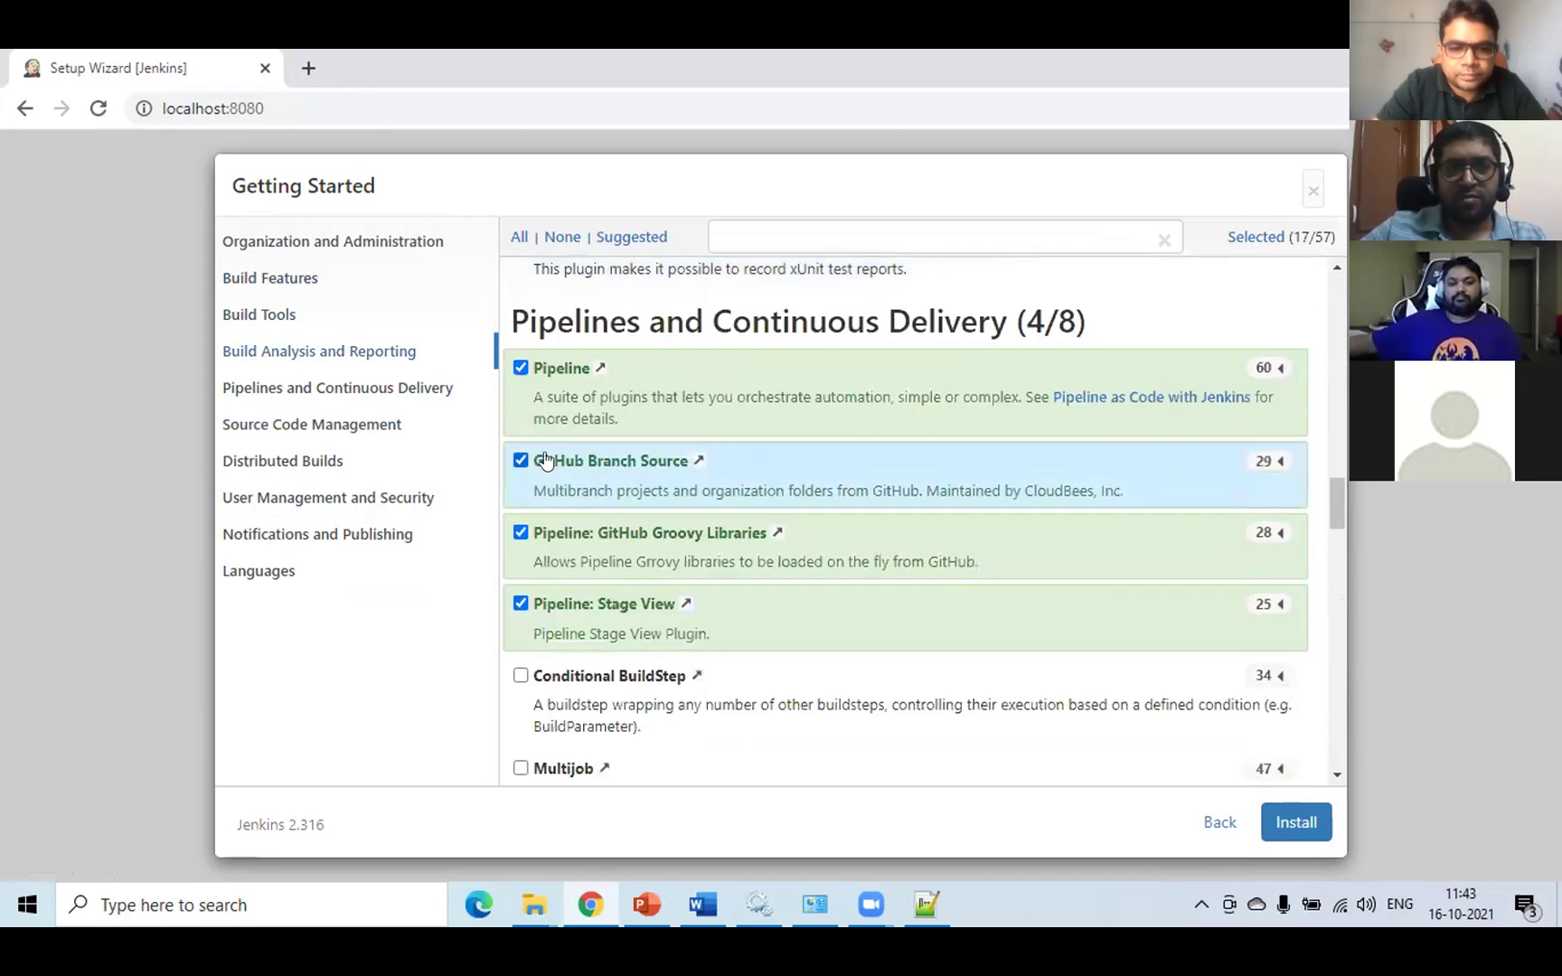
left_click(519, 367)
left_click(522, 462)
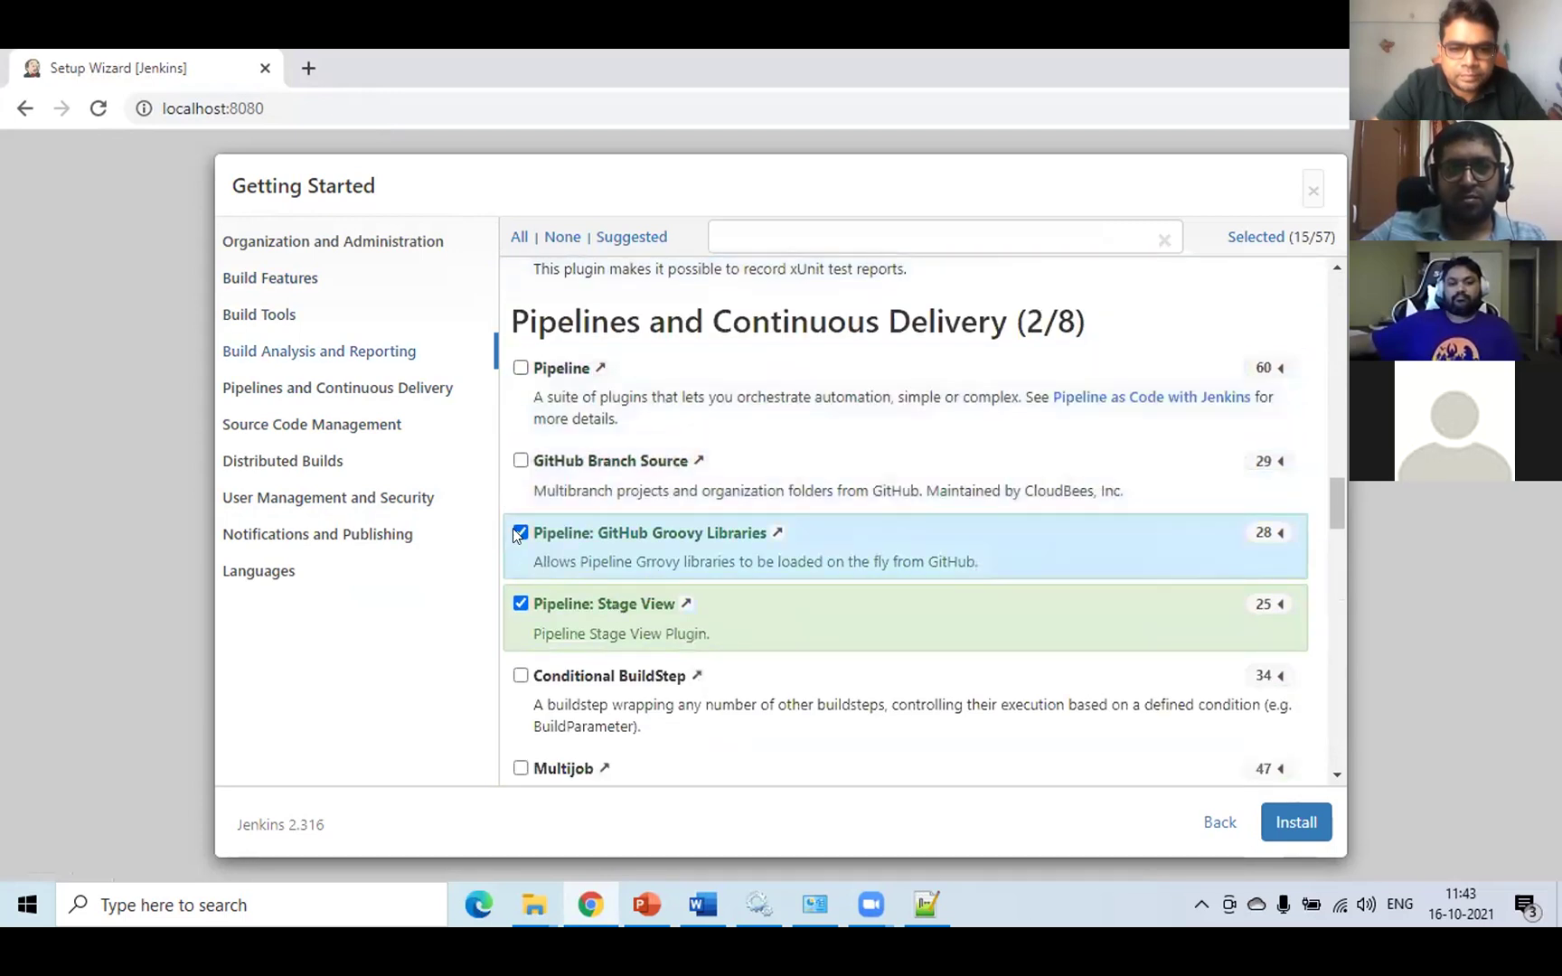
left_click(514, 568)
left_click(519, 603)
- Untick SSH Build Agents, Matrix Authorization Strategy, PAM Authentication, LDAP, Email Extension and Mailer, then install the selection
scroll(633, 633, "down", 5)
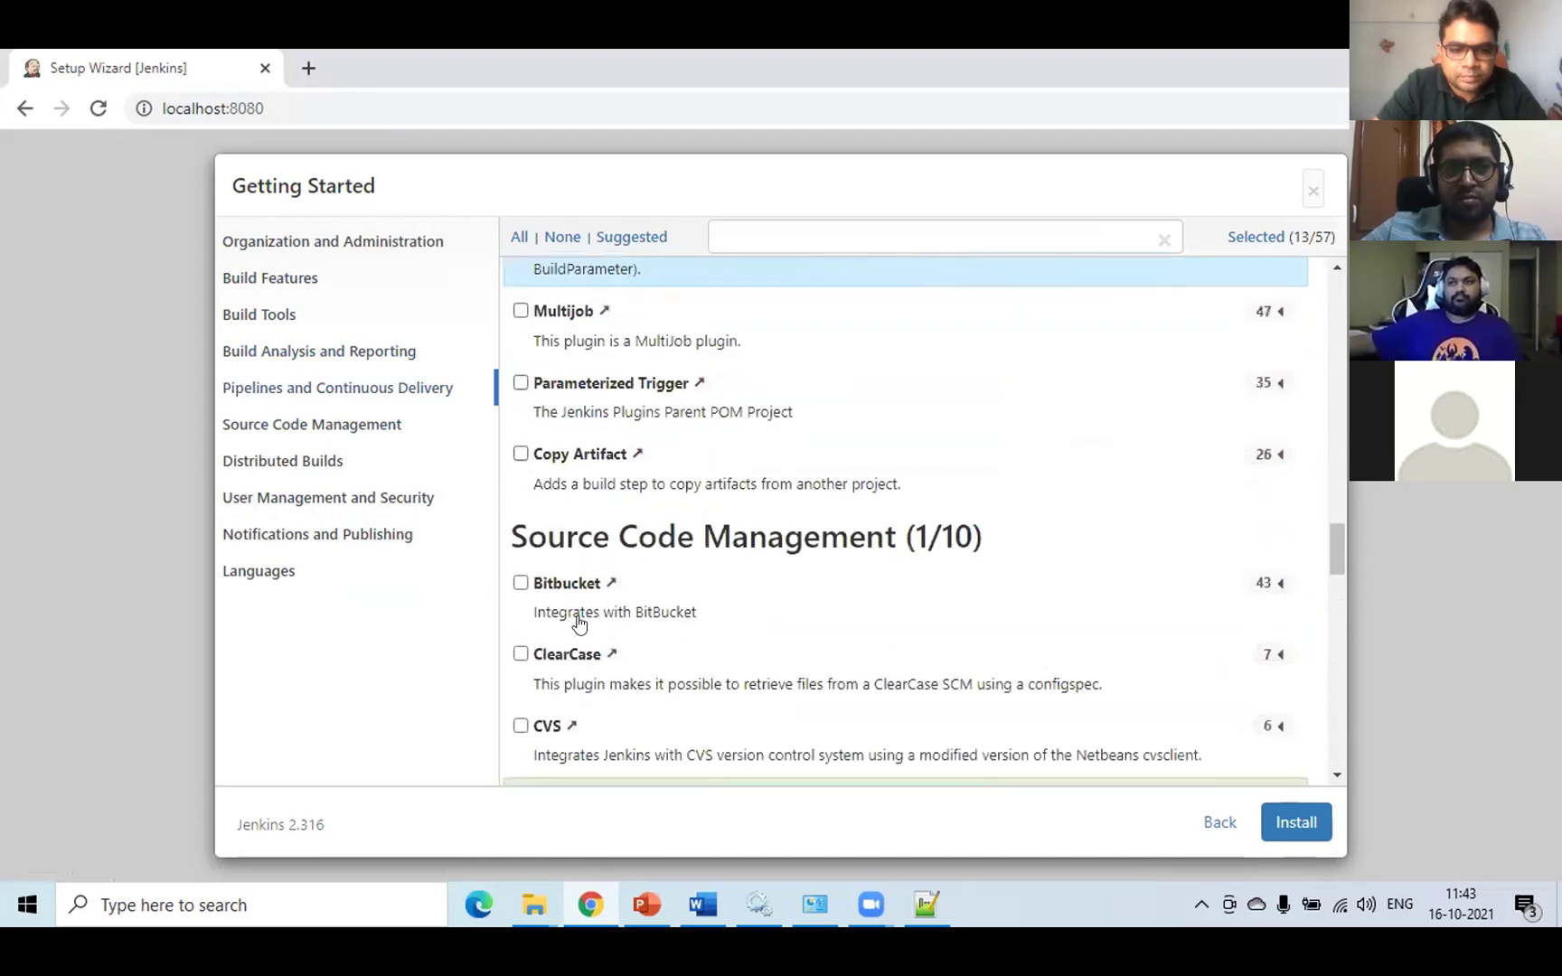
scroll(670, 646, "down", 5)
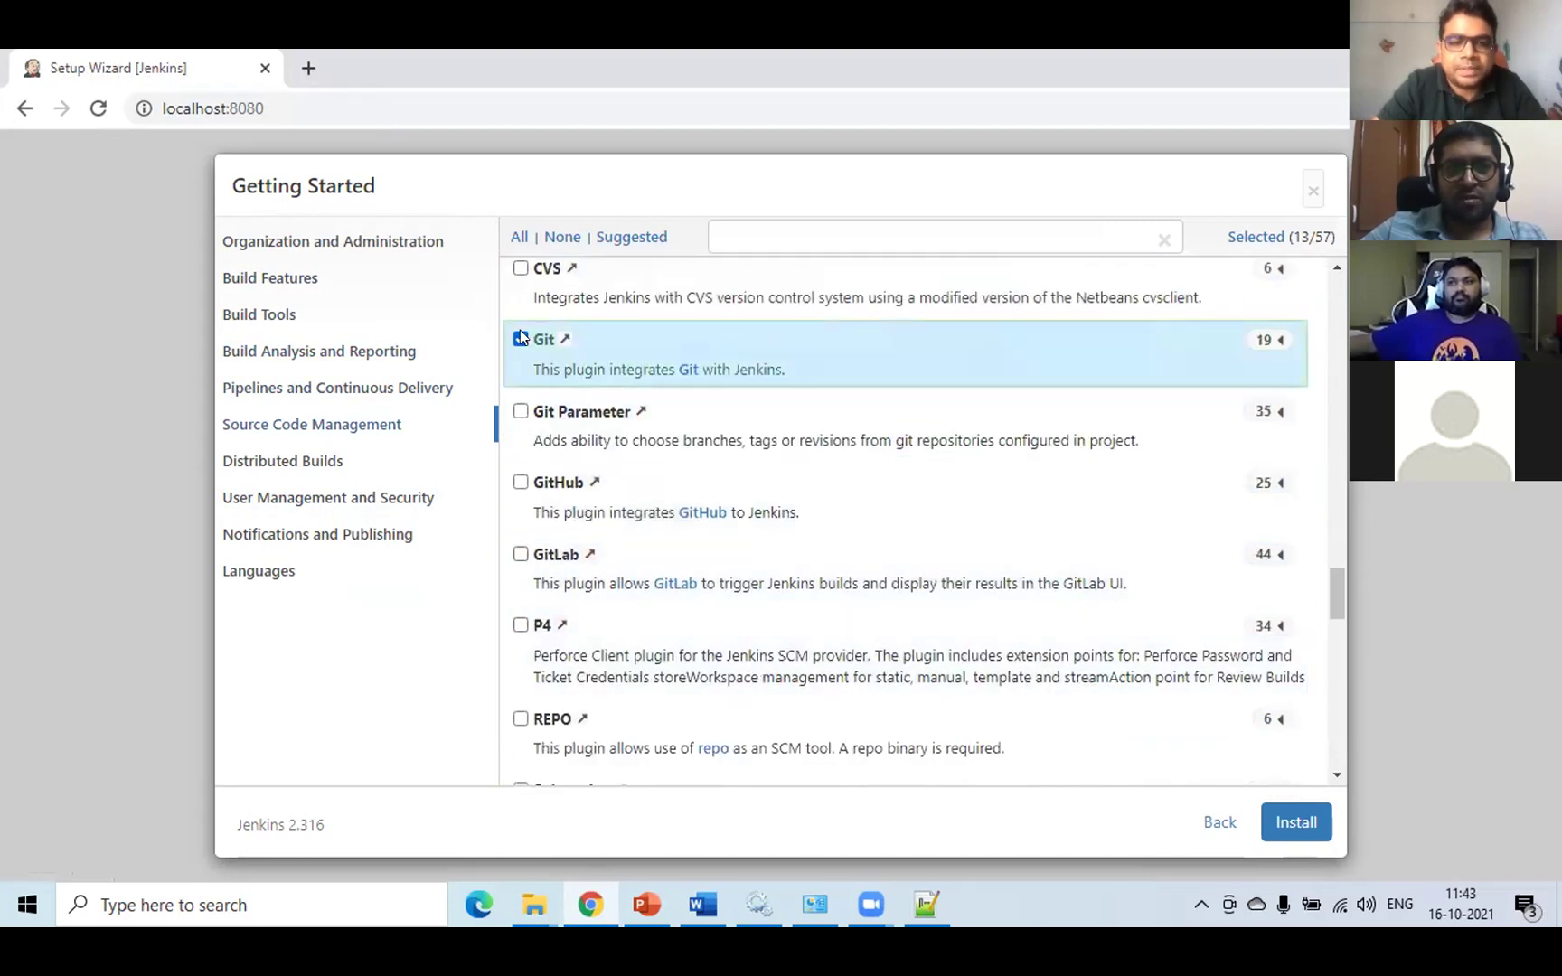
scroll(715, 649, "down", 5)
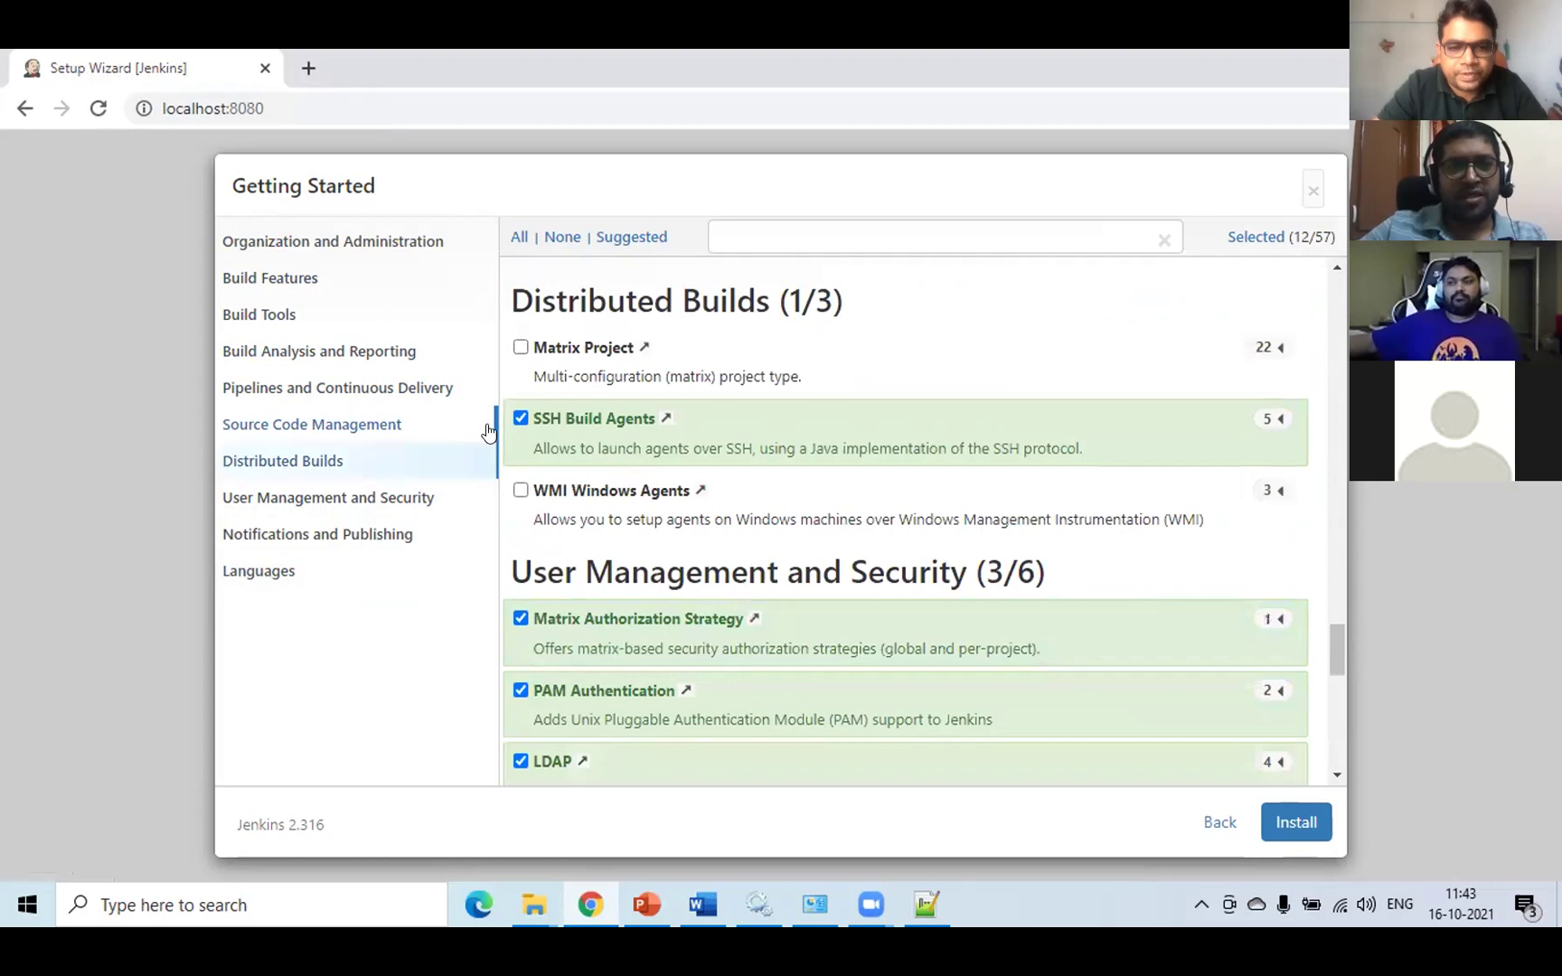
left_click(515, 415)
left_click(517, 665)
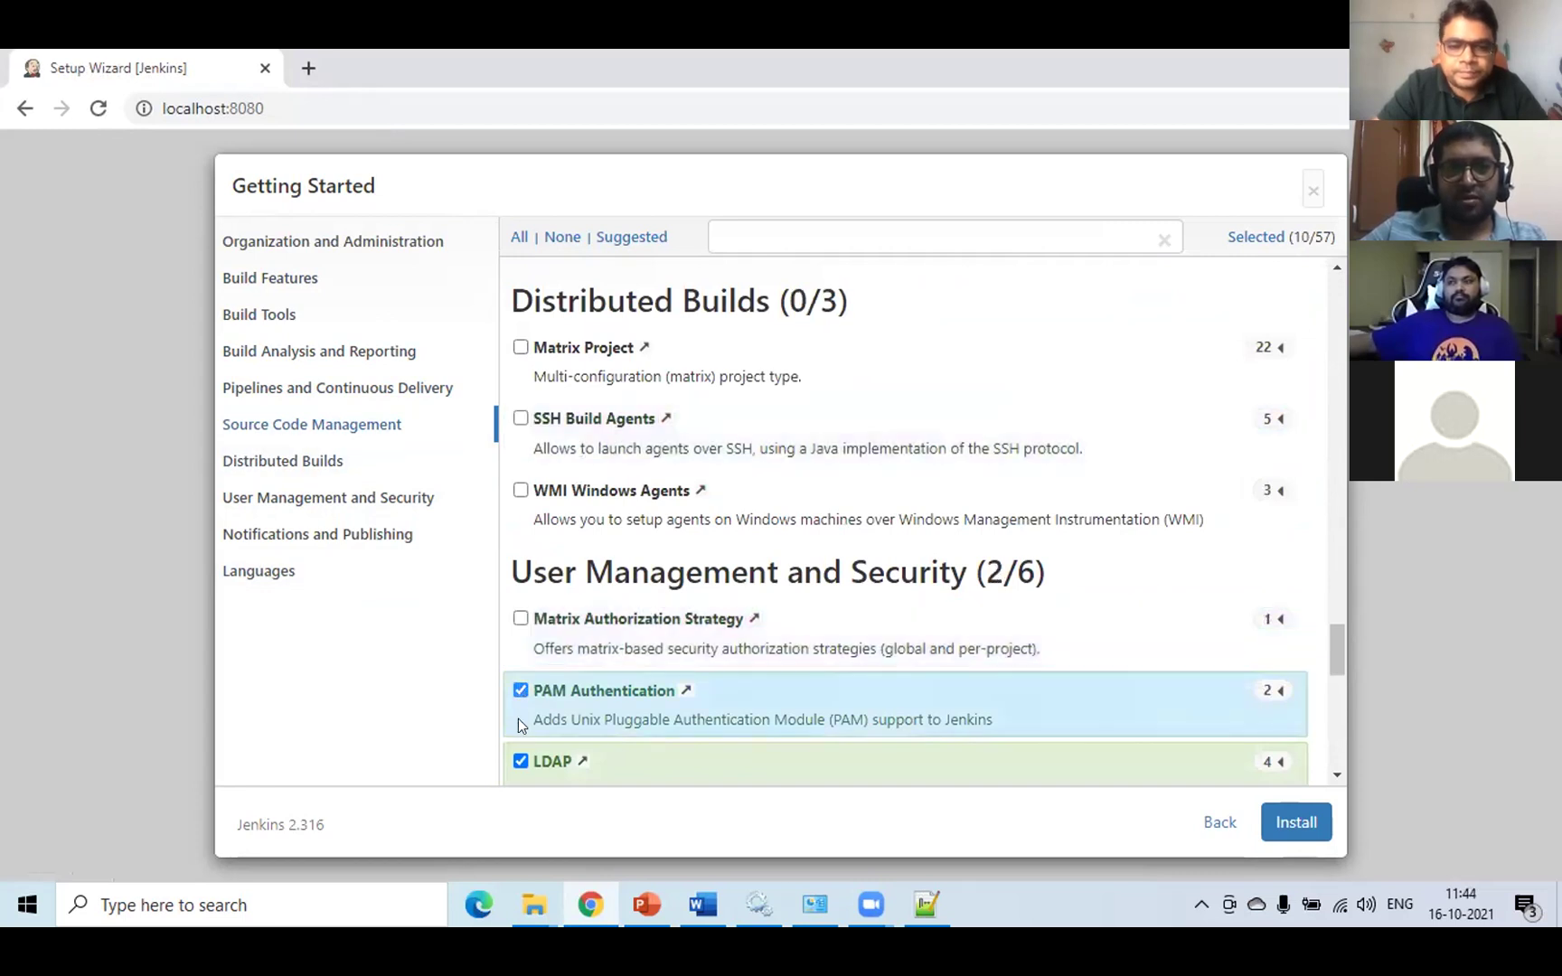
left_click(517, 723)
left_click(520, 759)
scroll(798, 673, "down", 5)
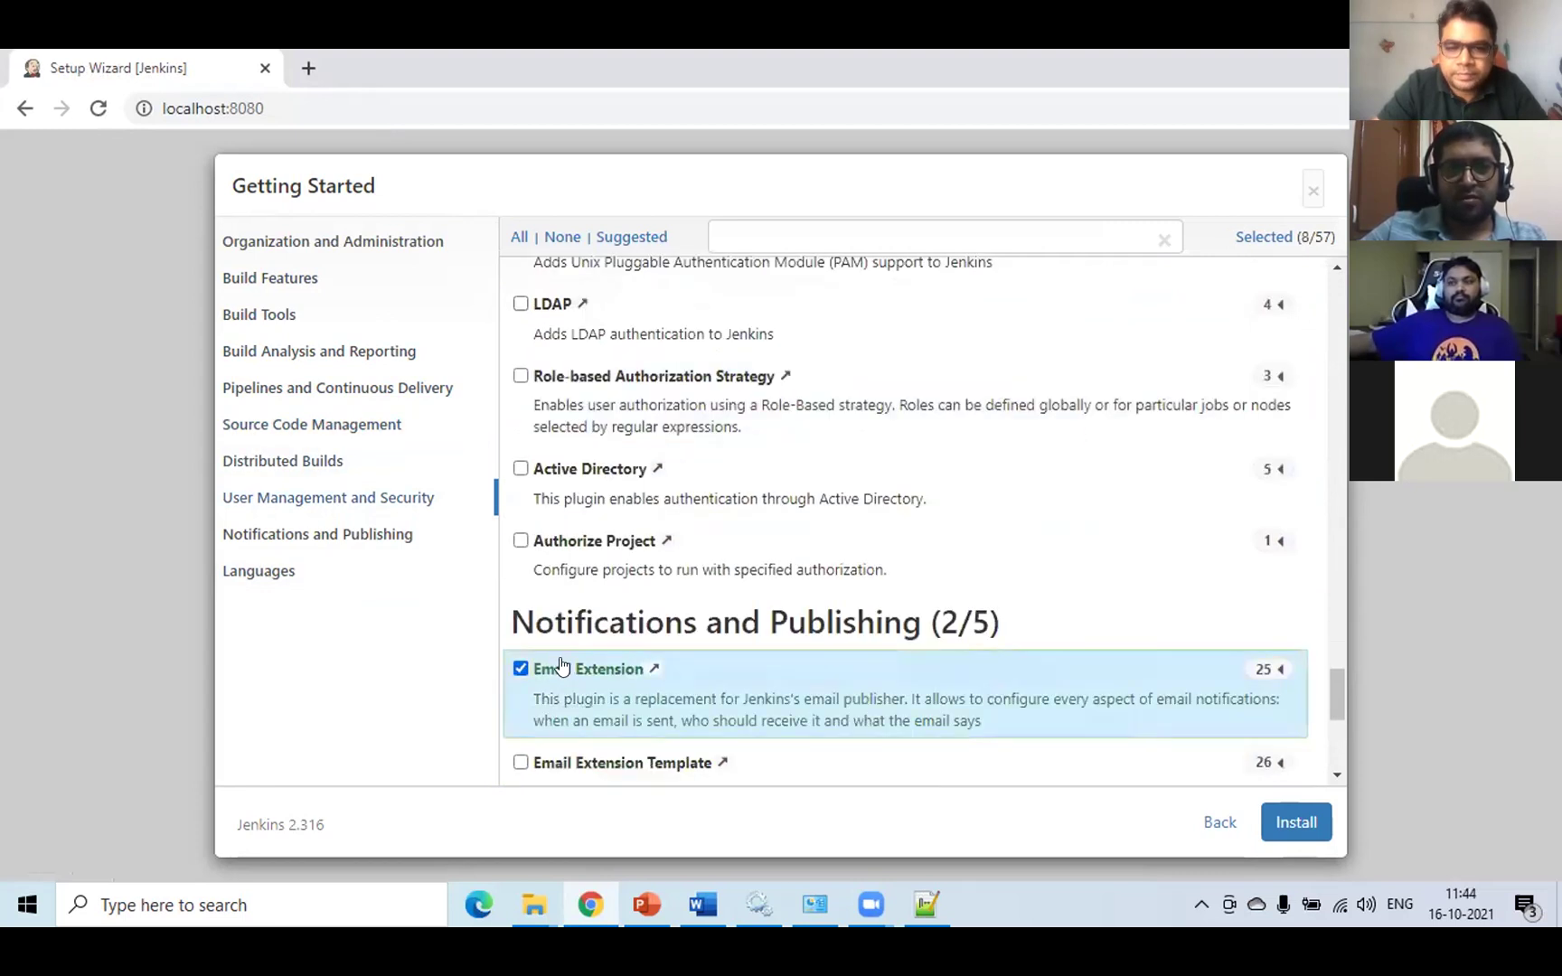
left_click(521, 669)
scroll(781, 724, "down", 5)
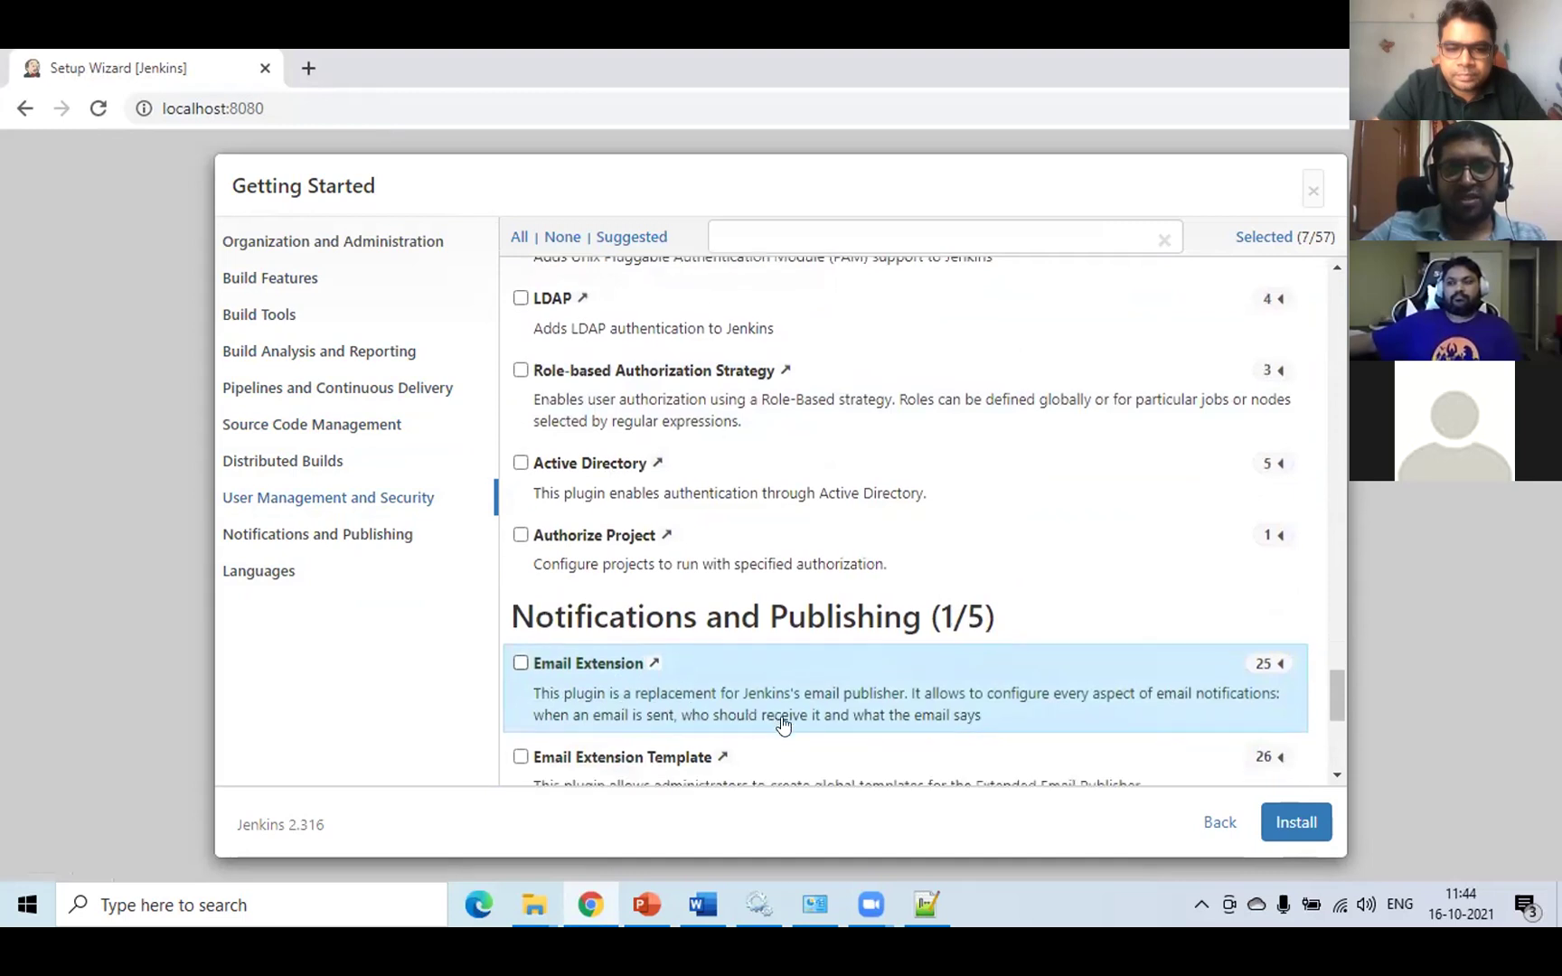
left_click(520, 376)
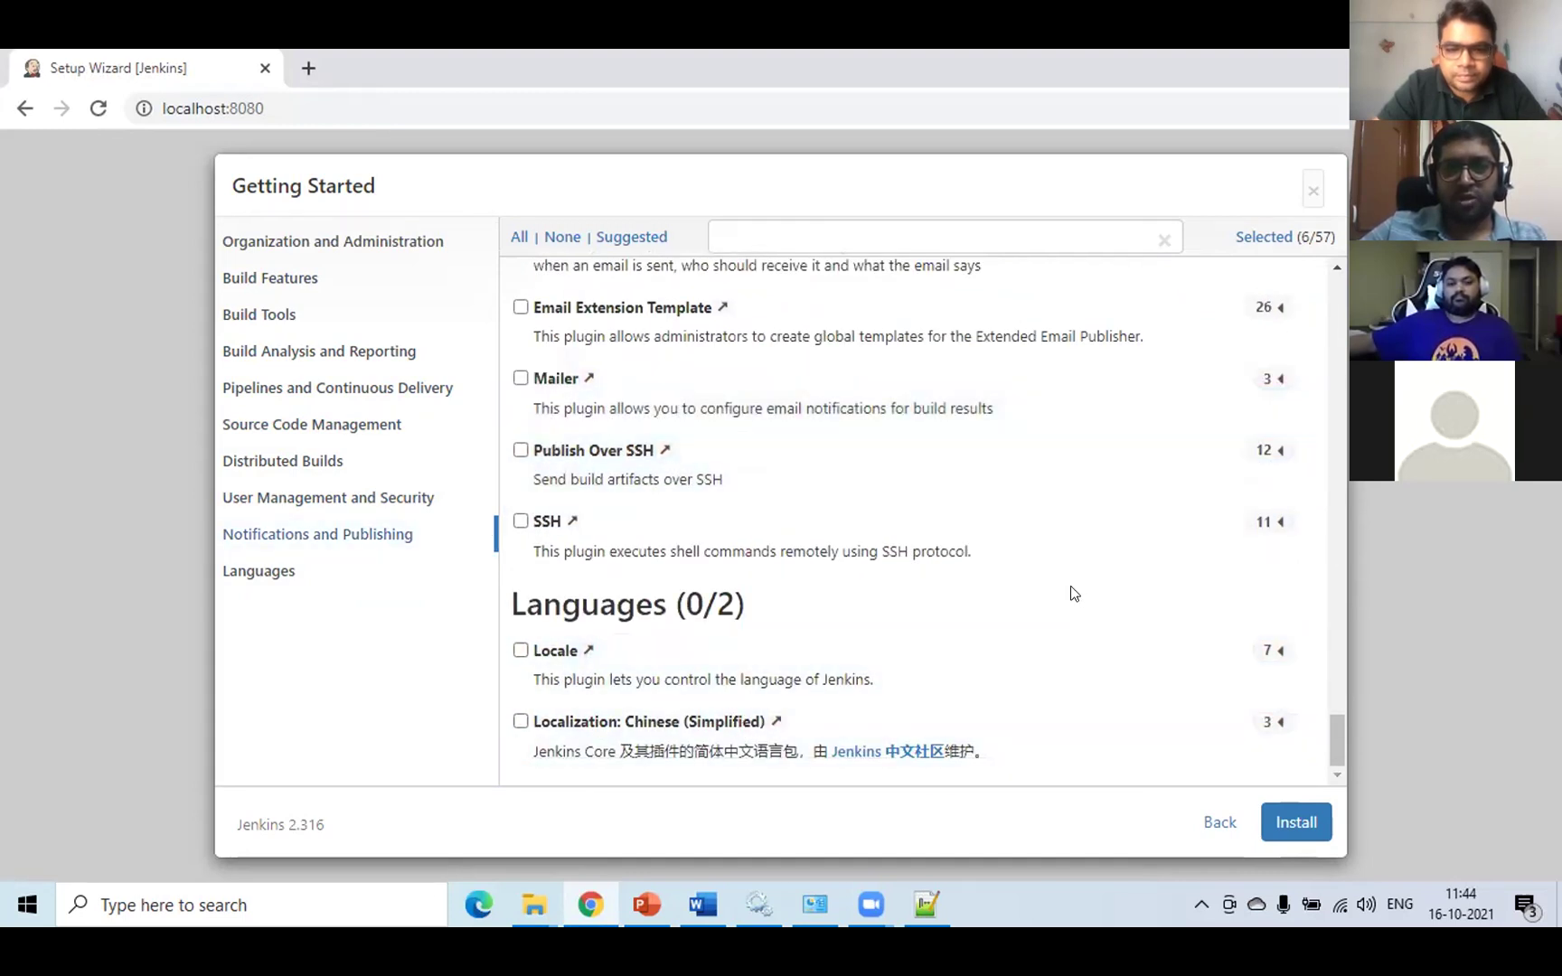
left_click(1290, 827)
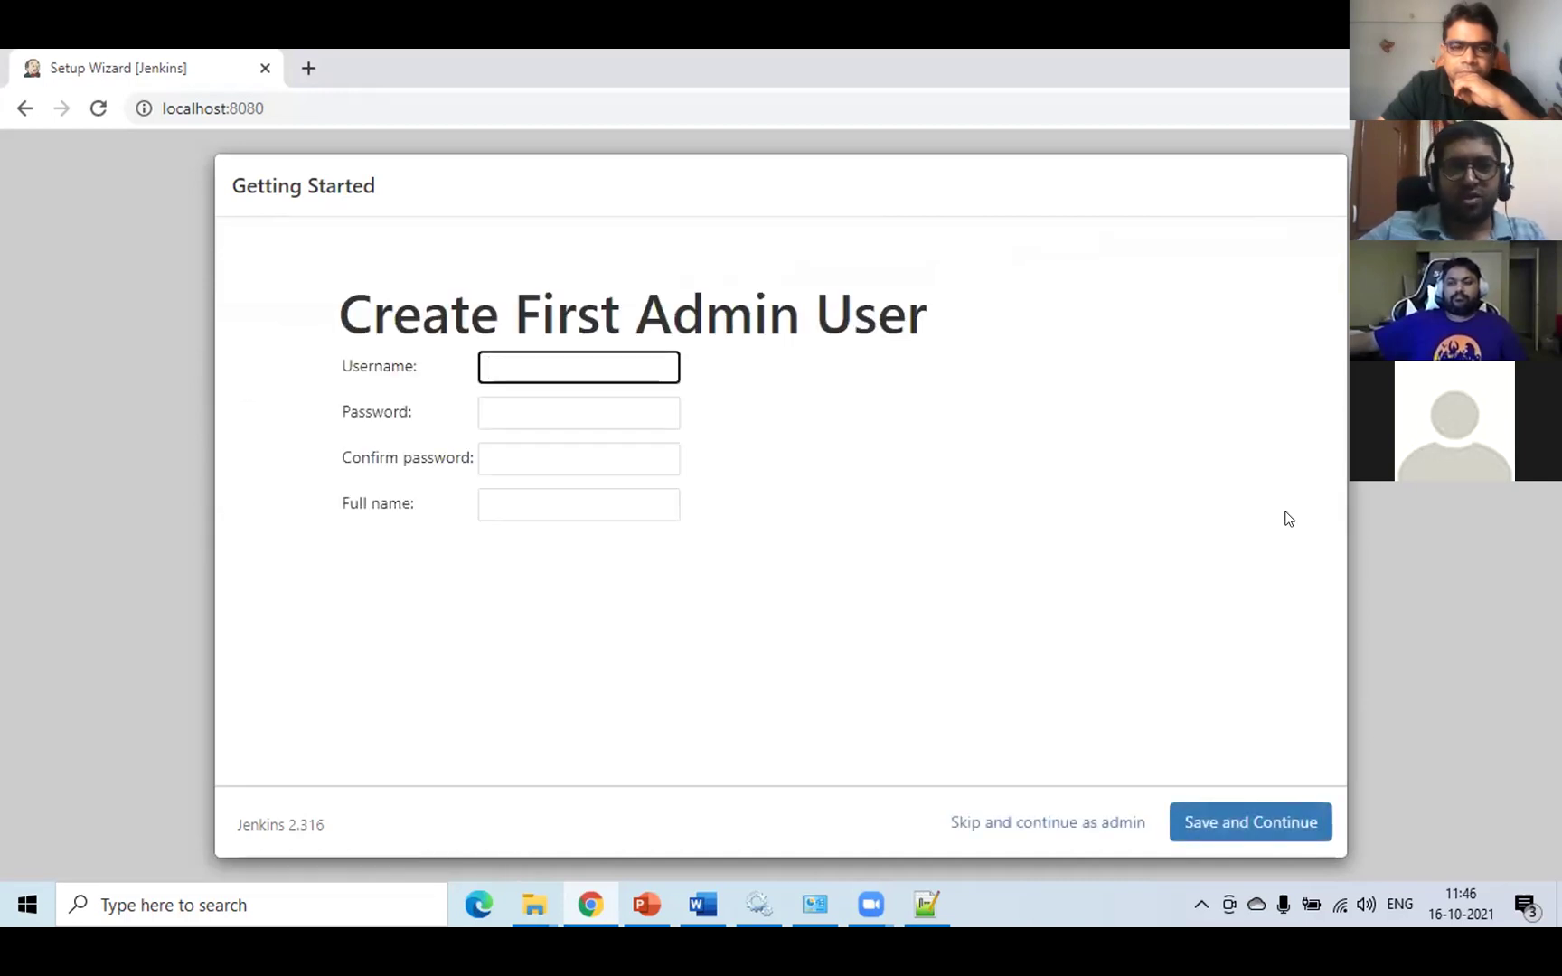
- Fill the Create First Admin User form with username Admin, a password, its confirmation and the user's full name
type("Admin")
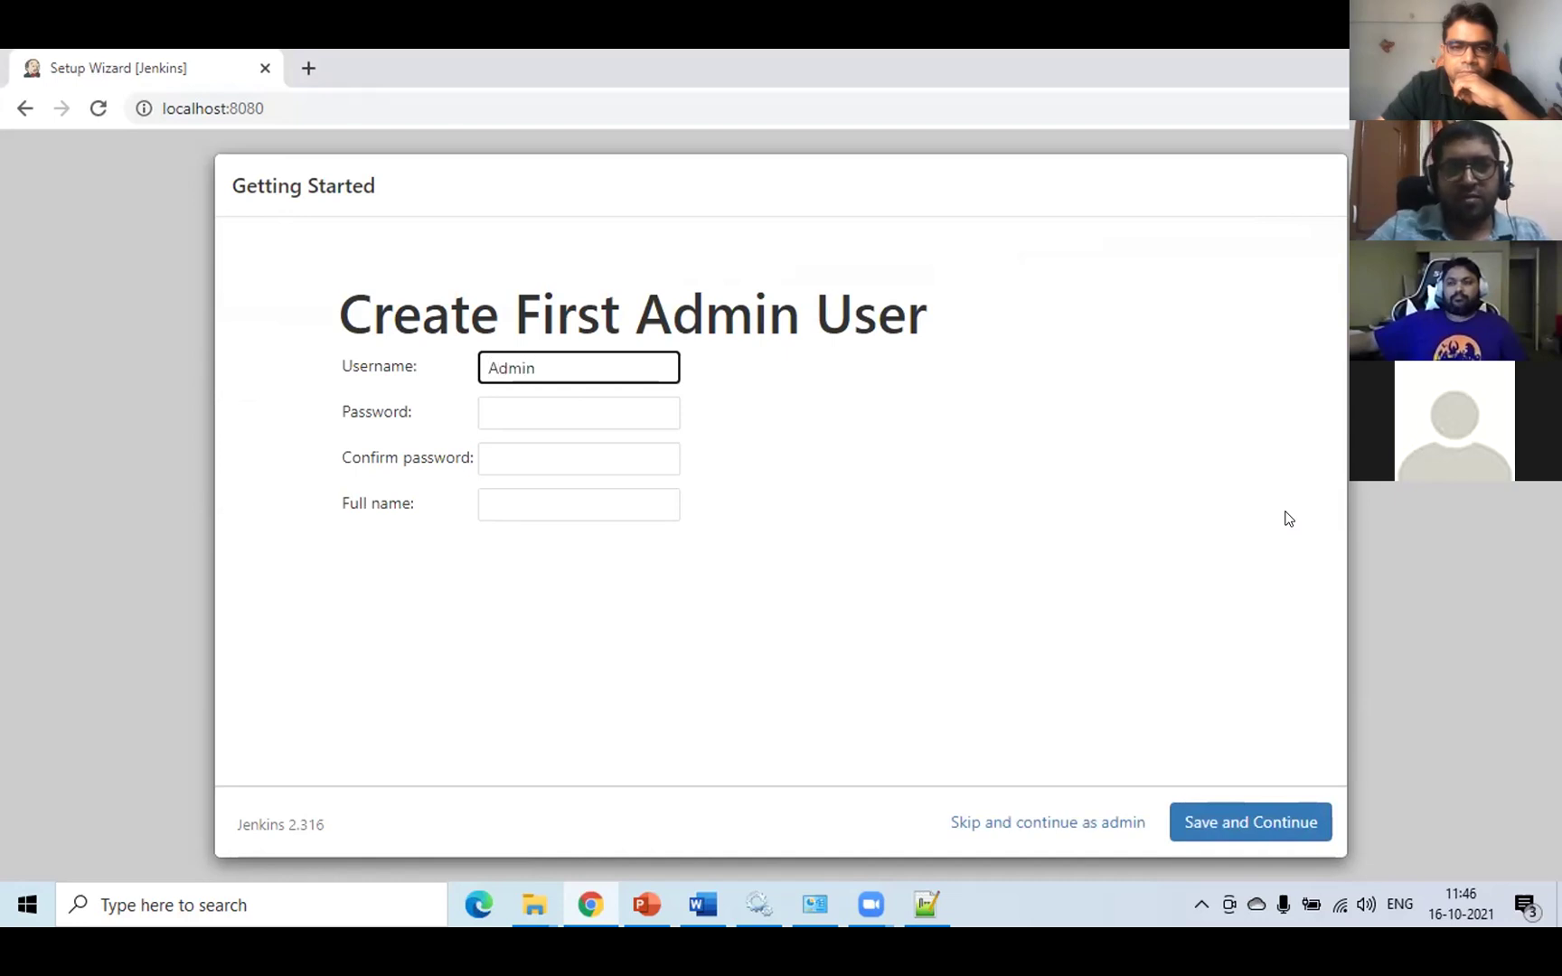
key("Tab")
type("admin")
key("Tab")
type("admin")
key("Tab")
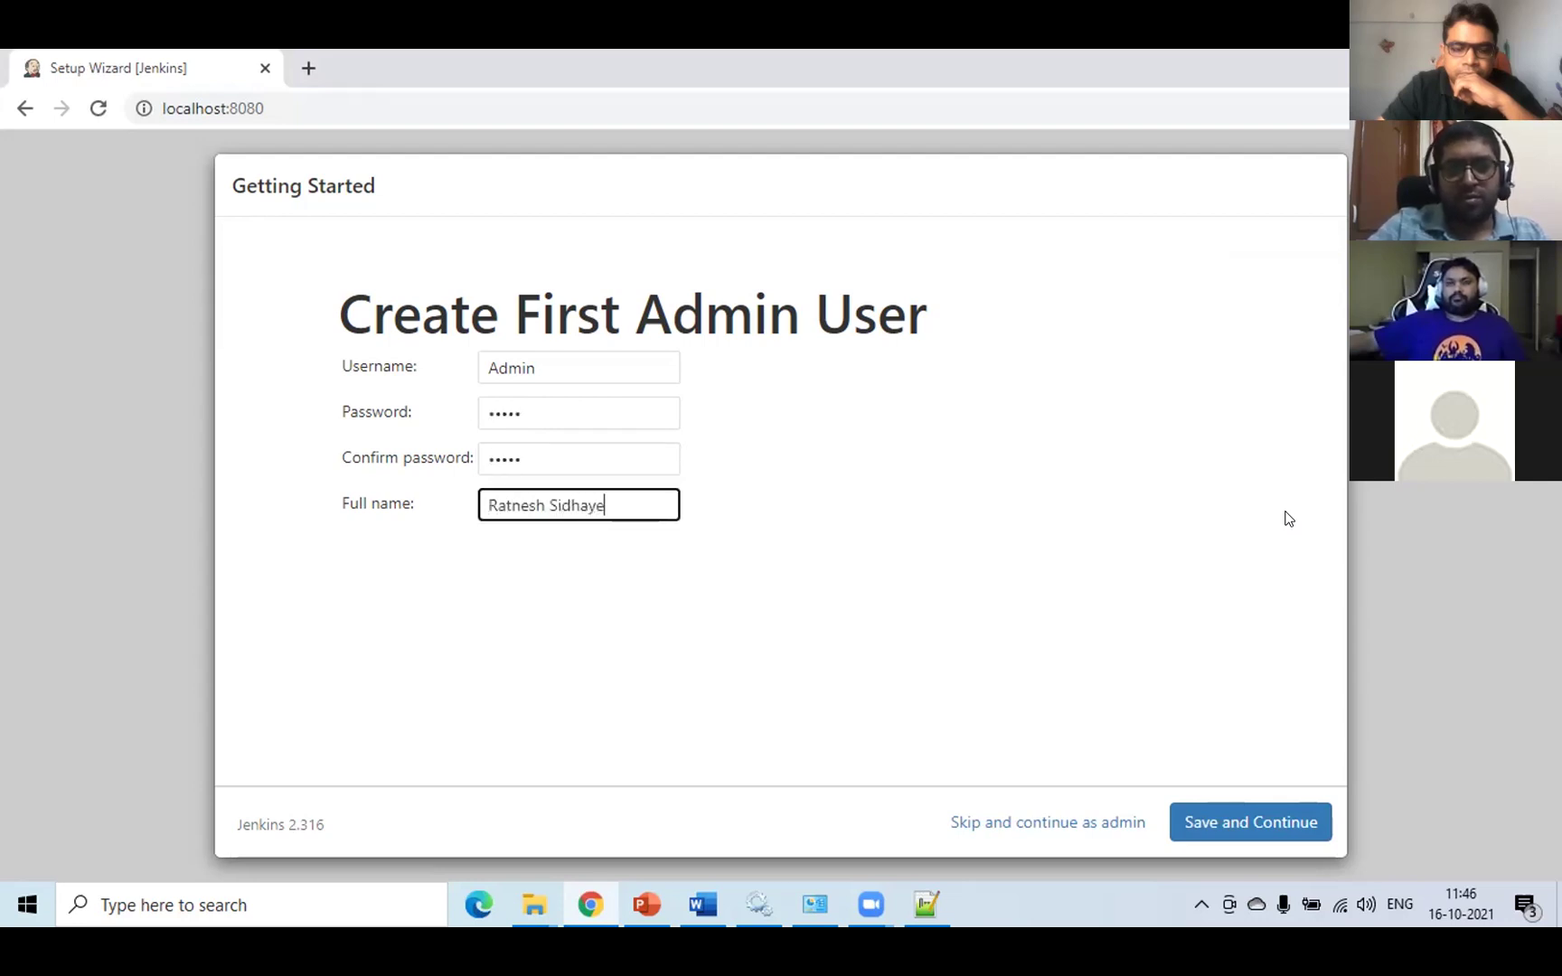
left_click(1186, 815)
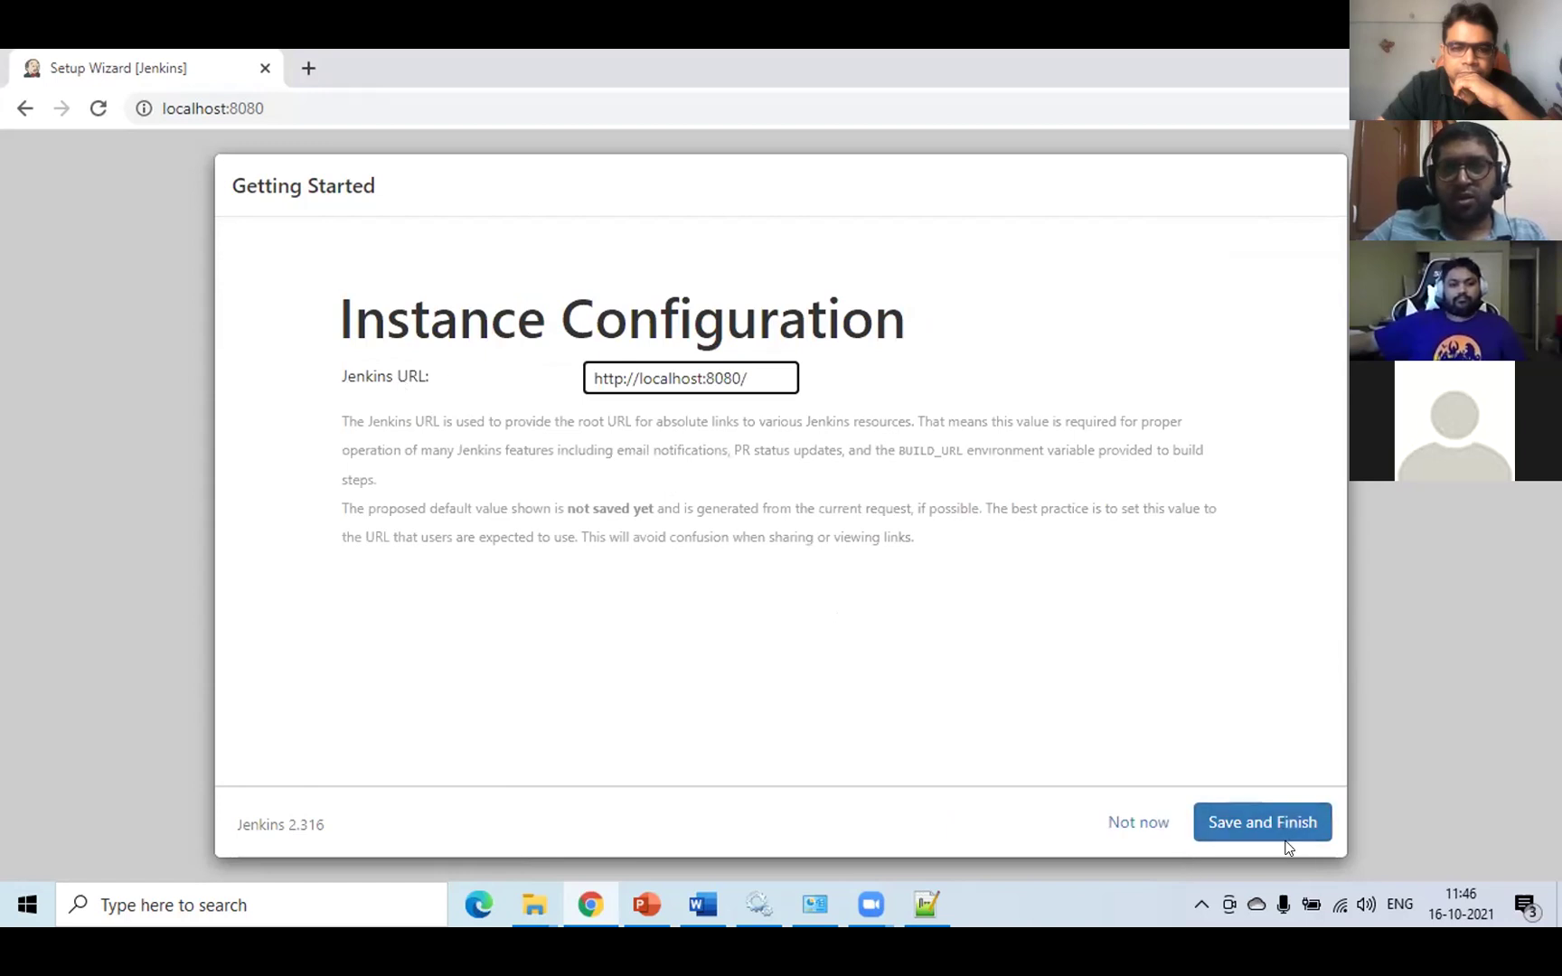
left_click(1248, 823)
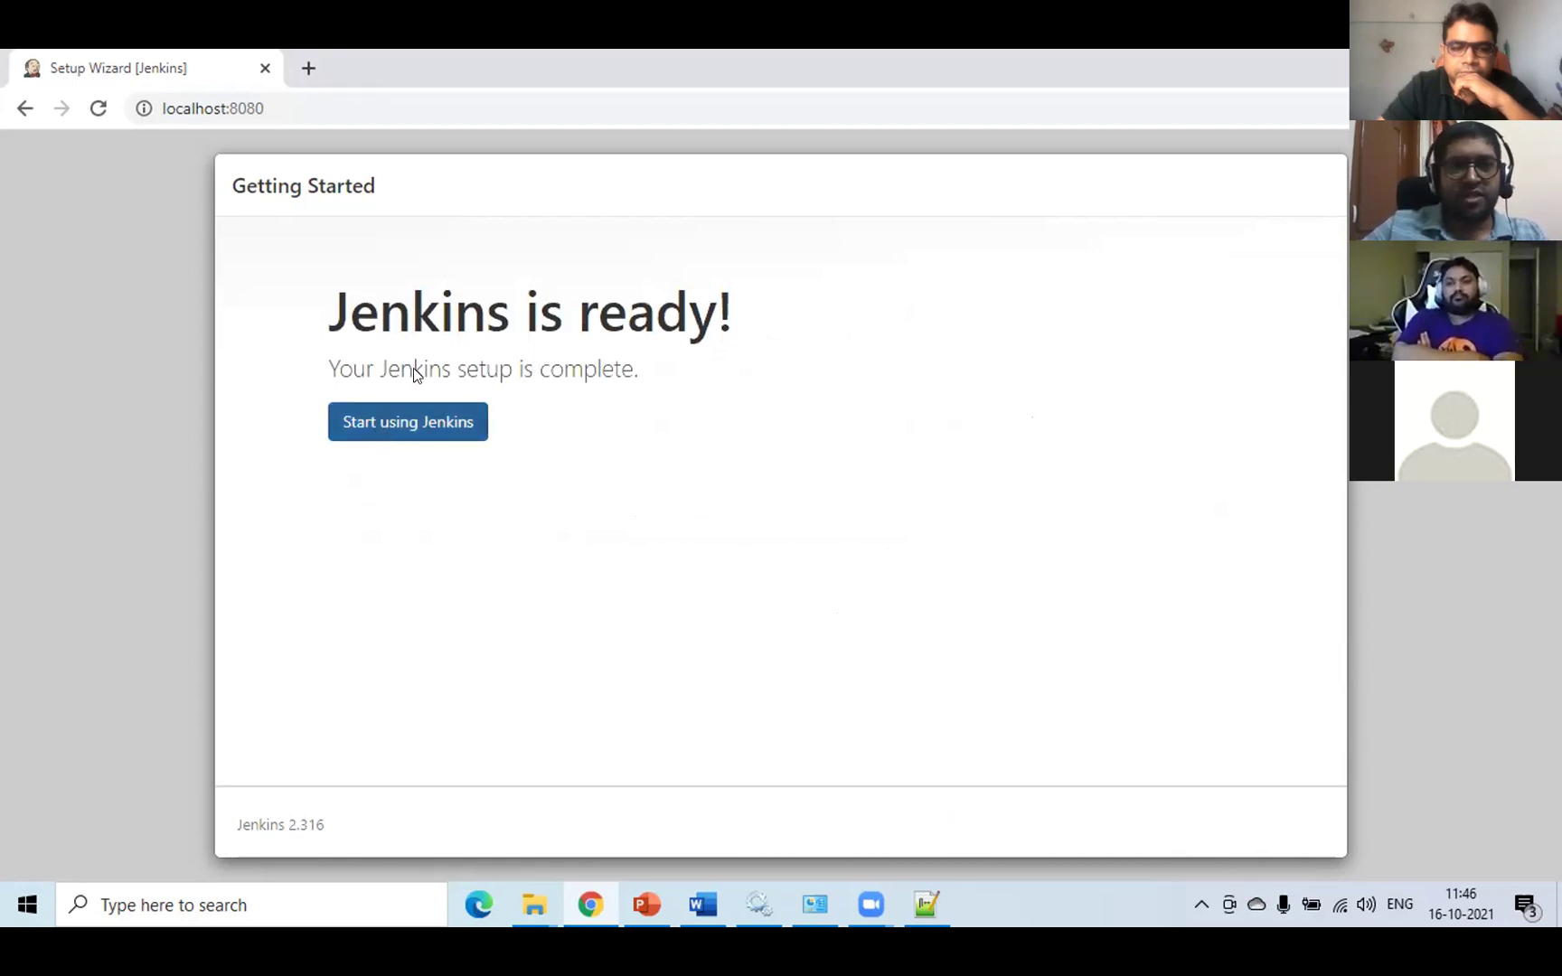
left_click(409, 427)
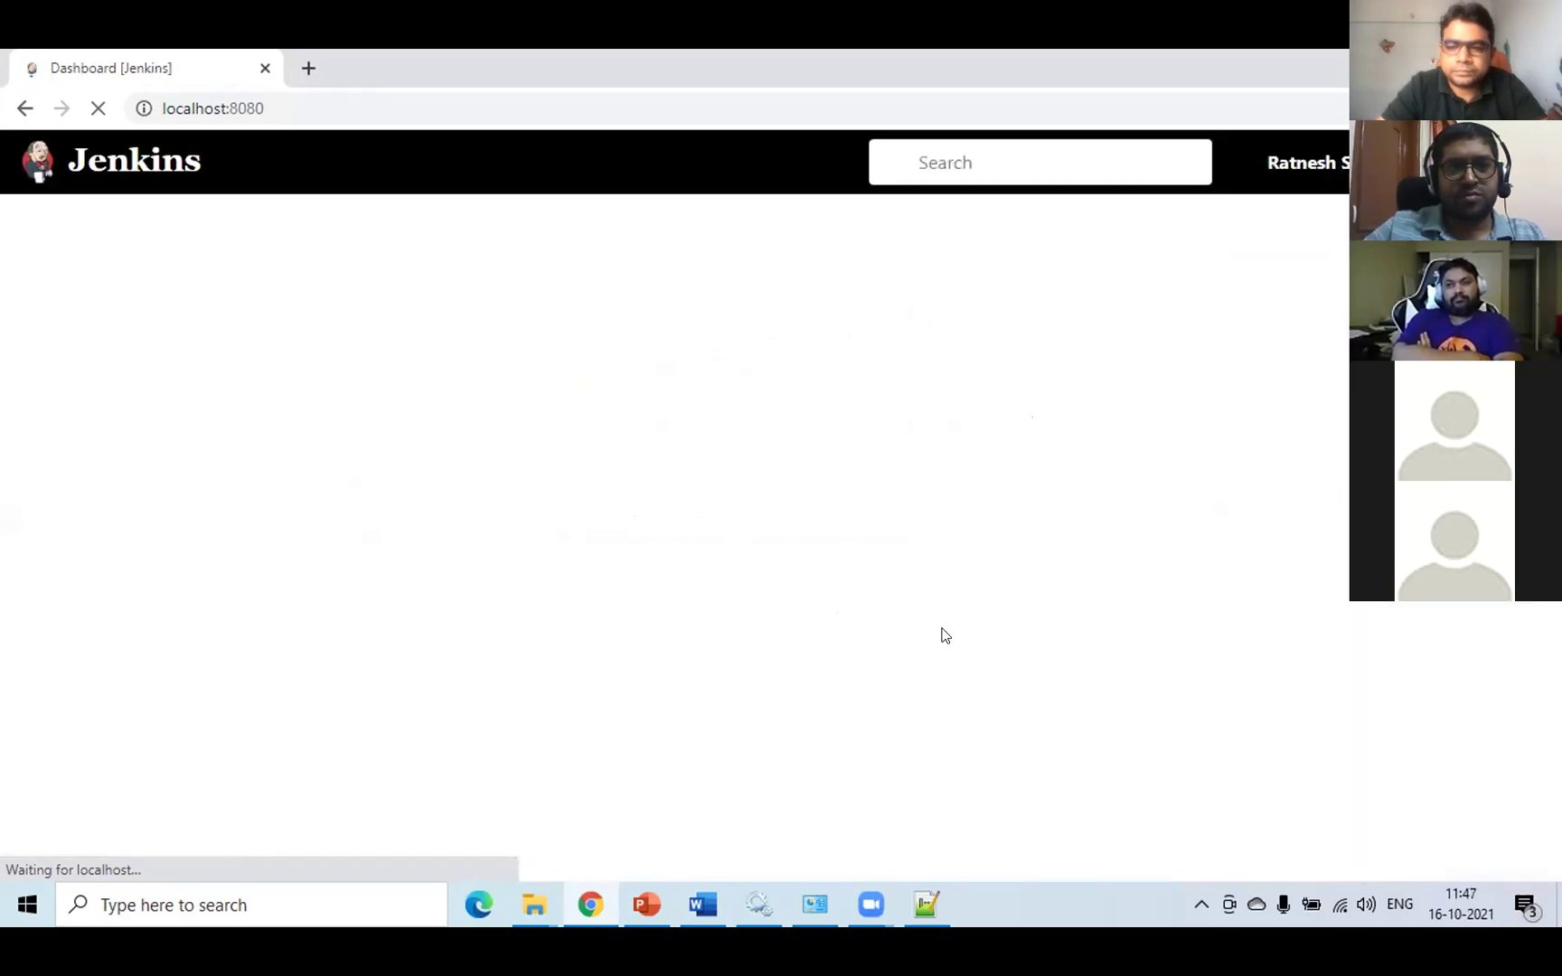
- Show slide 26 'Create a first basic Job in Jenkins' in PowerPoint, then return to the Jenkins dashboard in Chrome
mouse_move(643, 899)
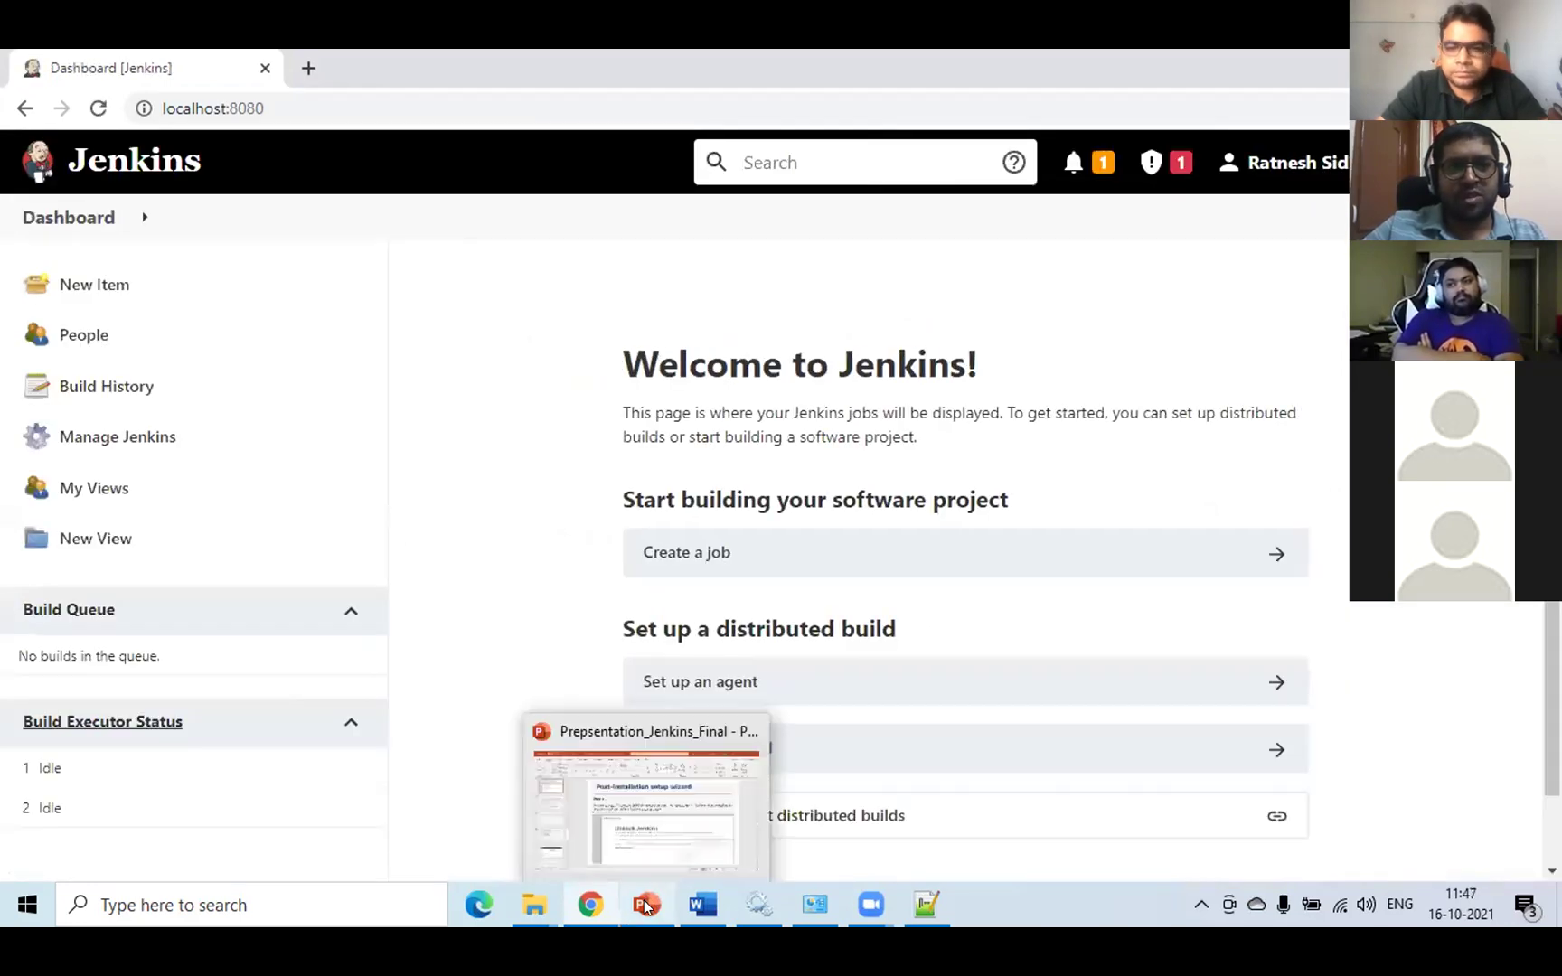
left_click(647, 809)
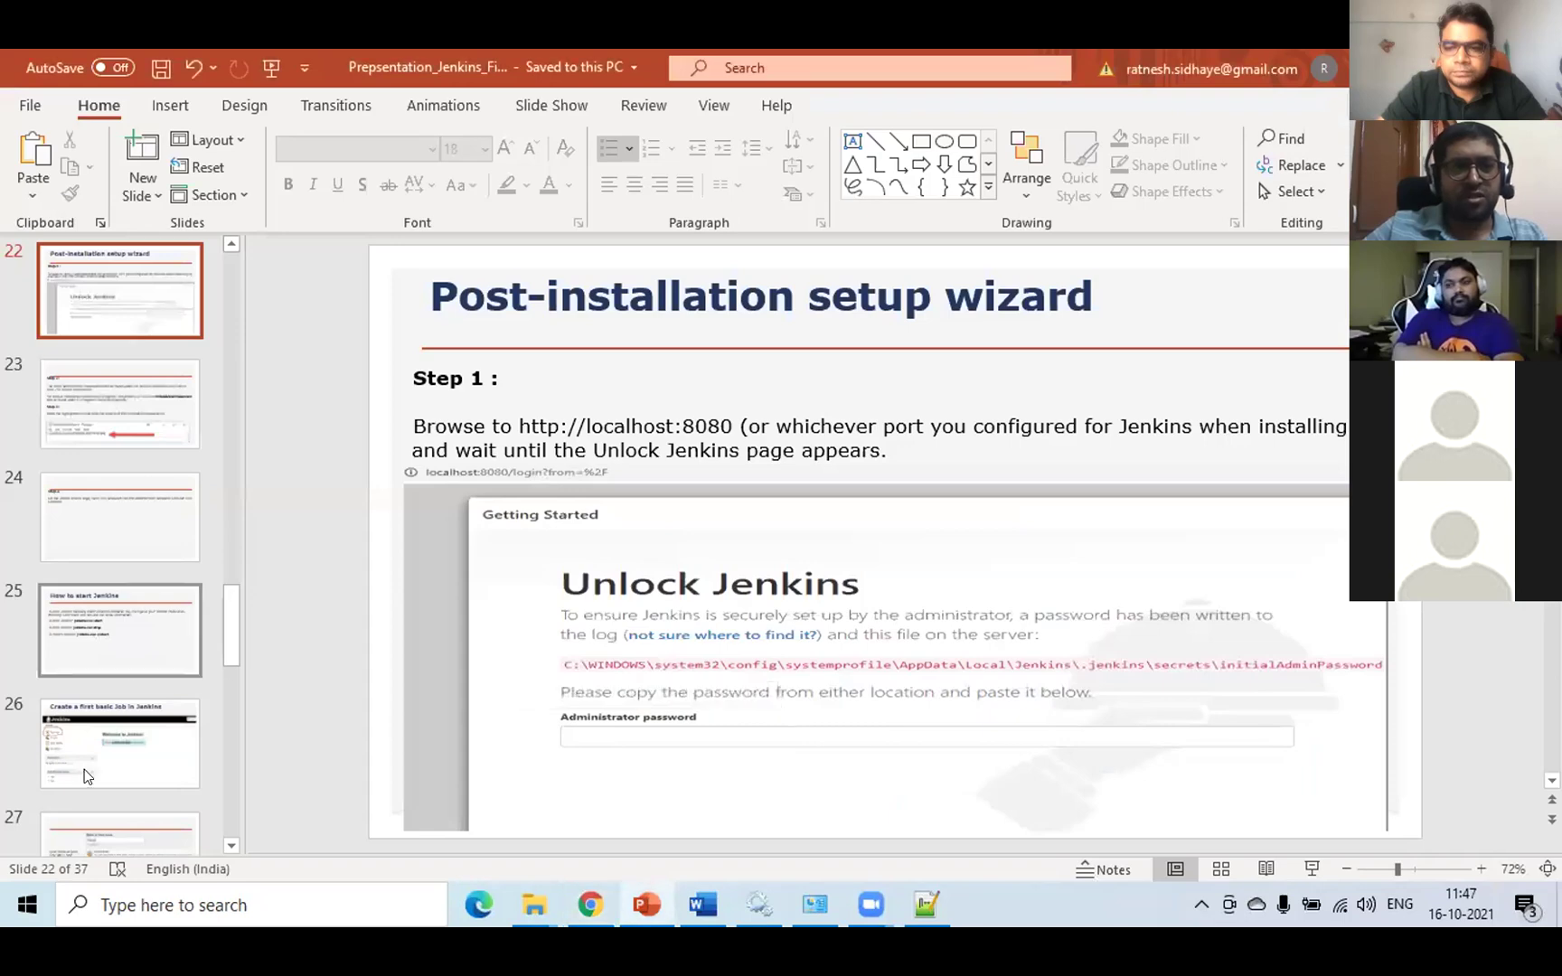
scroll(84, 769, "down", 1)
left_click(109, 692)
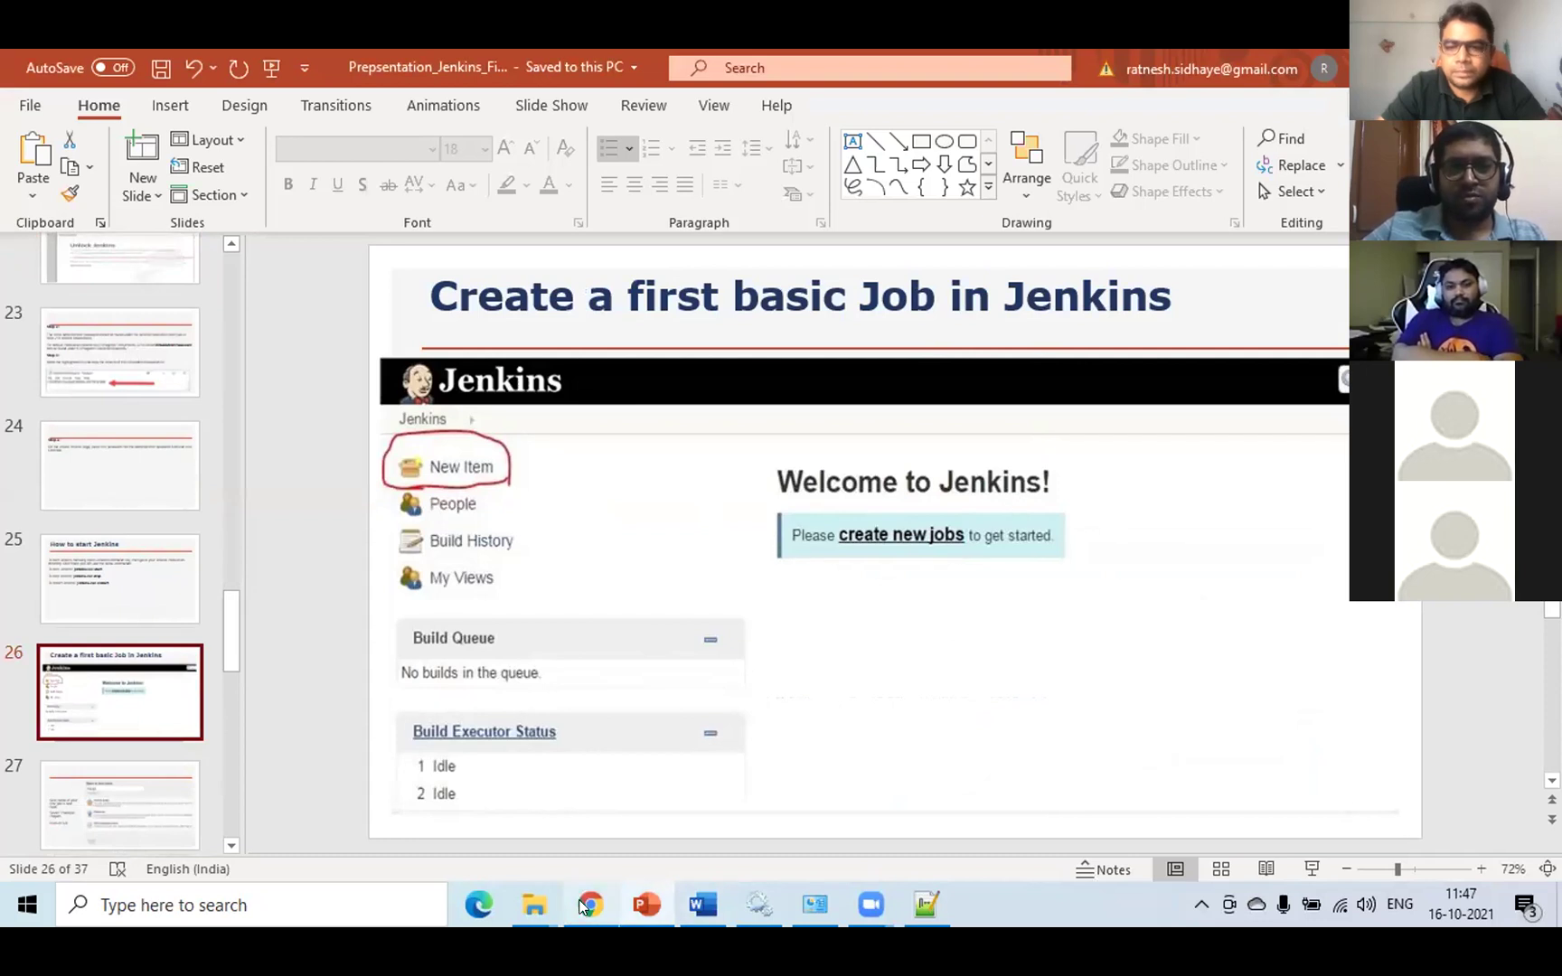
mouse_move(584, 907)
left_click(579, 804)
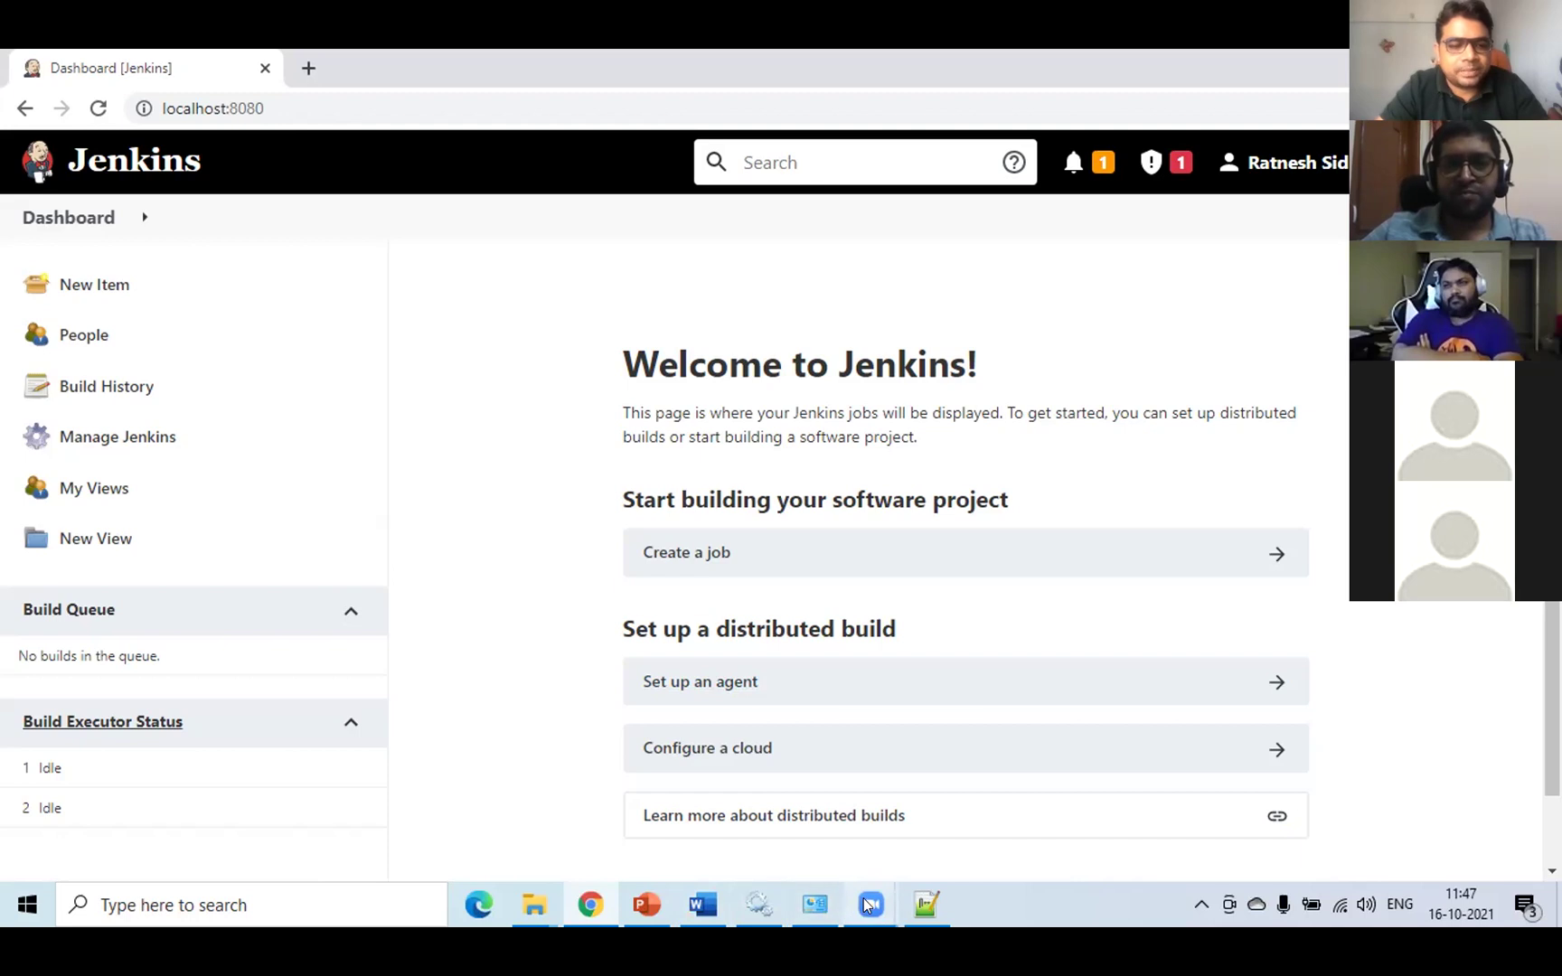
mouse_move(867, 905)
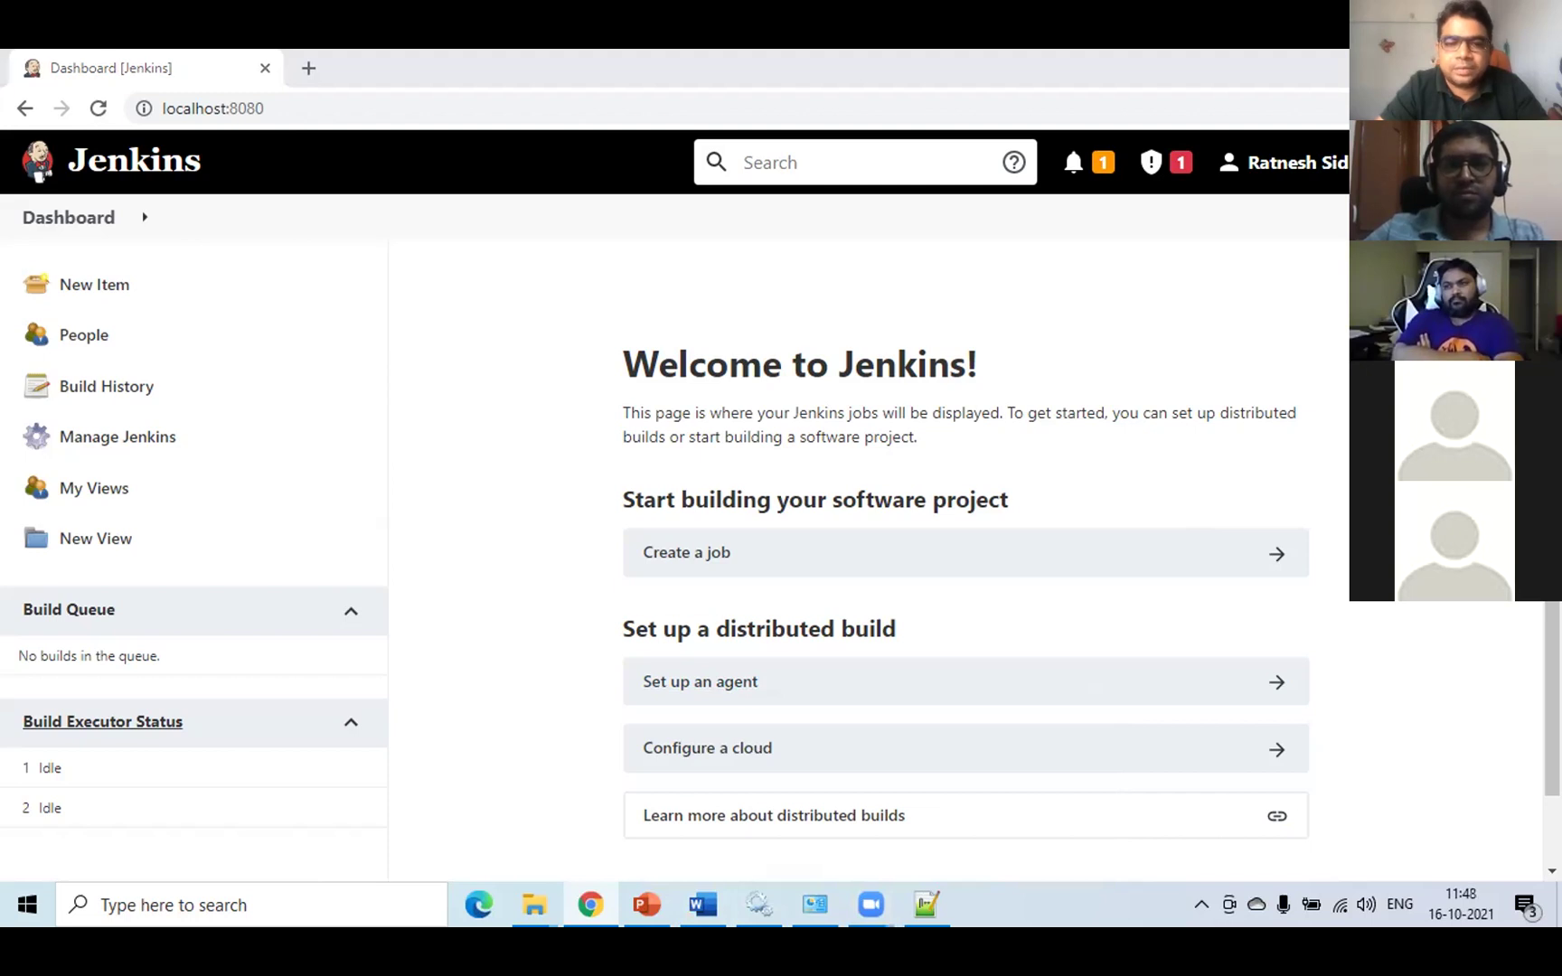
scroll(676, 506, "down", 1)
scroll(676, 506, "up", 1)
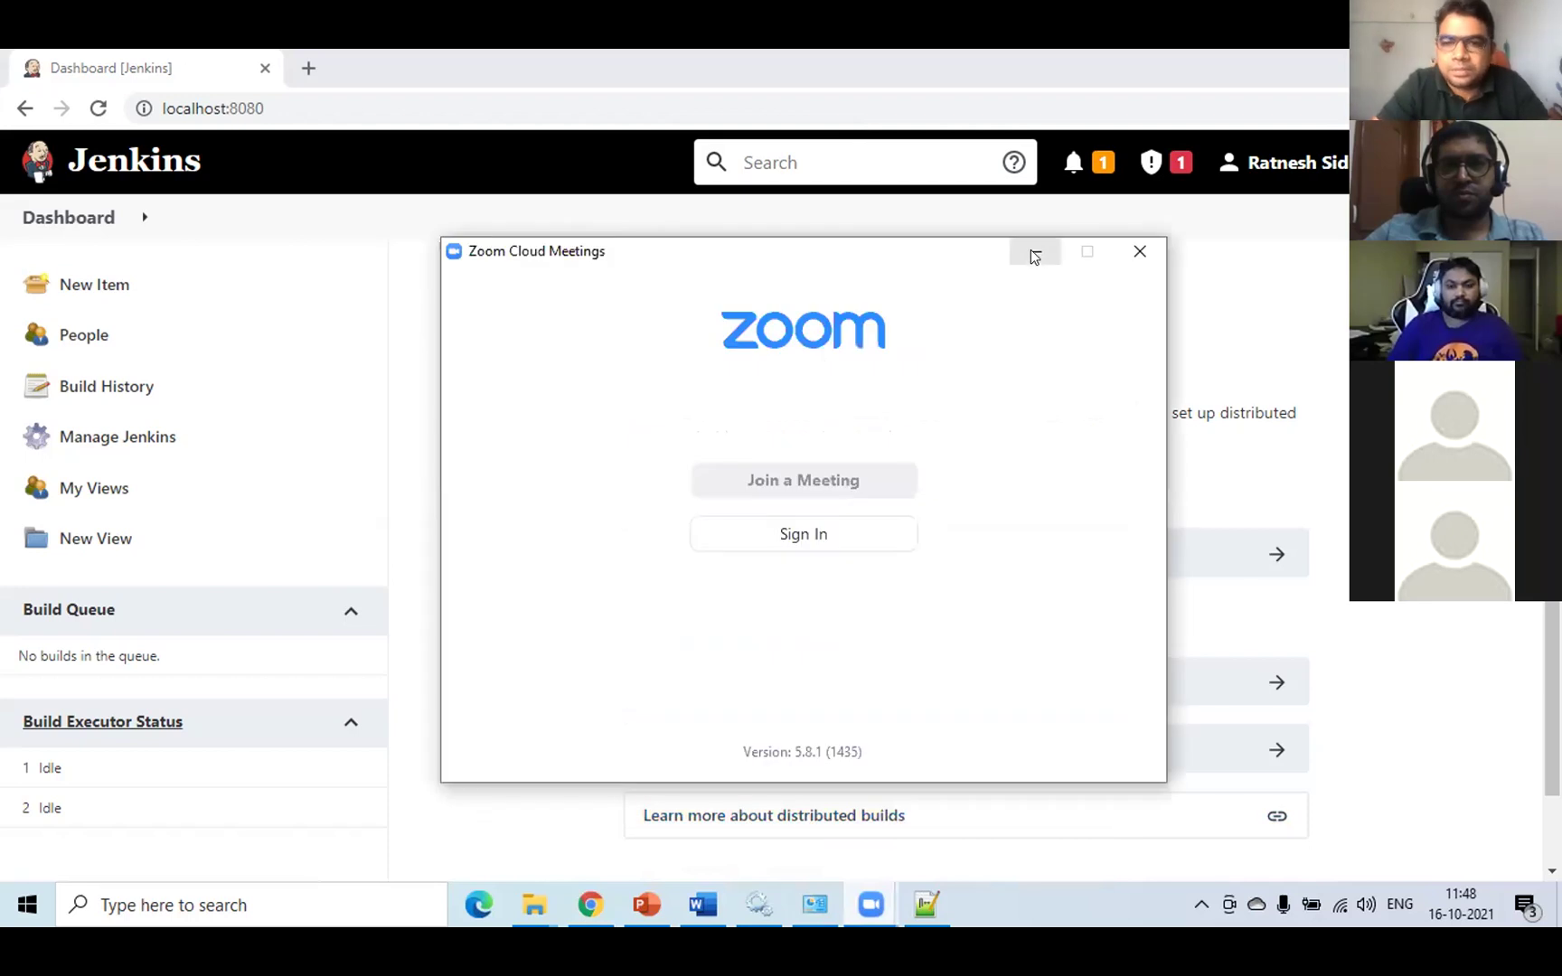
left_click(1029, 251)
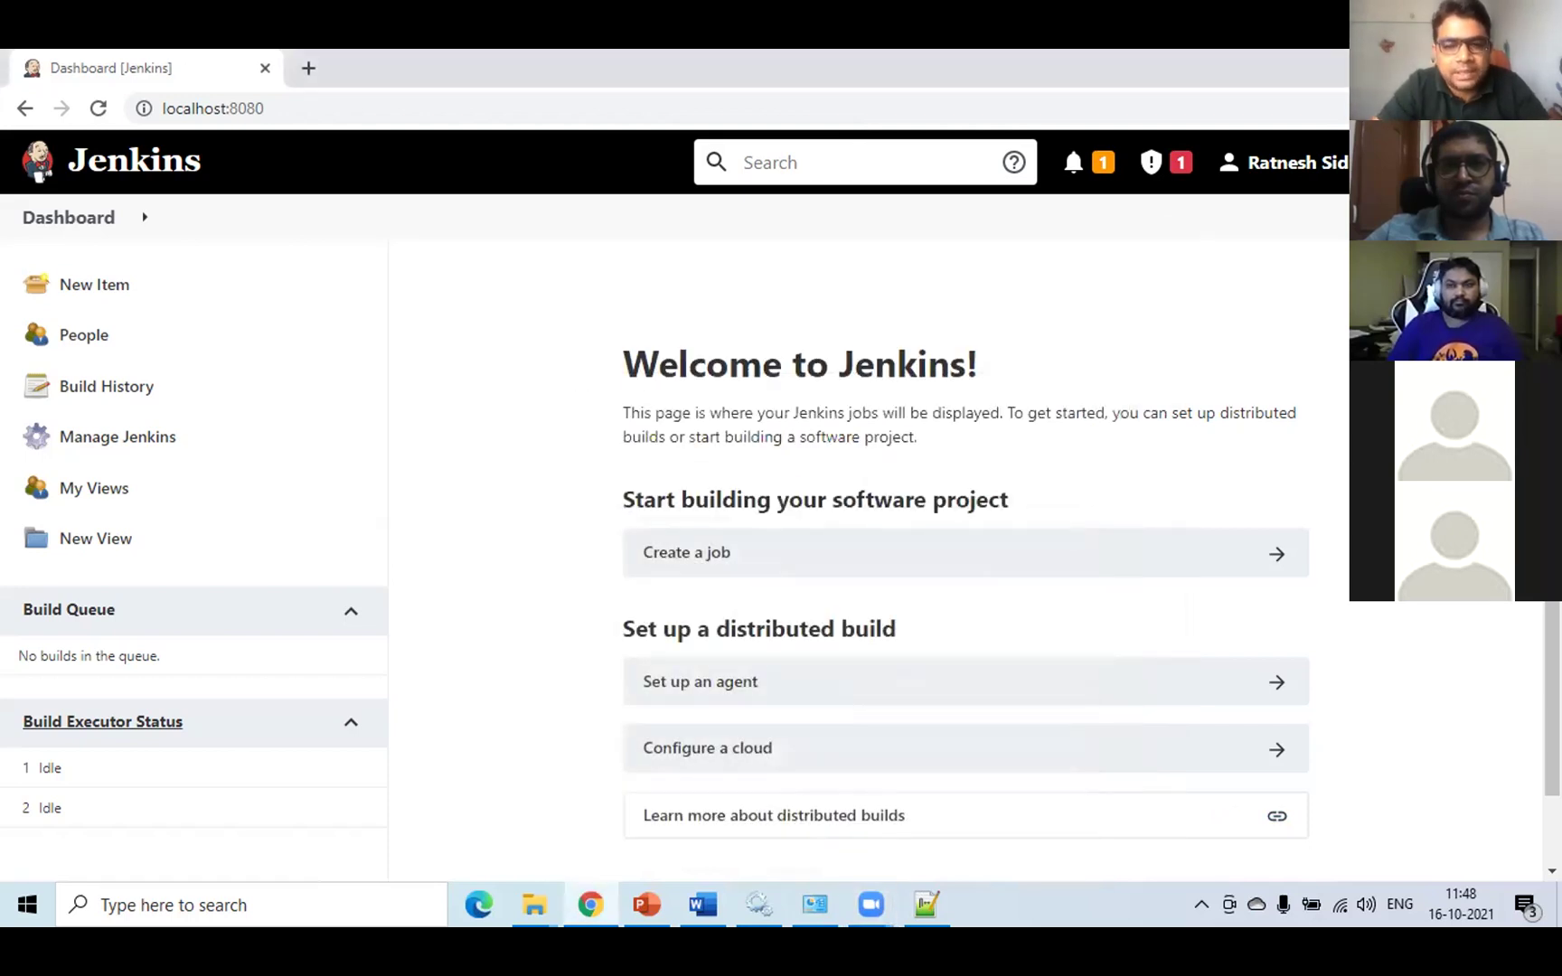